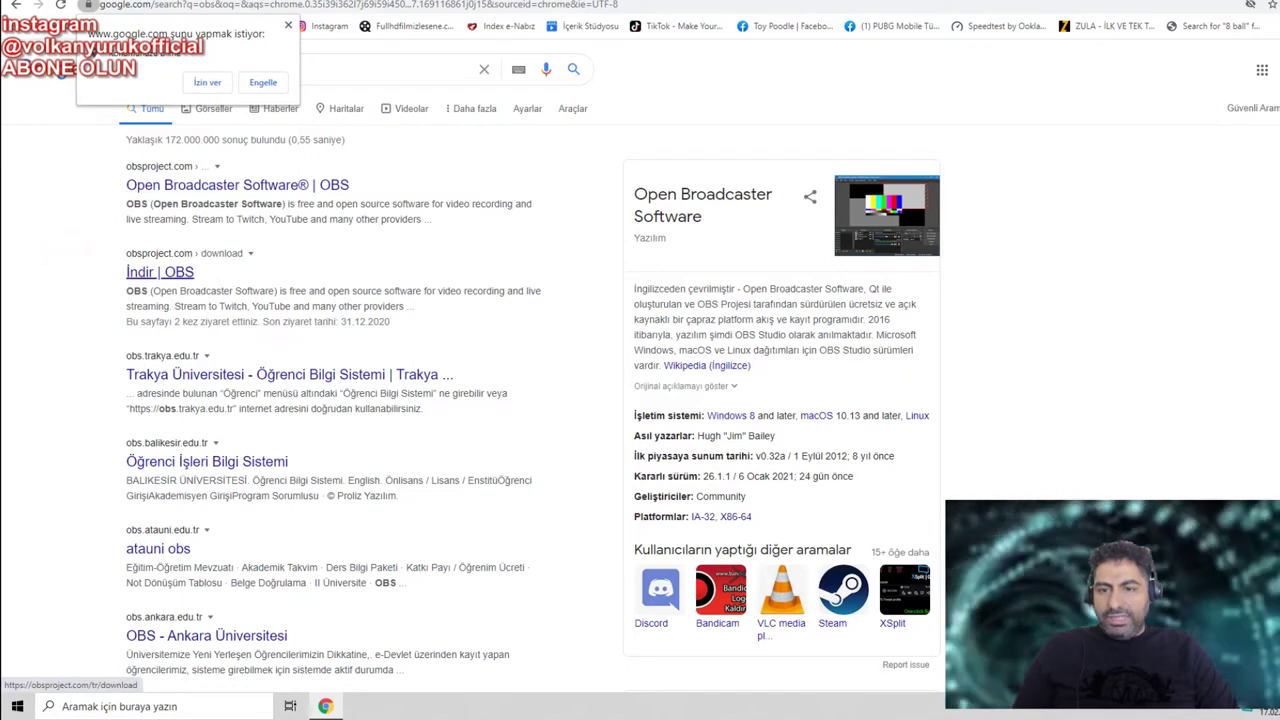
Dismiss the site's notification request and copy the address of the OBS search results page
right_click(128, 272)
click(165, 281)
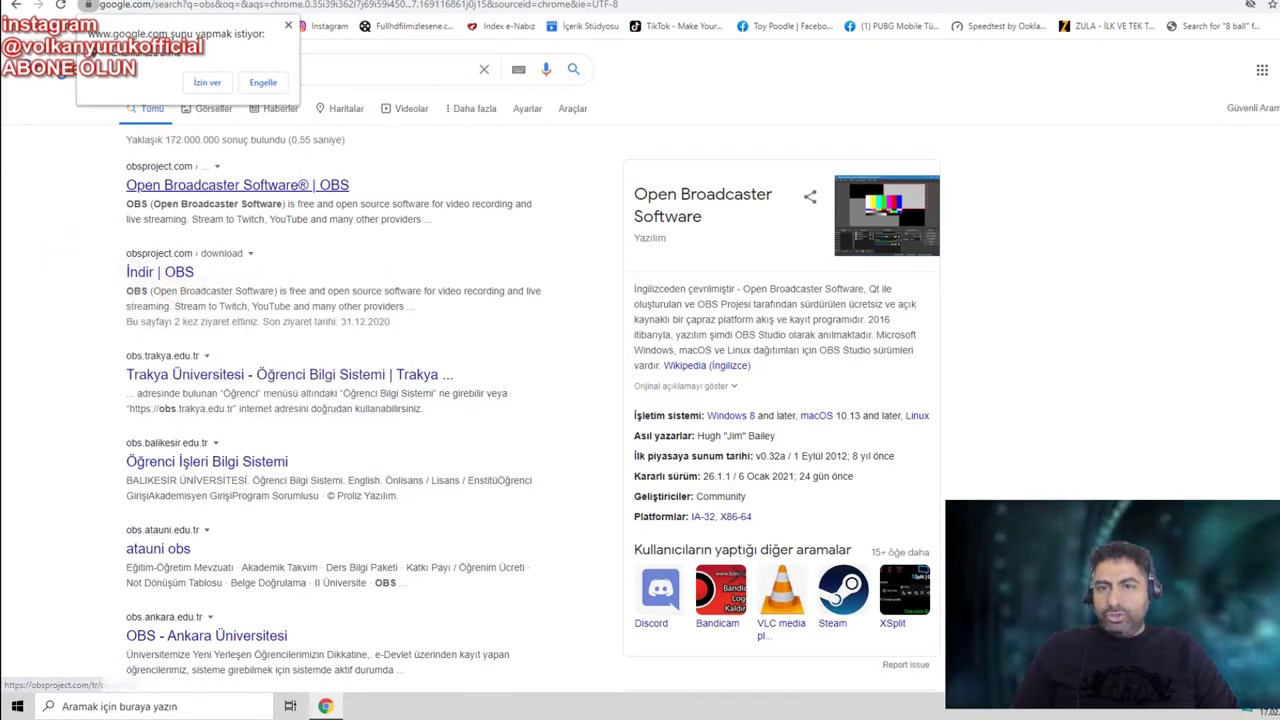
click(288, 24)
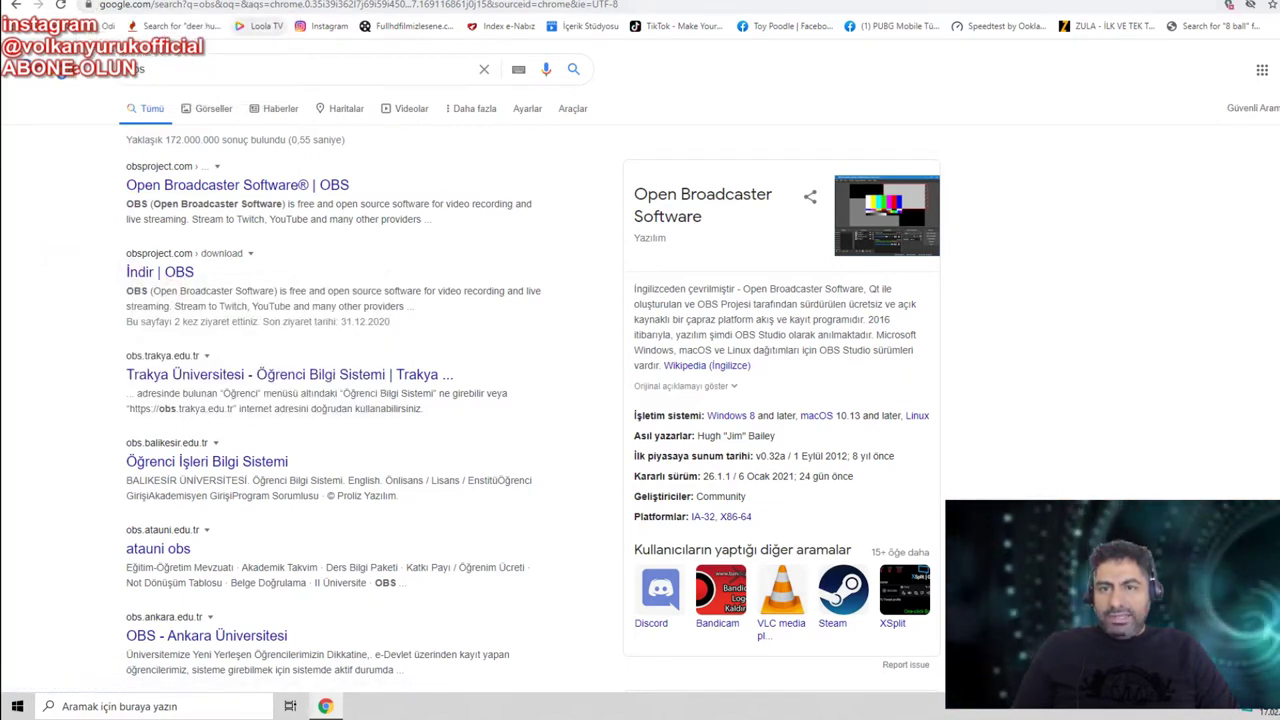
right_click(262, 6)
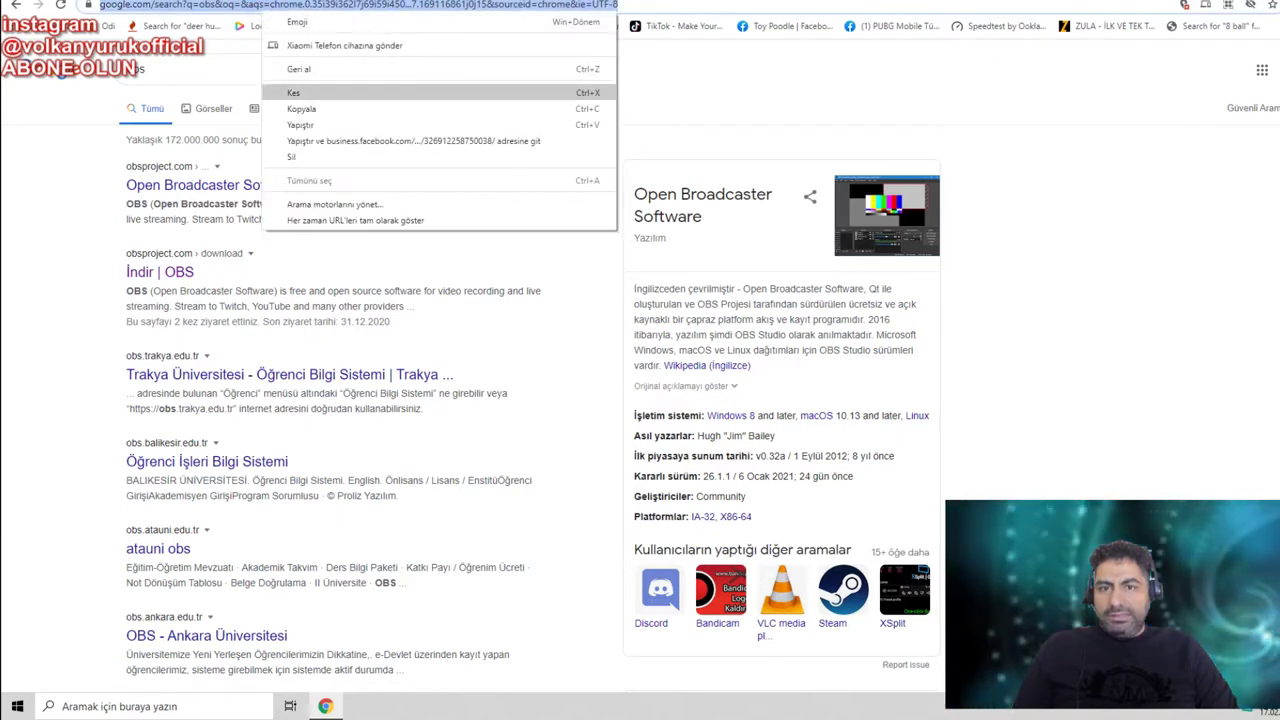
click(320, 108)
Open the "İndir | OBS" search result and copy the download page's address
click(160, 272)
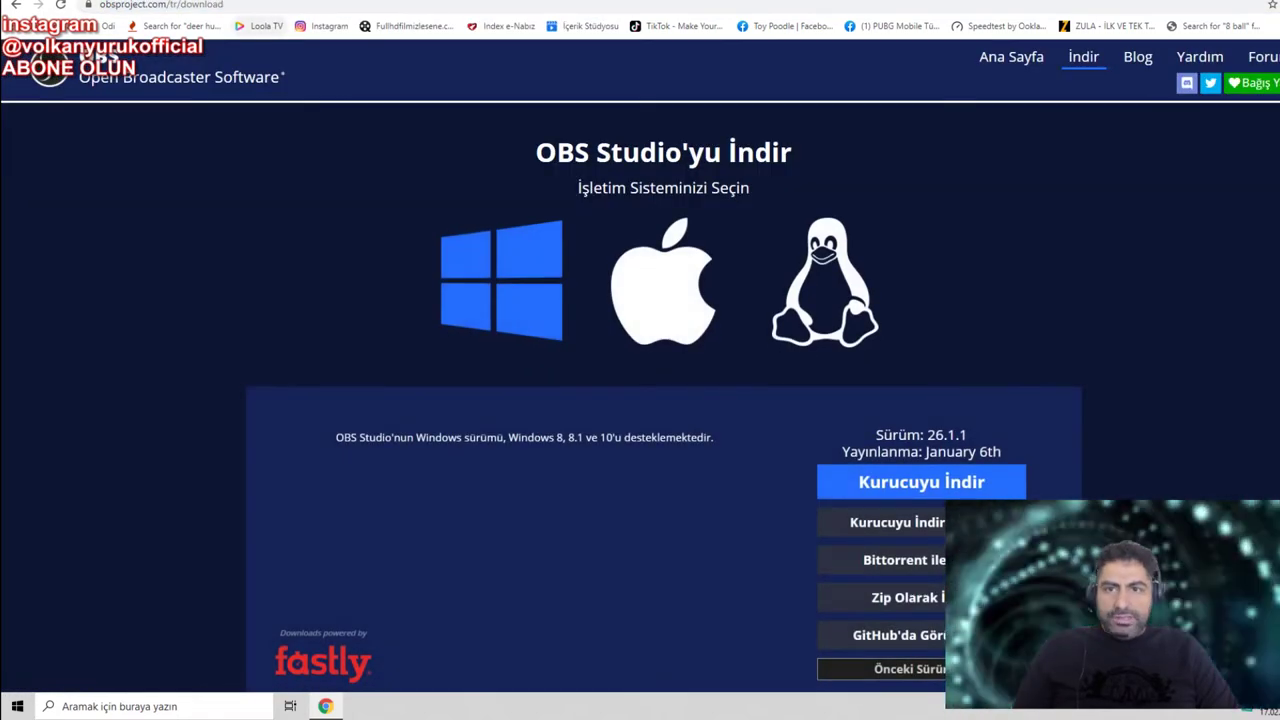
right_click(260, 6)
click(326, 103)
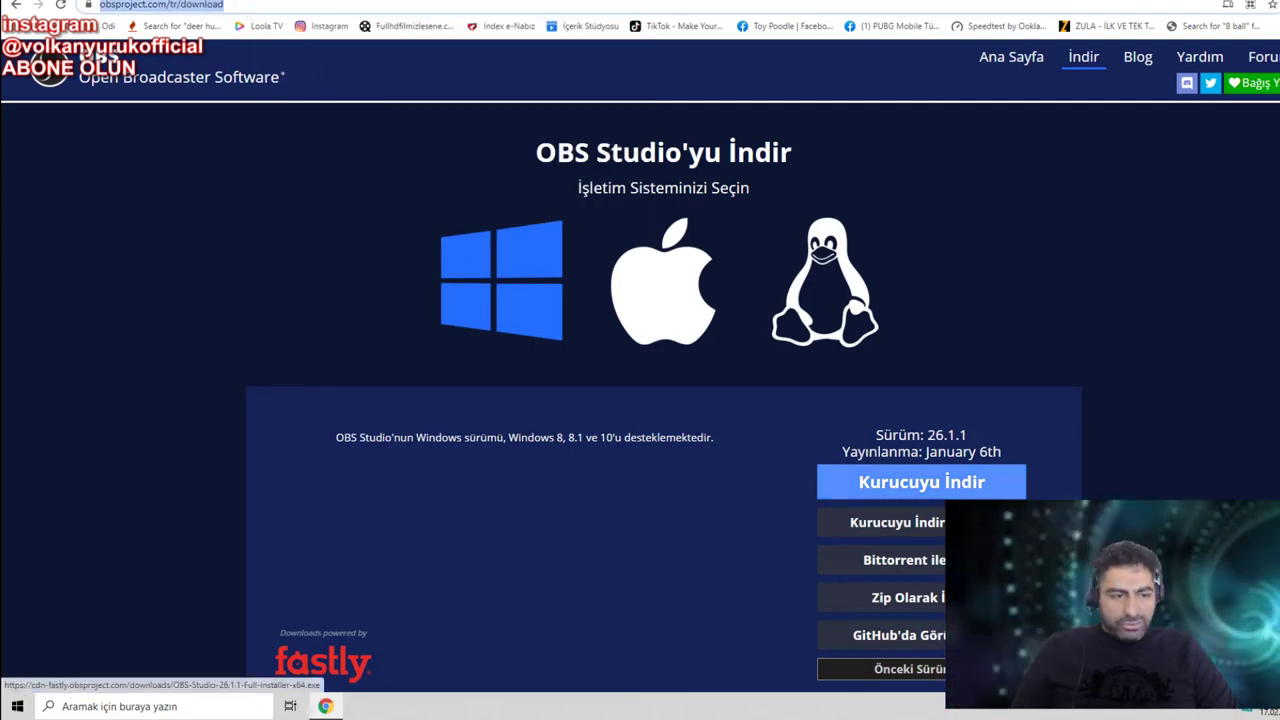
Look over the OBS Studio download options for Linux and macOS, and return to the Windows version
scroll(860, 482, down, 2)
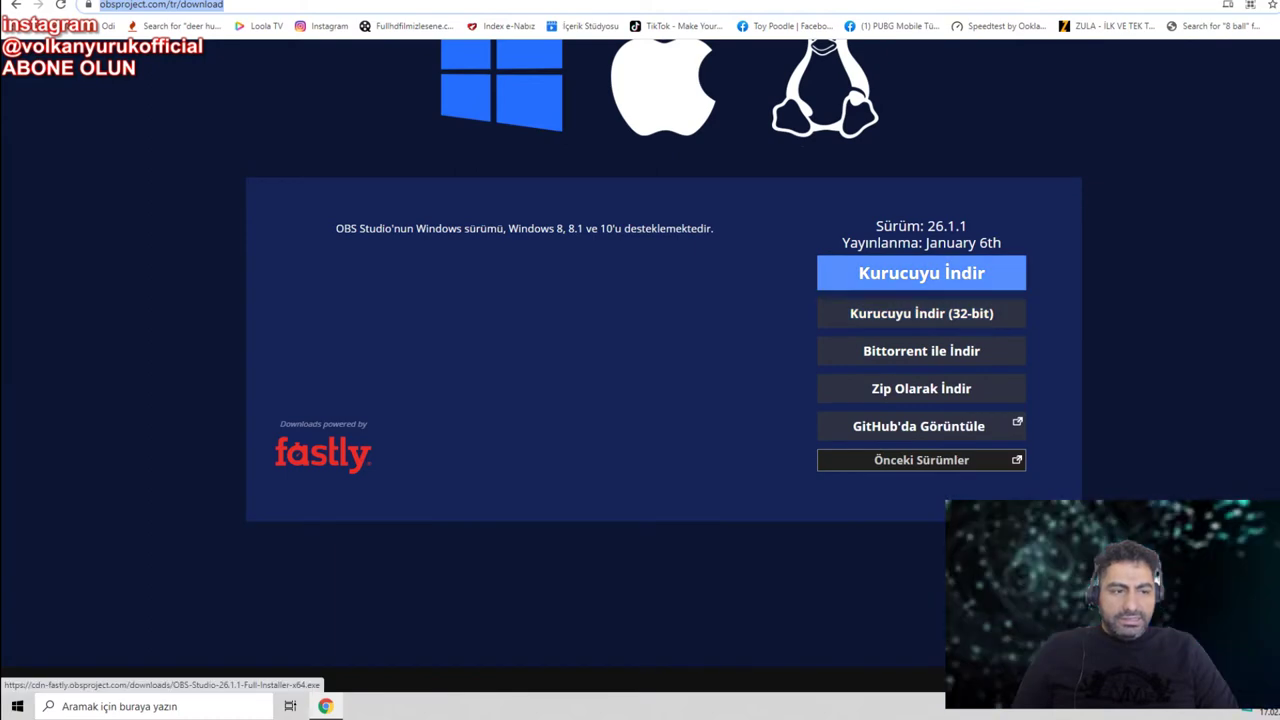
scroll(640, 400, up, 2)
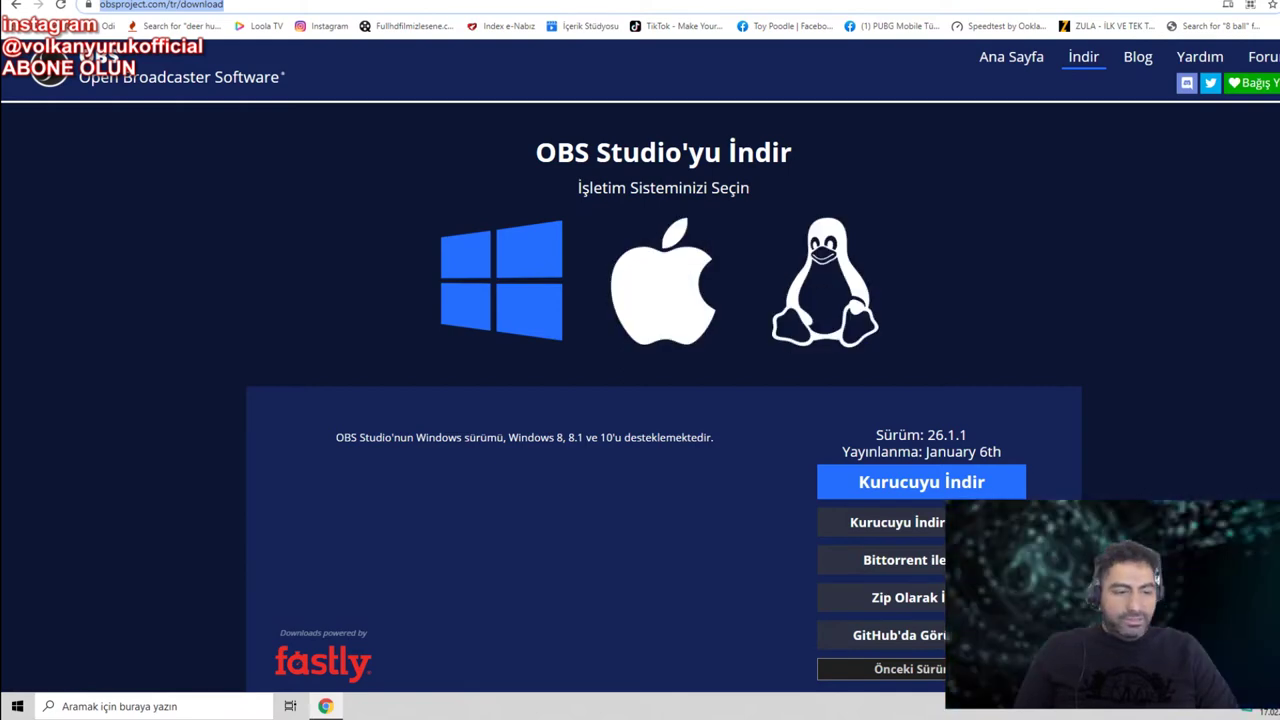
scroll(660, 360, down, 2)
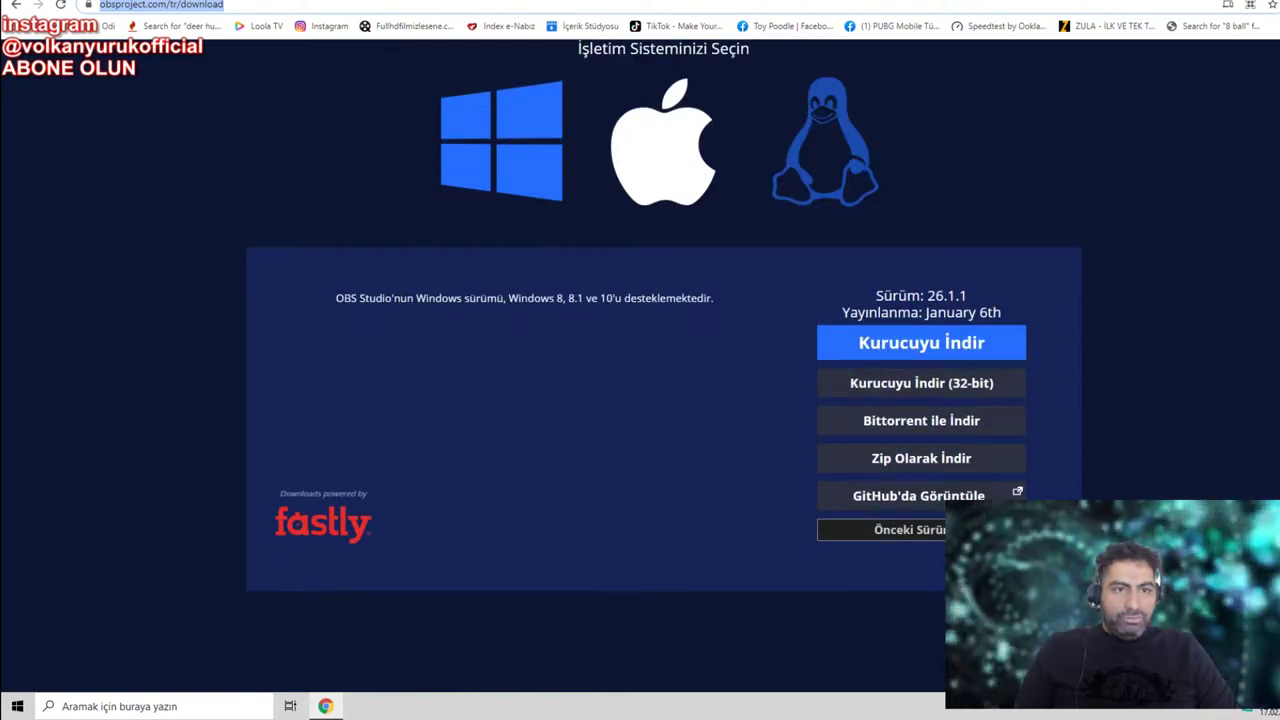
click(825, 142)
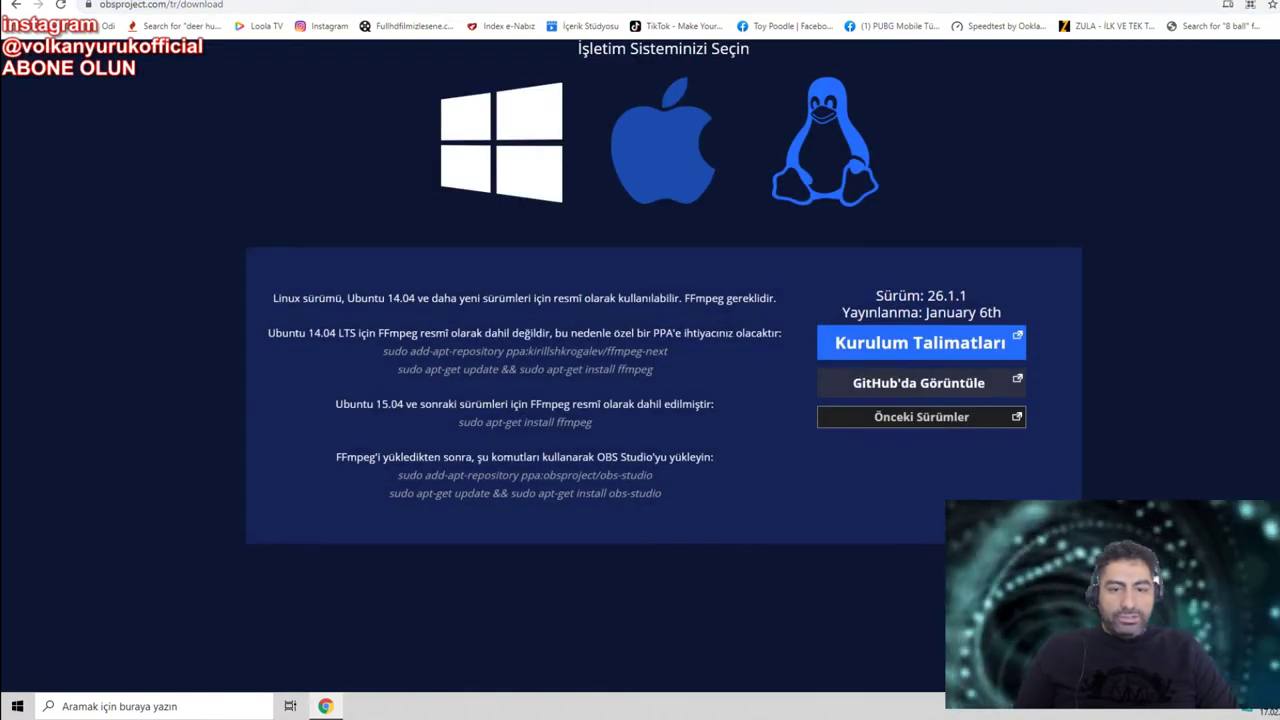
click(662, 142)
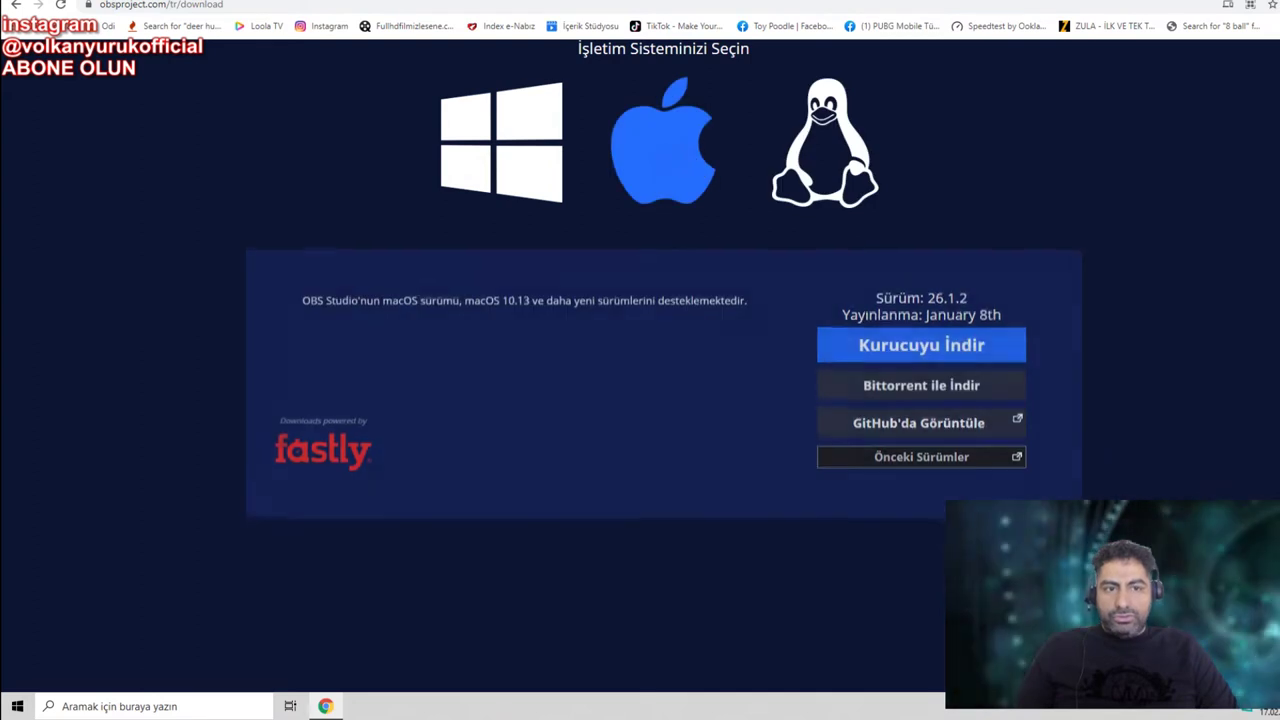
click(501, 142)
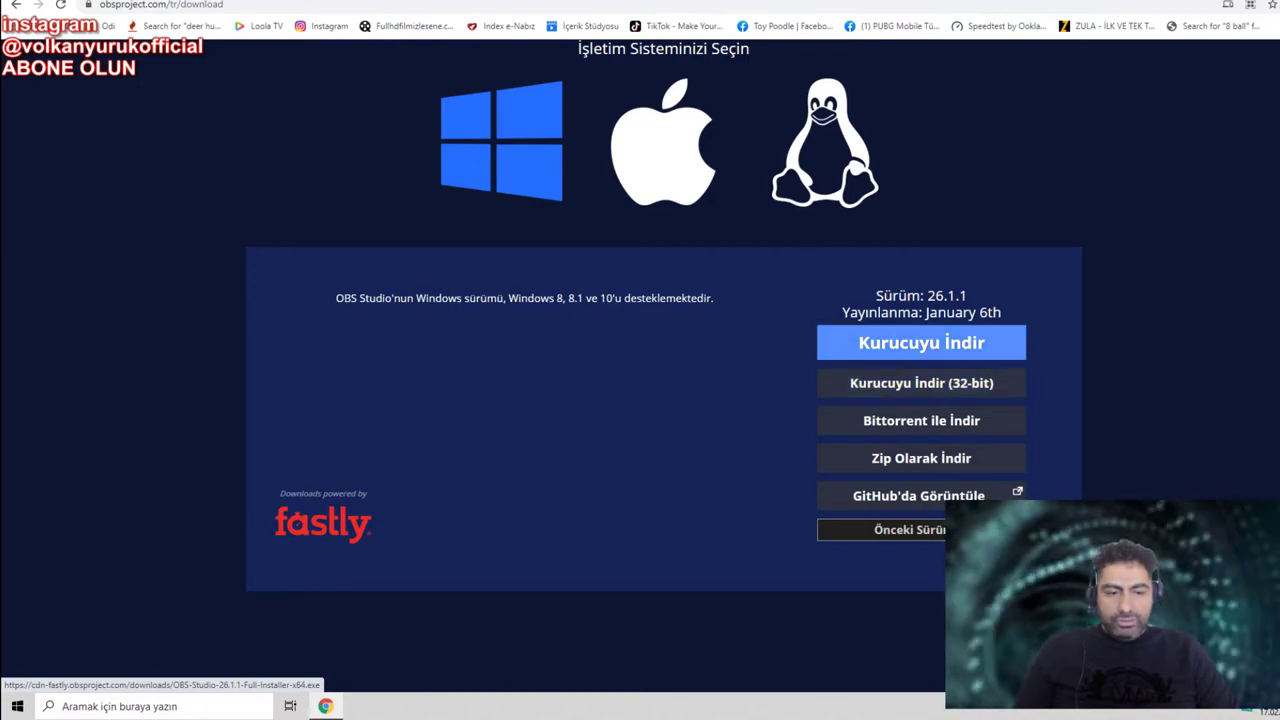
click(965, 345)
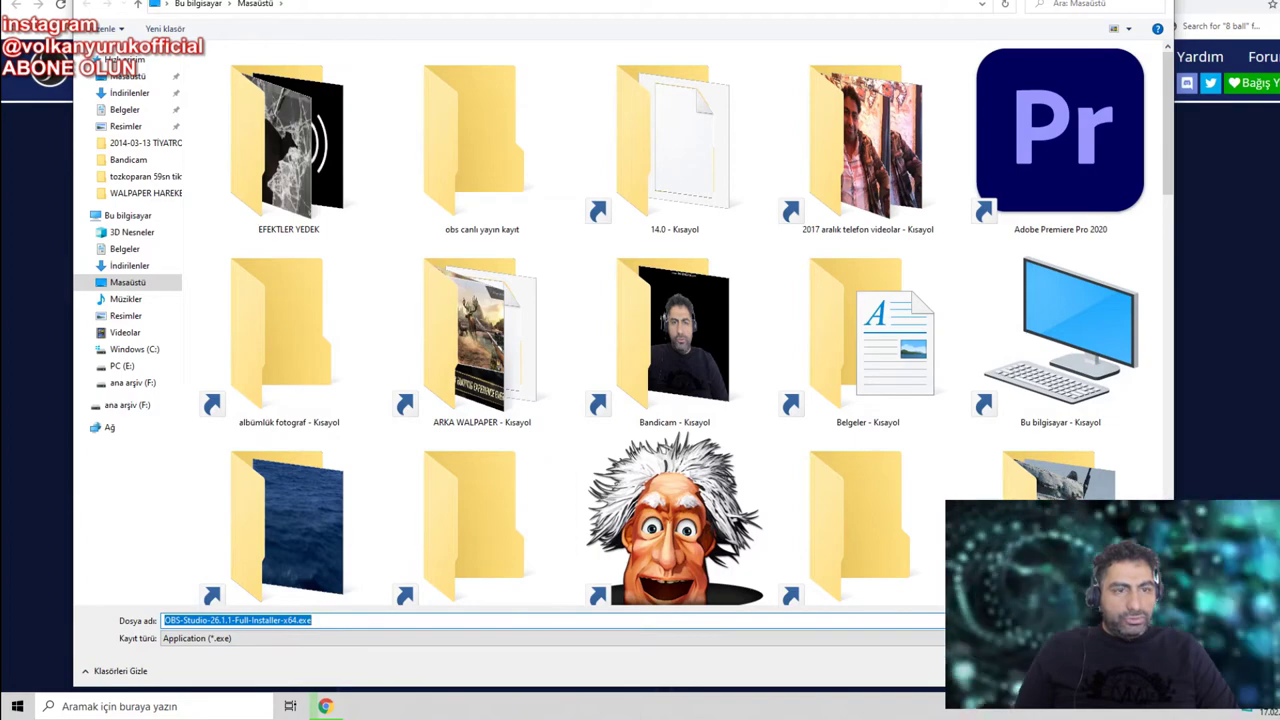
key(Return)
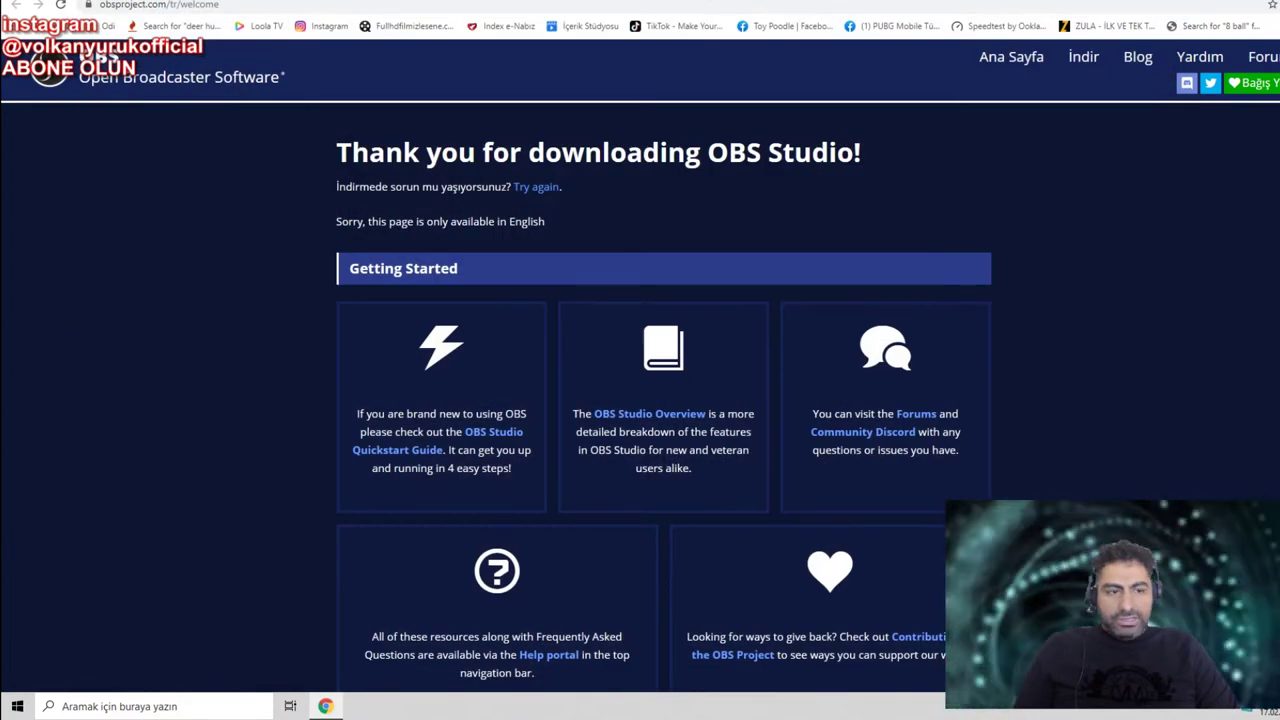
key(ctrl+w)
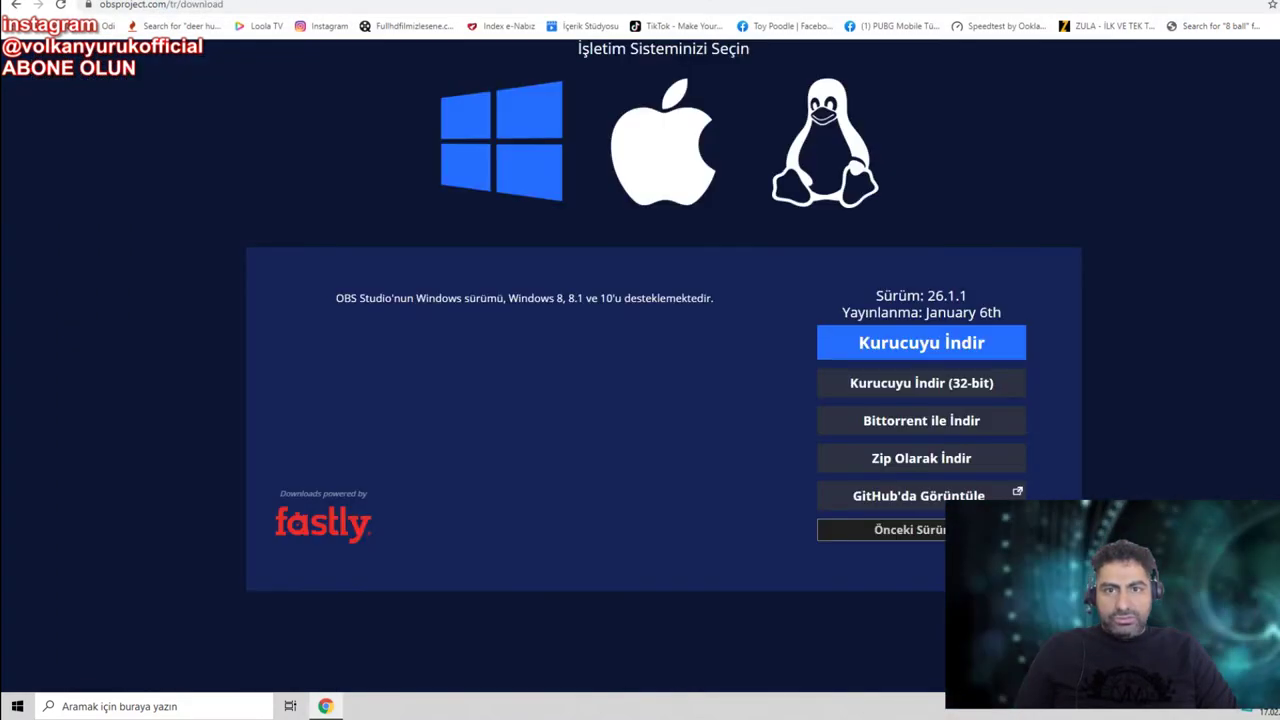
Download the Windows installer and save it to the desktop as OBS-Studio-26.1.1-Full-Installer-x64.exe, narrowing the save dialog to reach its controls
click(921, 342)
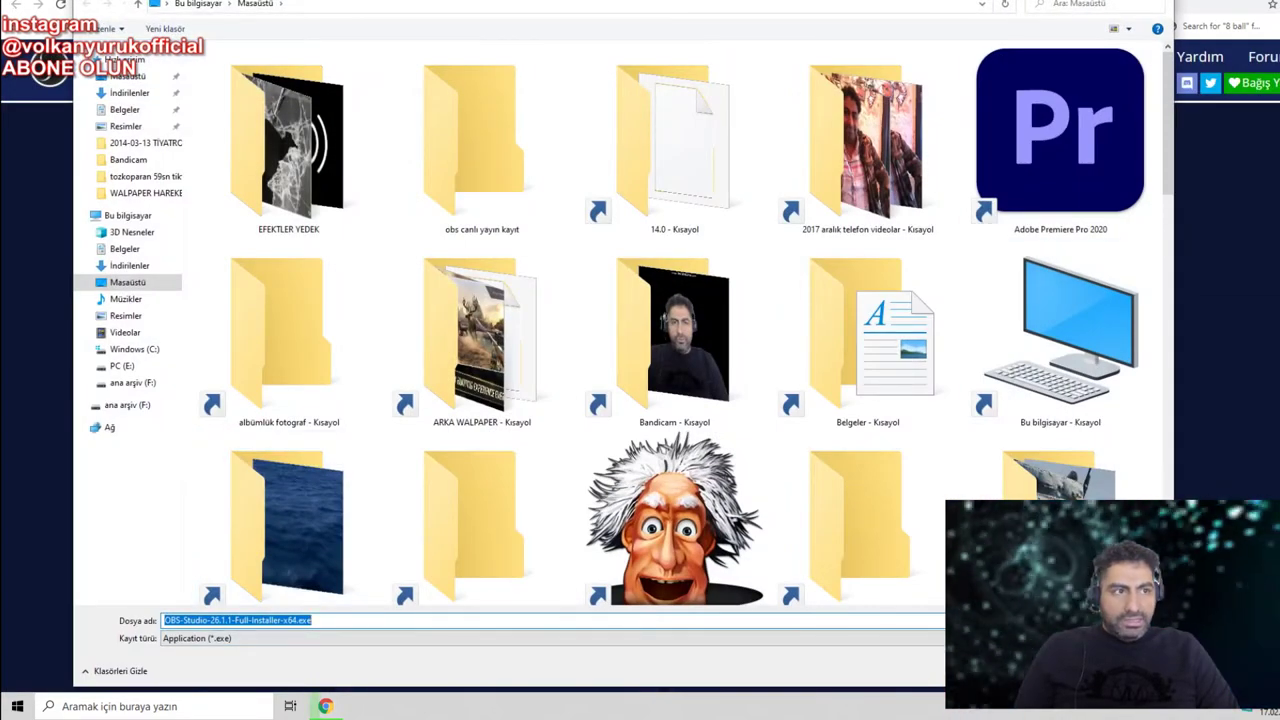
drag(860, 1, 793, 1)
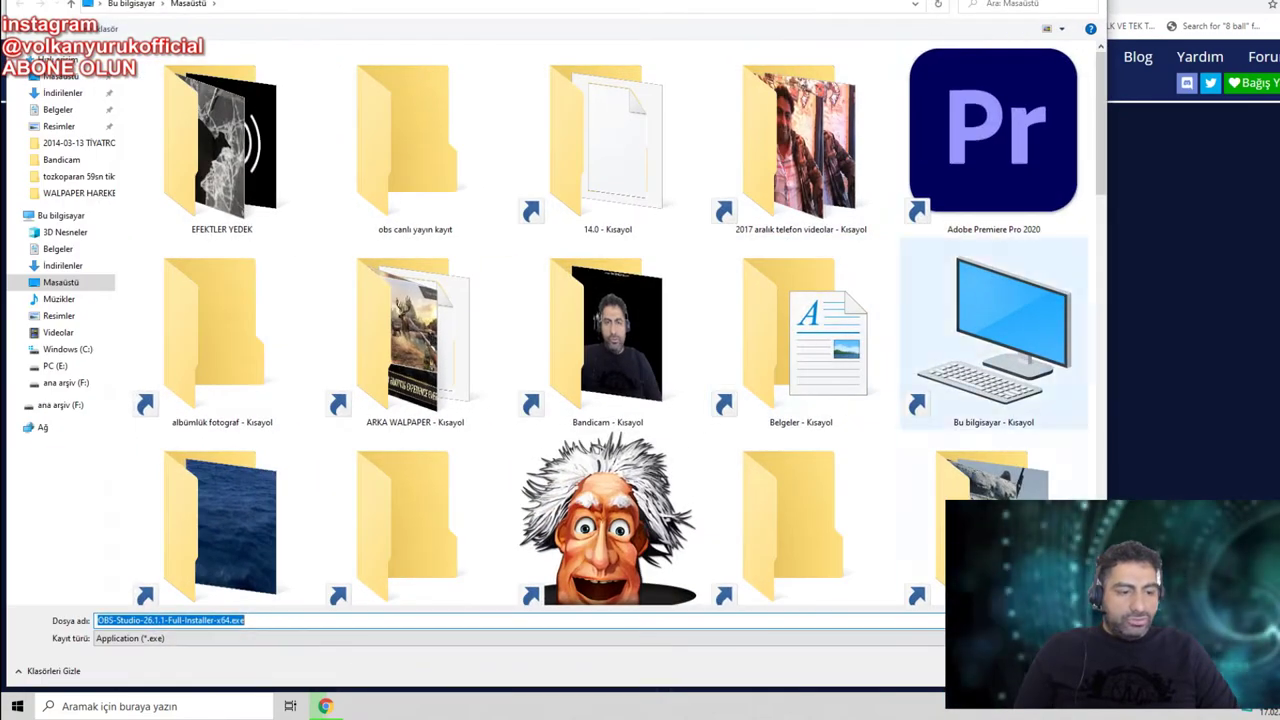
drag(990, 1, 562, 8)
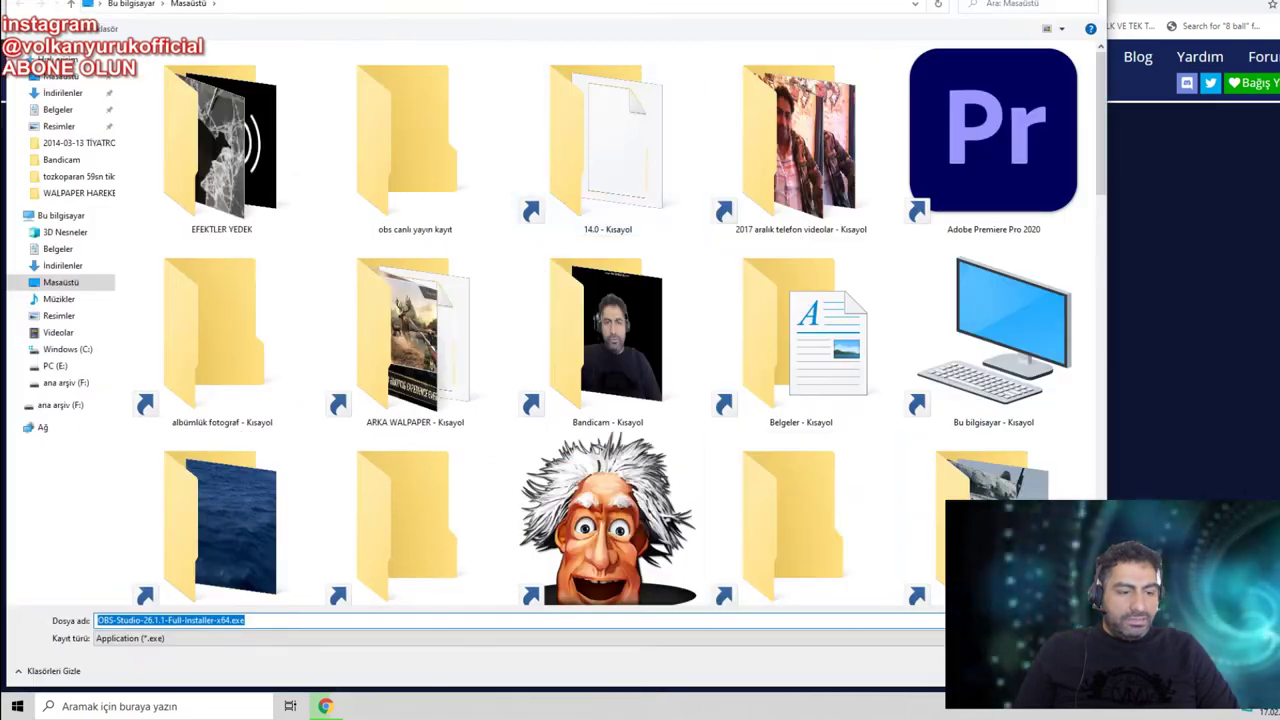
drag(990, 1, 648, 3)
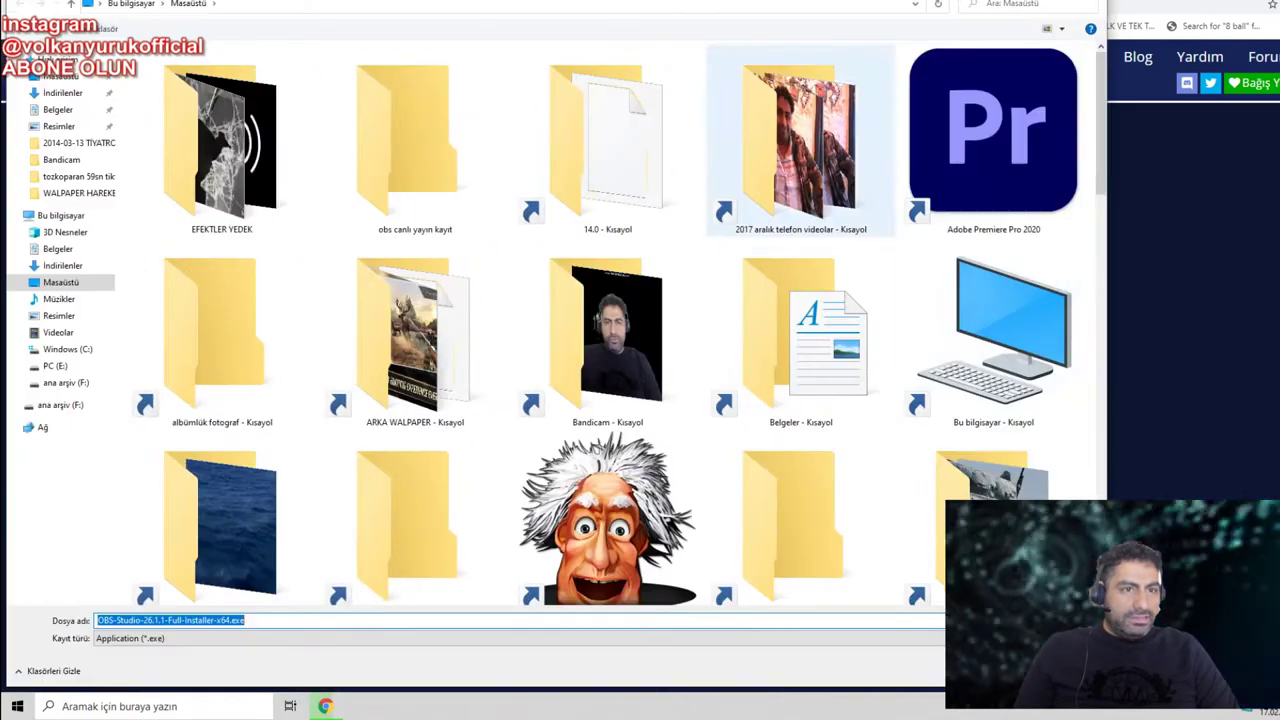
drag(1107, 262, 695, 300)
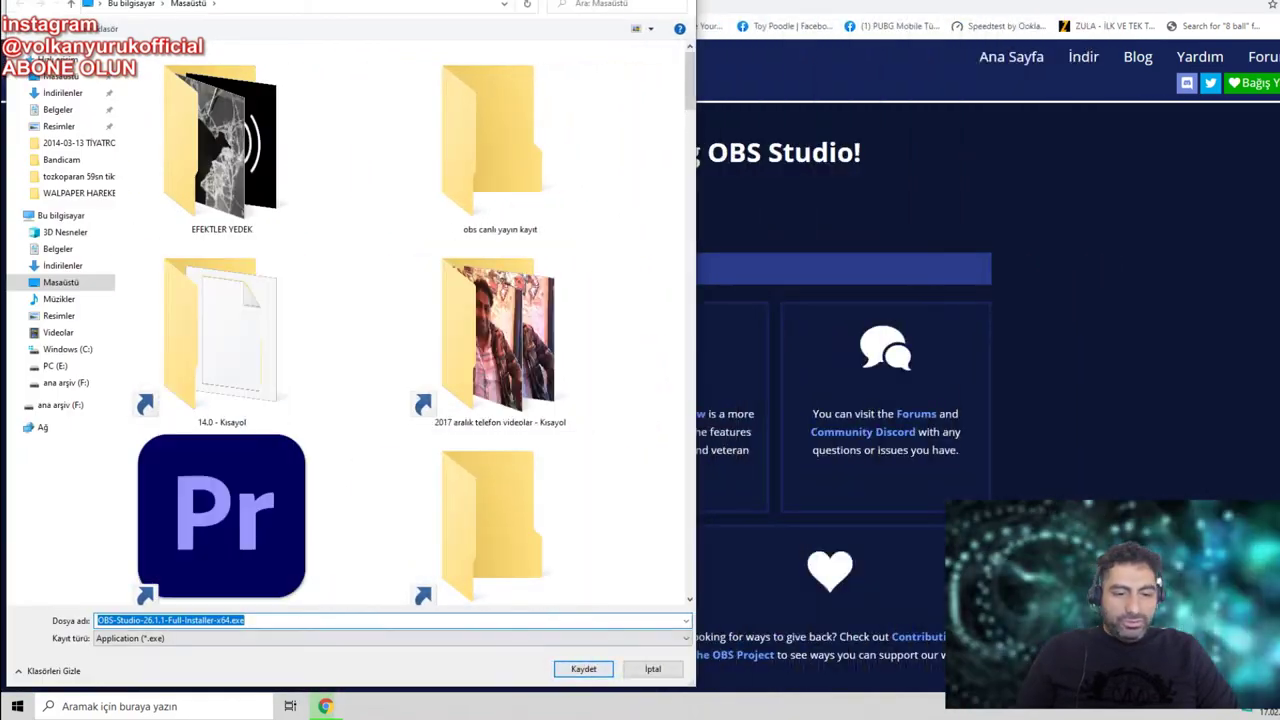
click(583, 668)
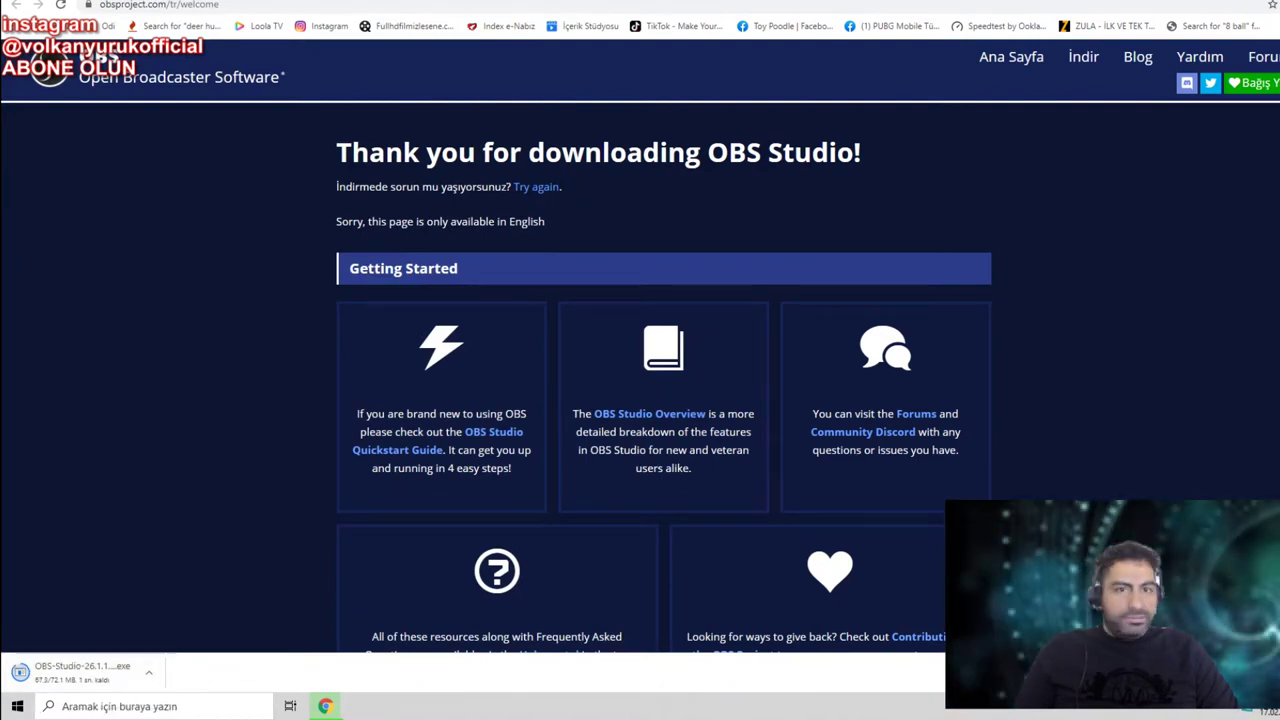
click(280, 5)
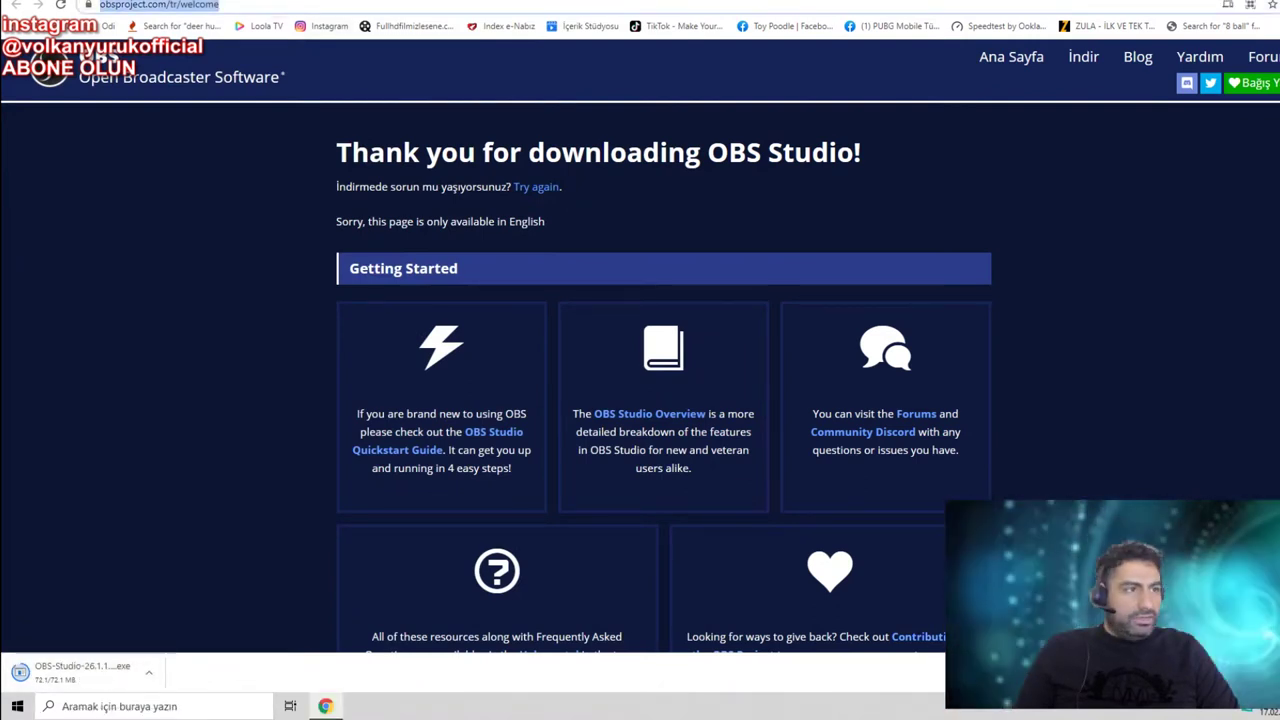
Show the desktop, cut and paste the downloaded OBS installer, and place it beside the MONTAJLA folder shortcut
key(super+d)
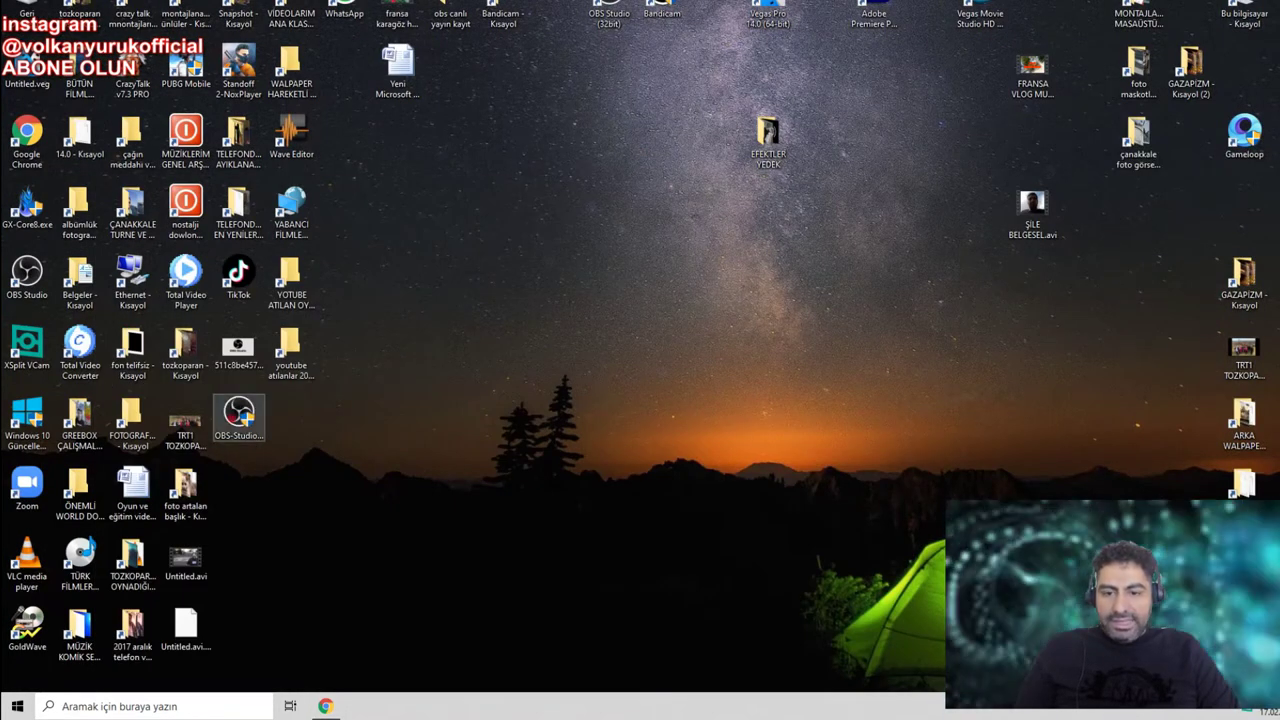
click(239, 415)
click(380, 440)
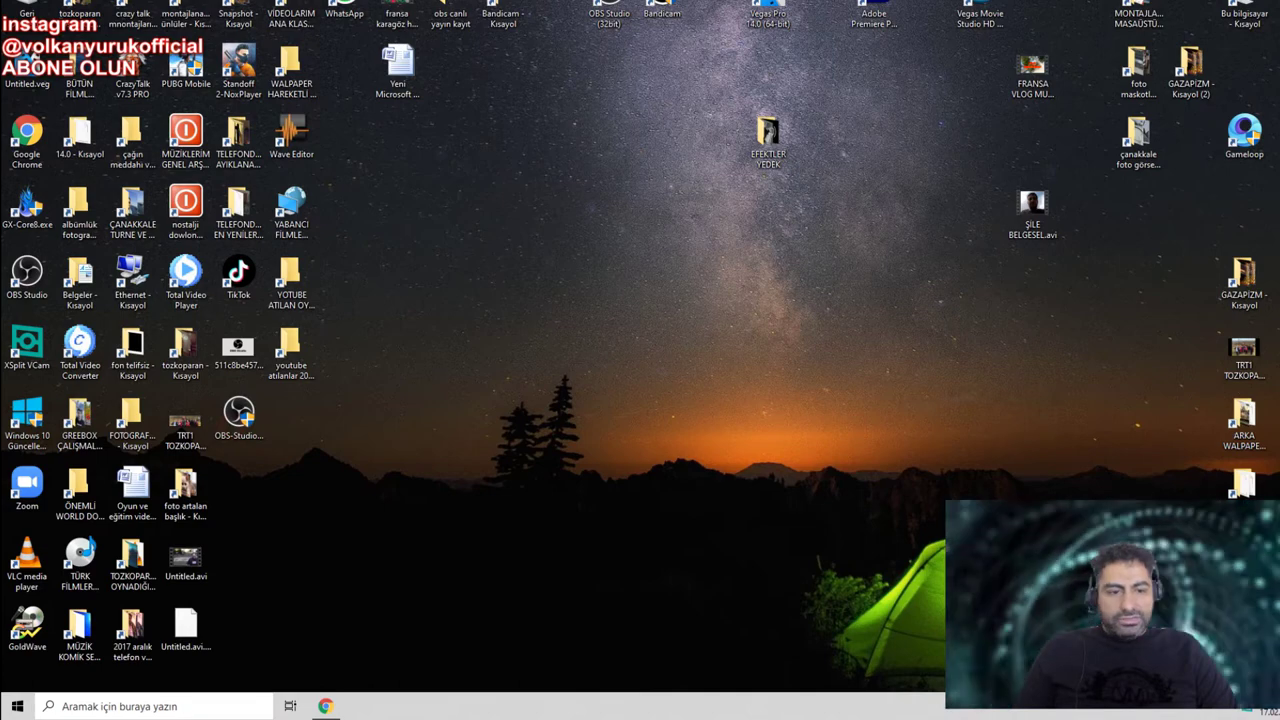
click(239, 415)
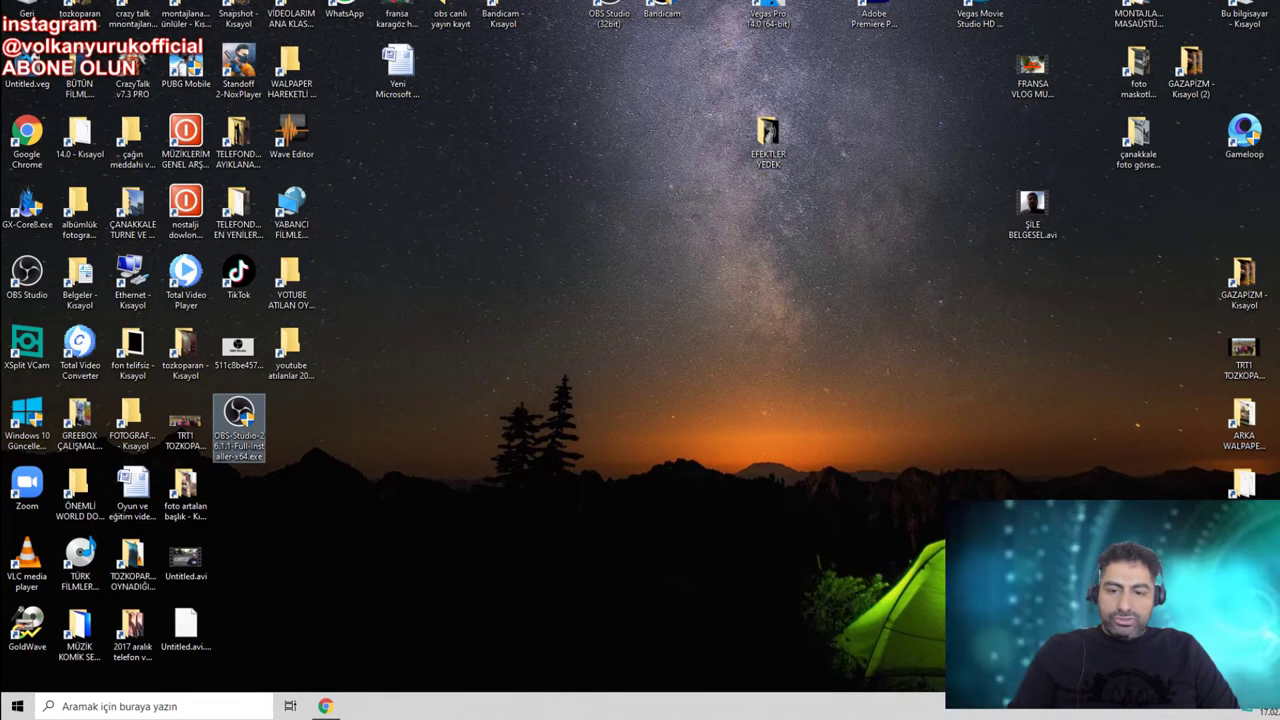
right_click(251, 425)
click(312, 323)
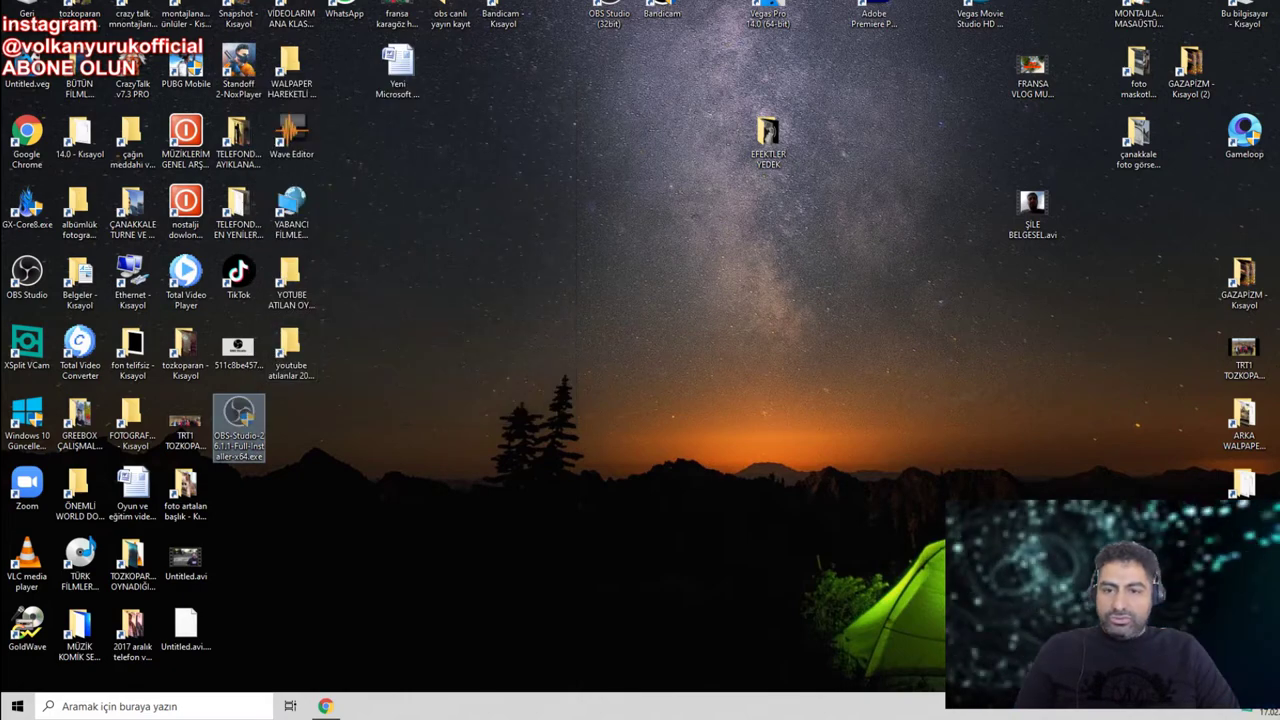
right_click(899, 85)
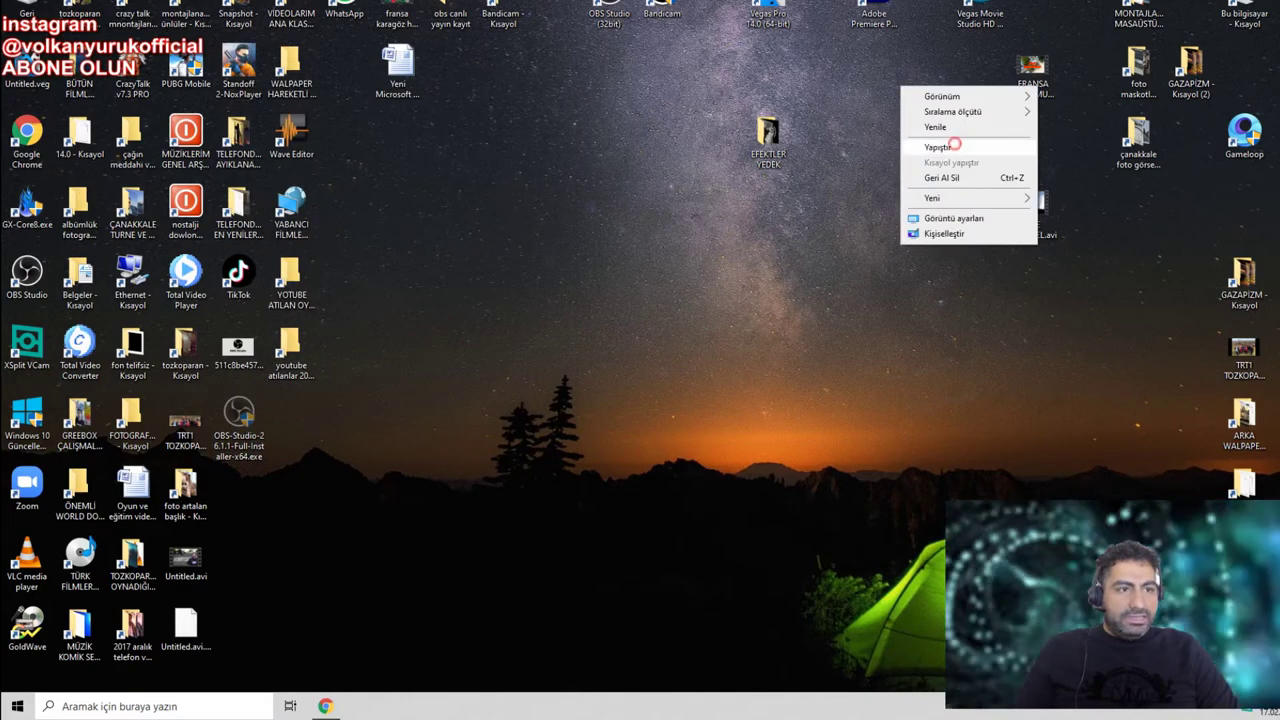
click(950, 146)
drag(882, 60, 1088, 24)
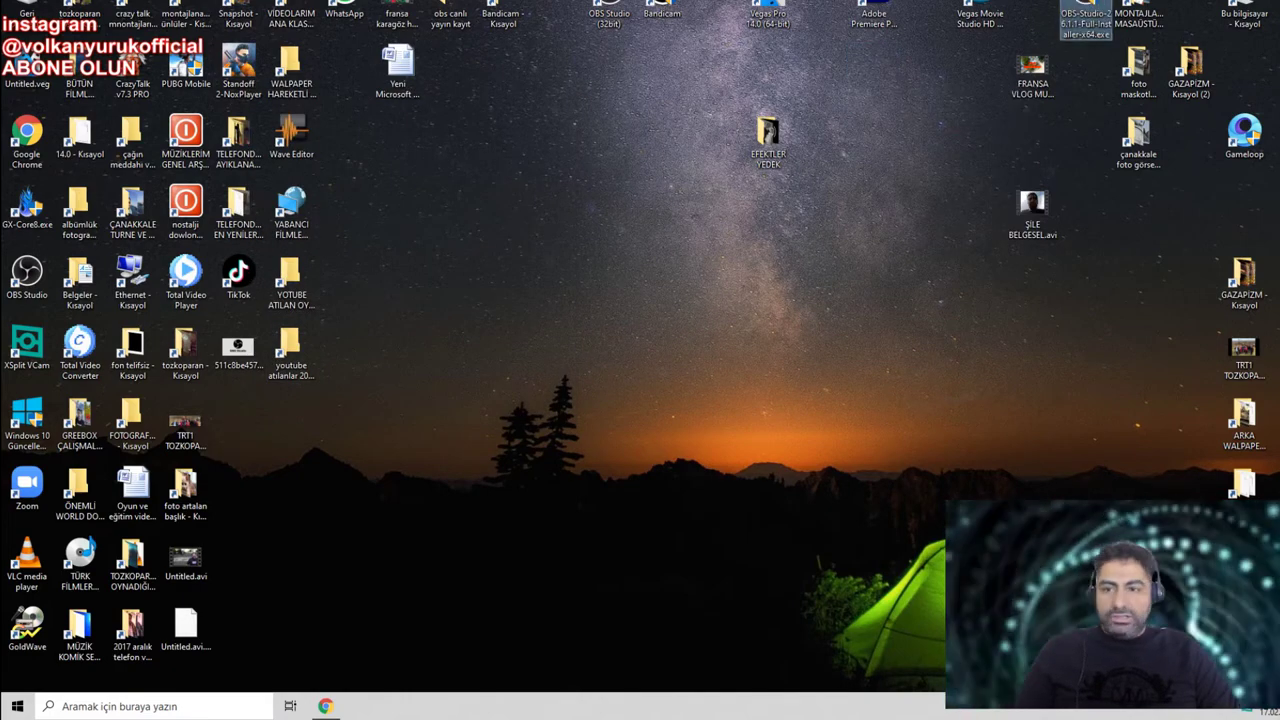
Switch to OBS Studio by launching it from the desktop, and select the OYUN EKRANI scene
click(27, 272)
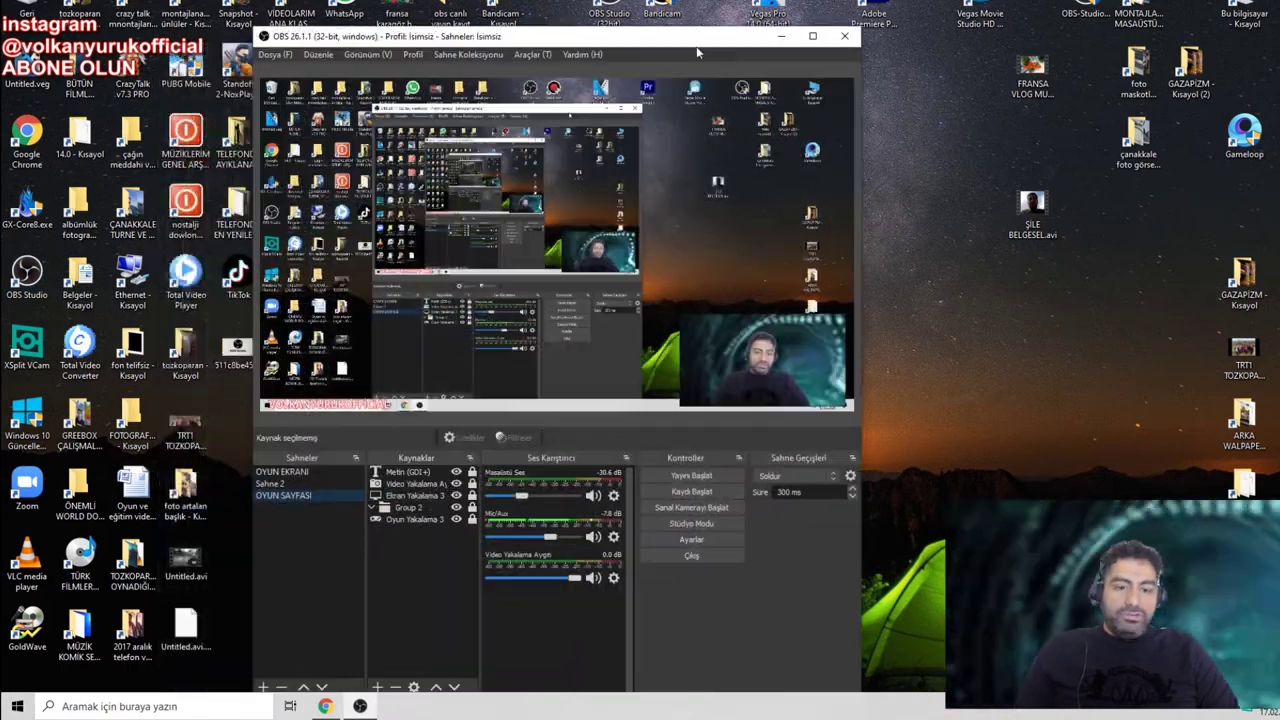
click(283, 472)
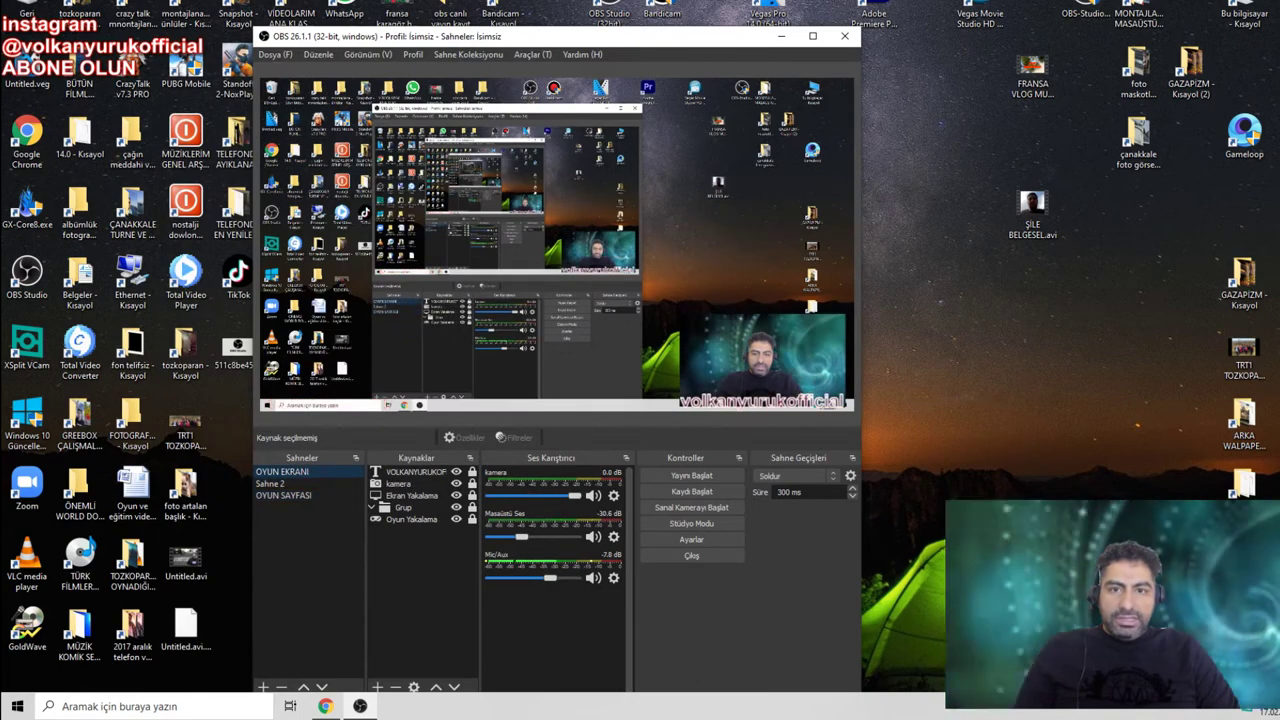
click(275, 55)
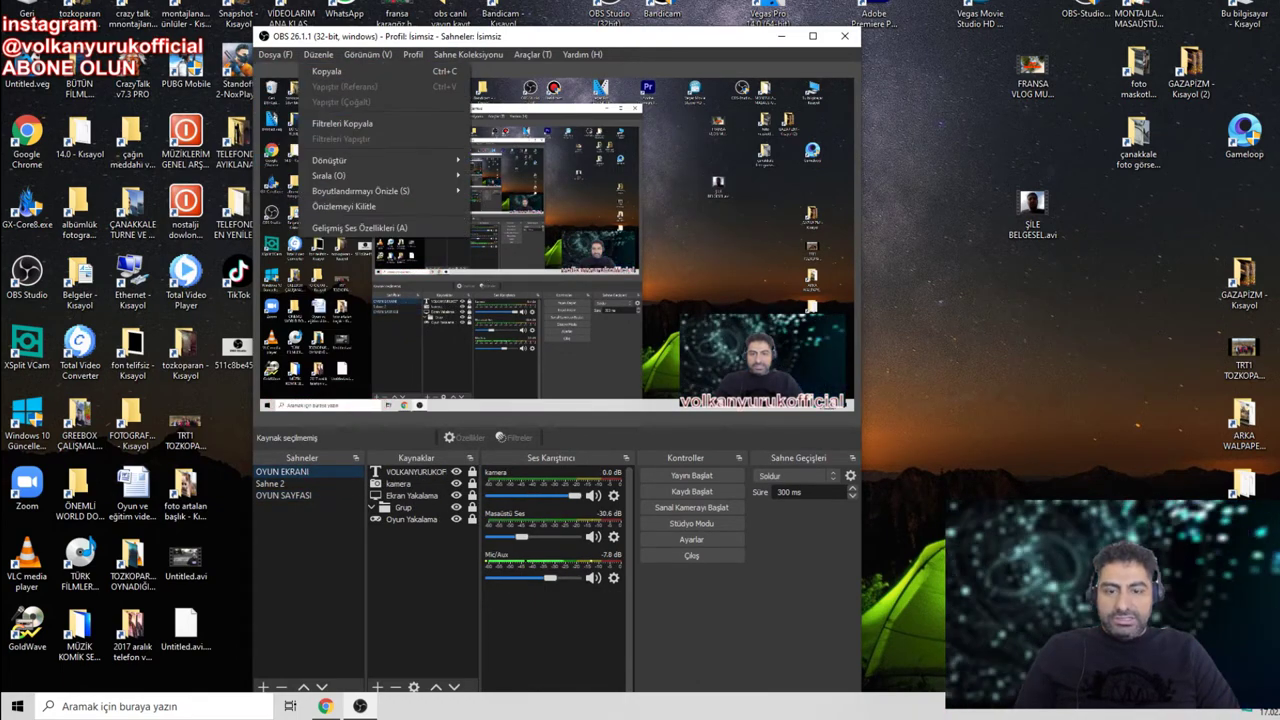
click(295, 557)
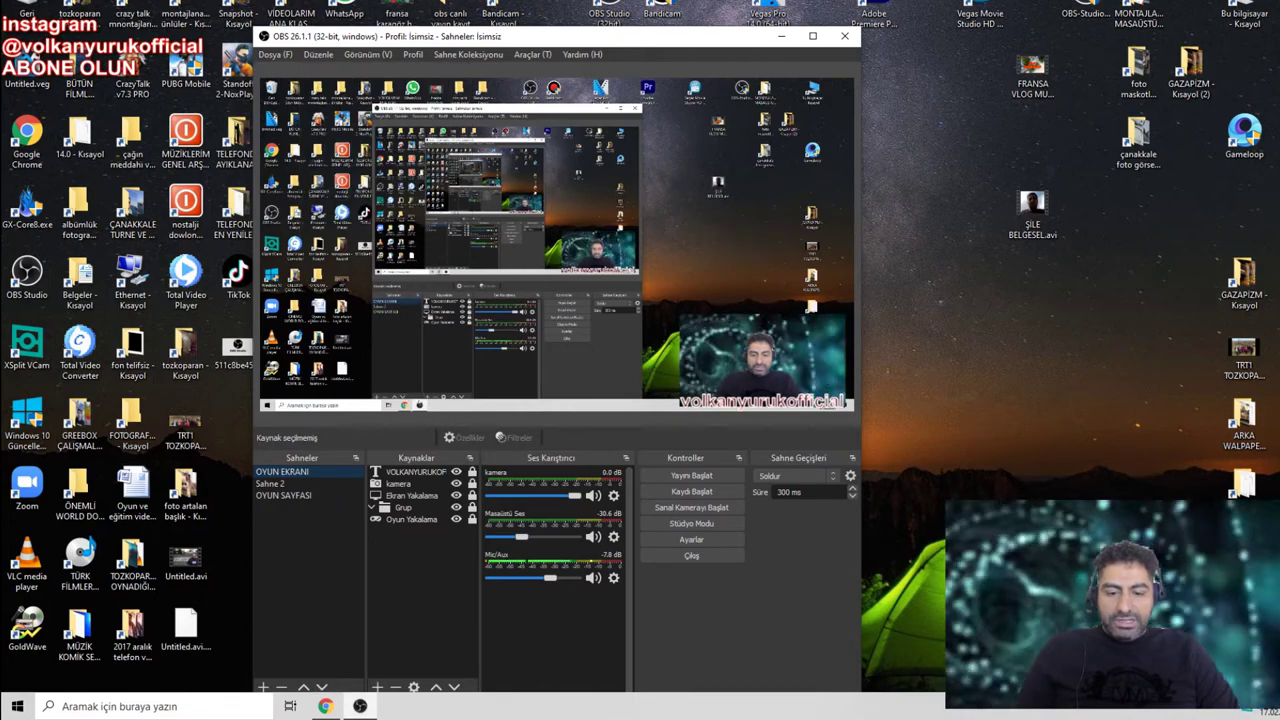
Add a new scene named Sahne 3 and maximize the program window
click(263, 687)
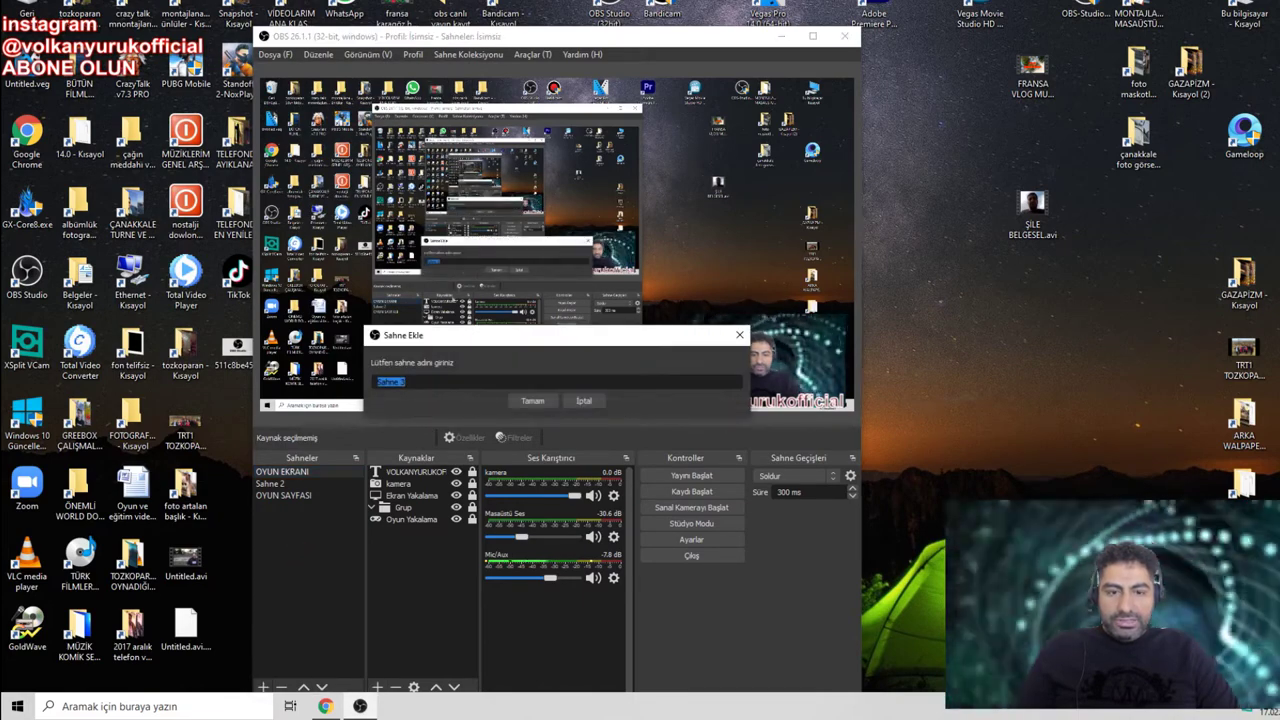
key(Return)
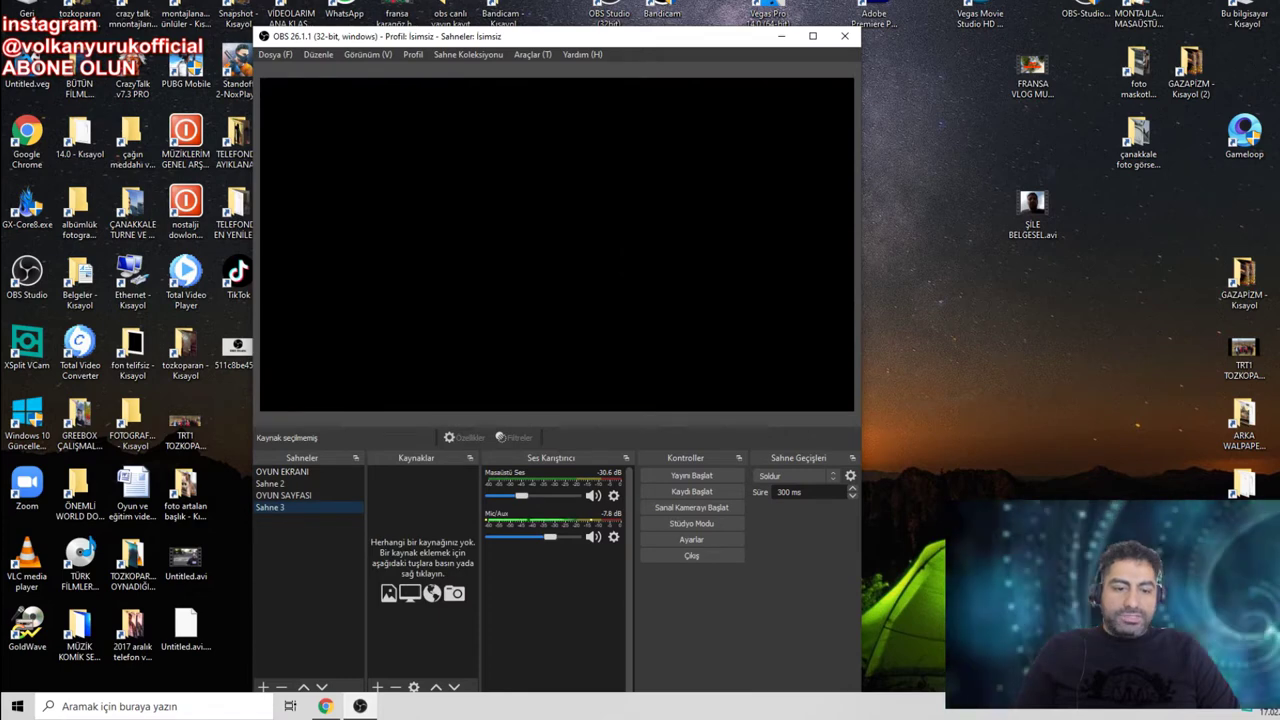
click(812, 36)
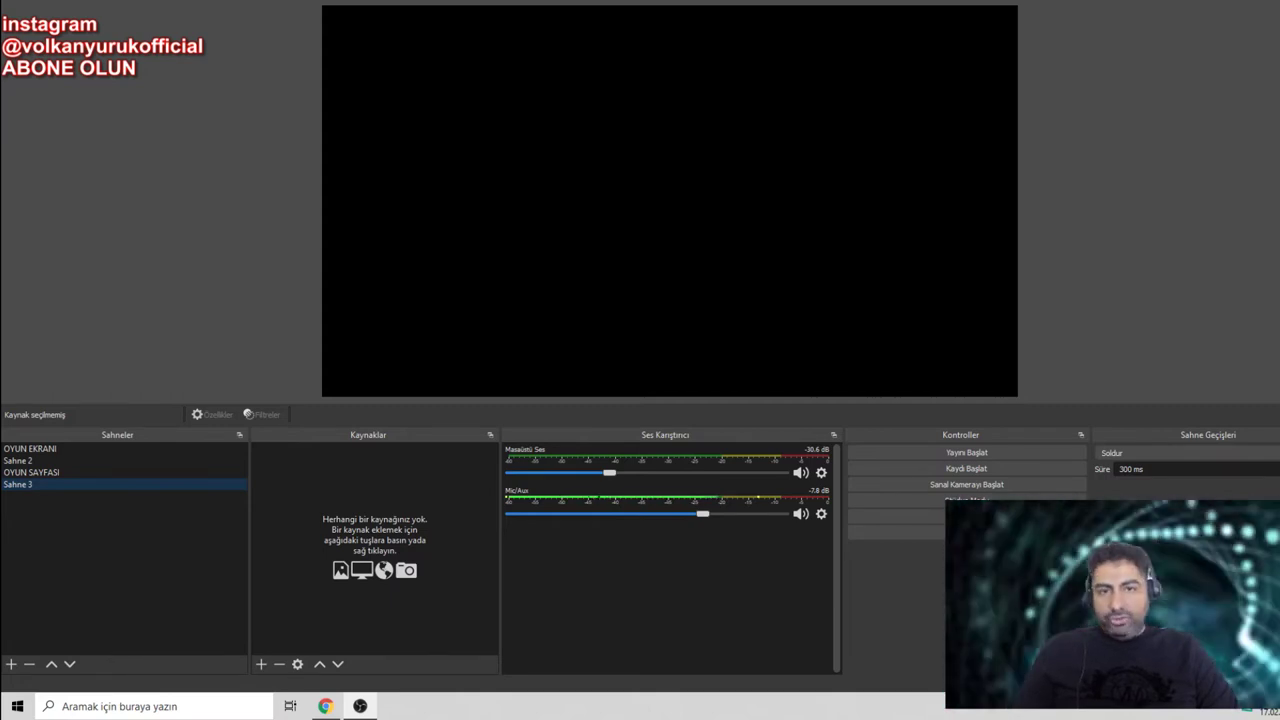
drag(455, 0, 467, 36)
click(813, 36)
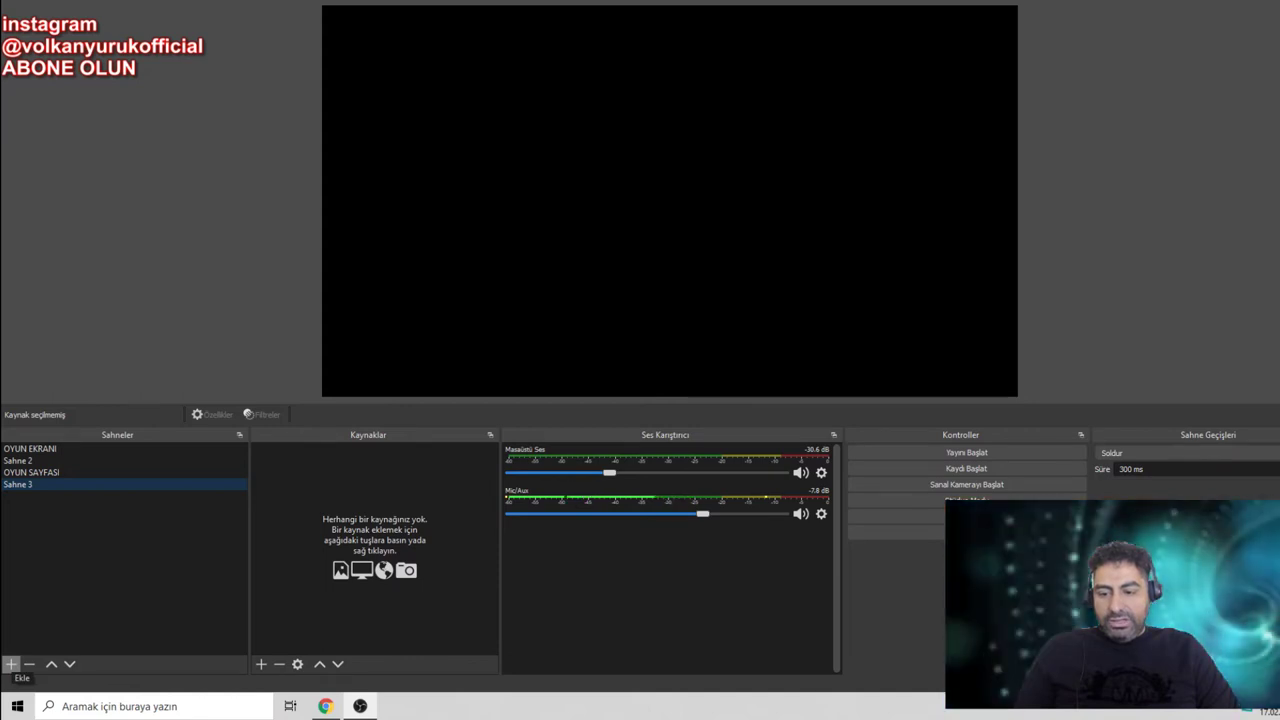
Add a new scene named facebook
click(11, 664)
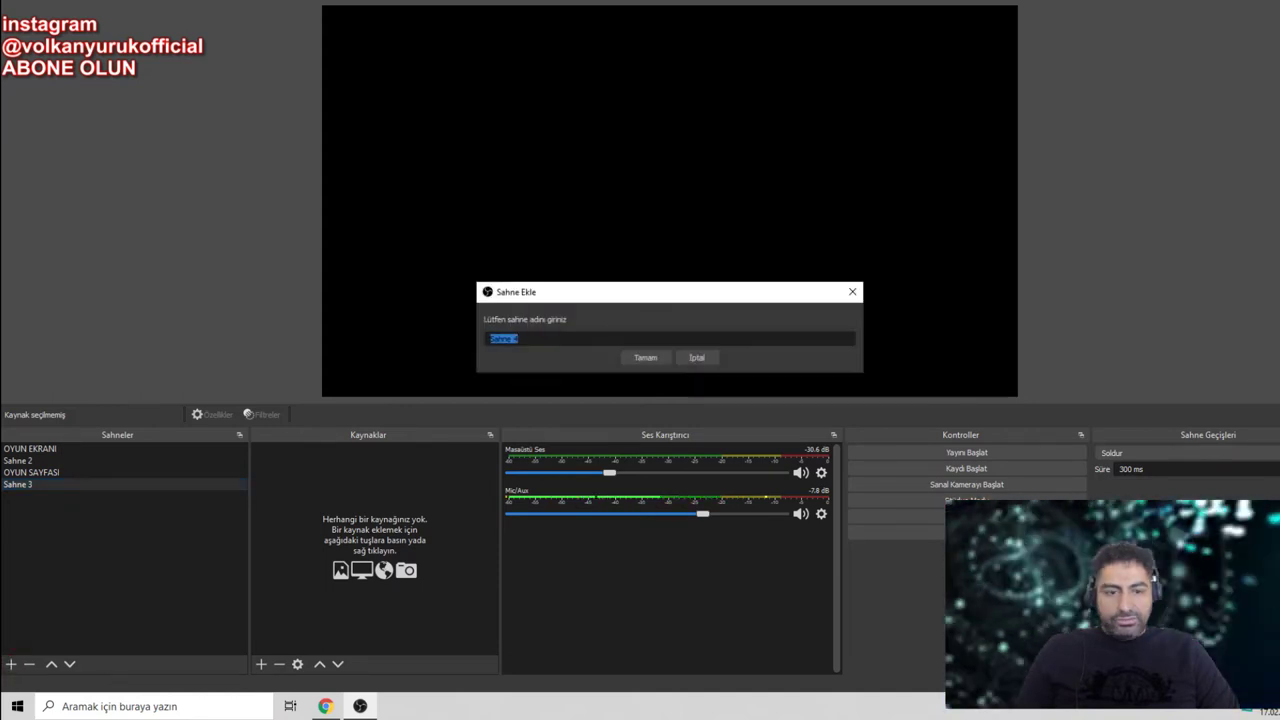
key(BackSpace)
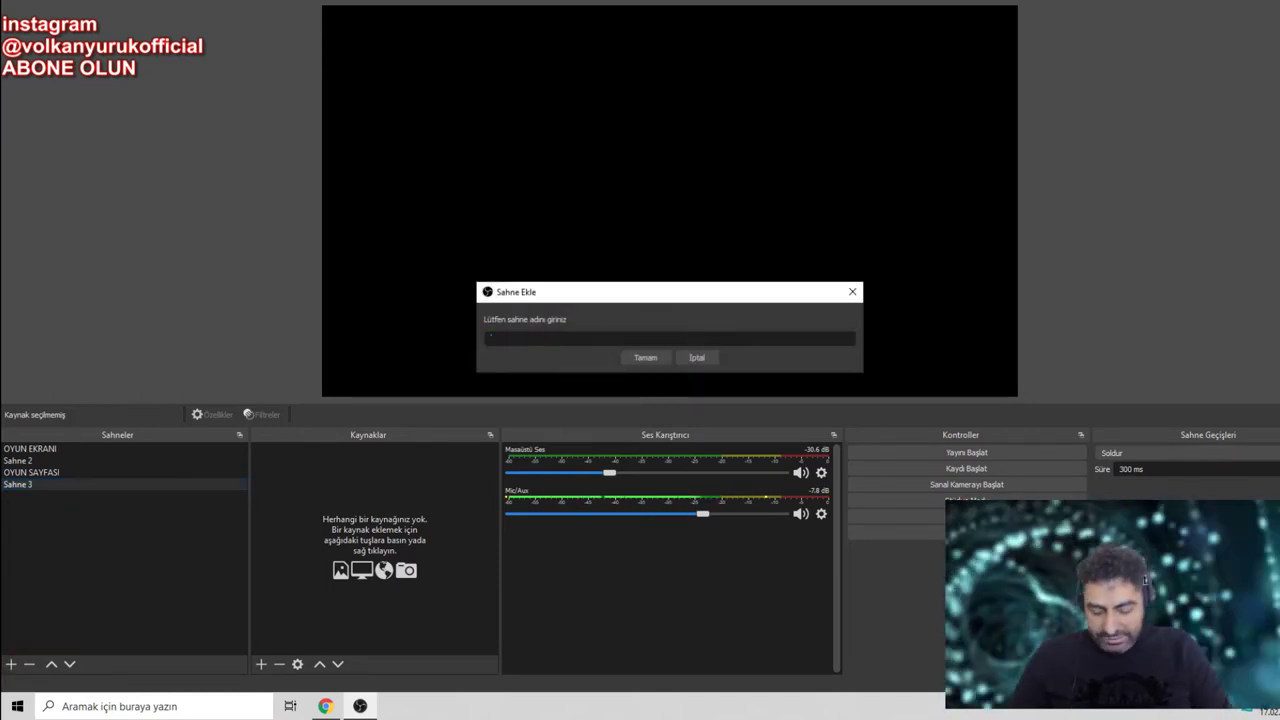
text(facebook)
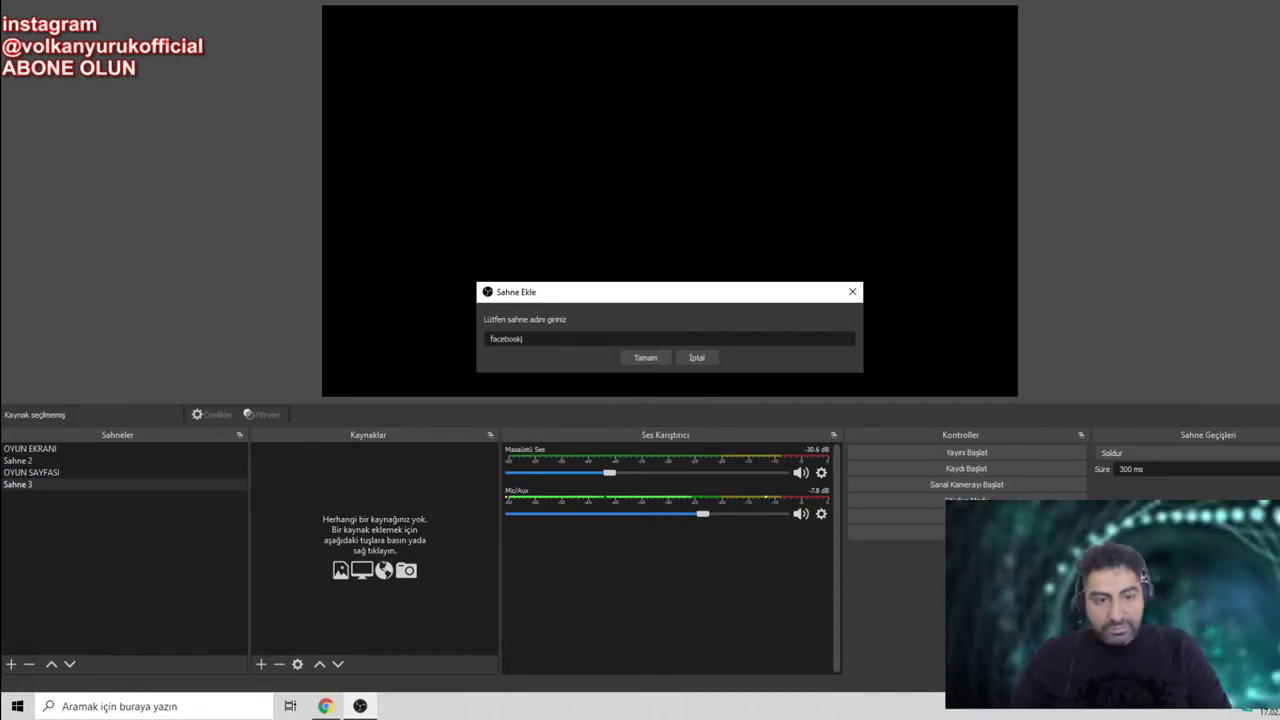
click(645, 357)
Delete the Sahne 3 scene from the scene list
click(36, 484)
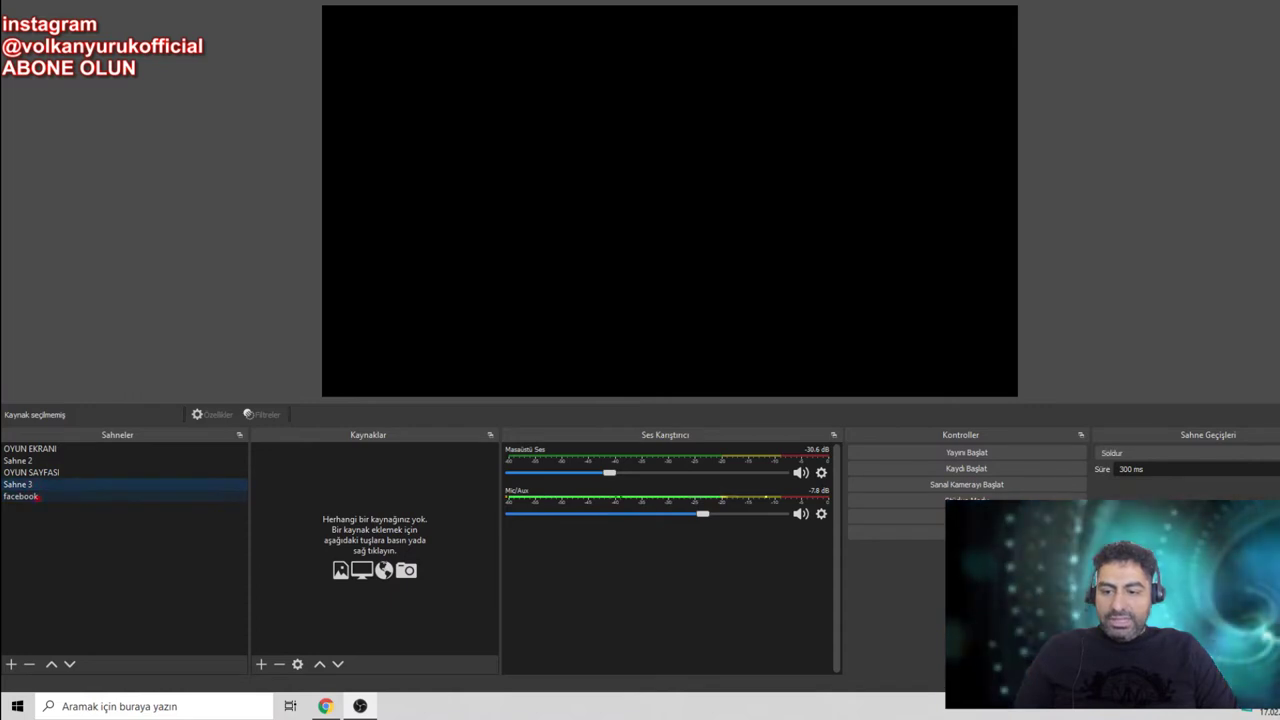
key(Delete)
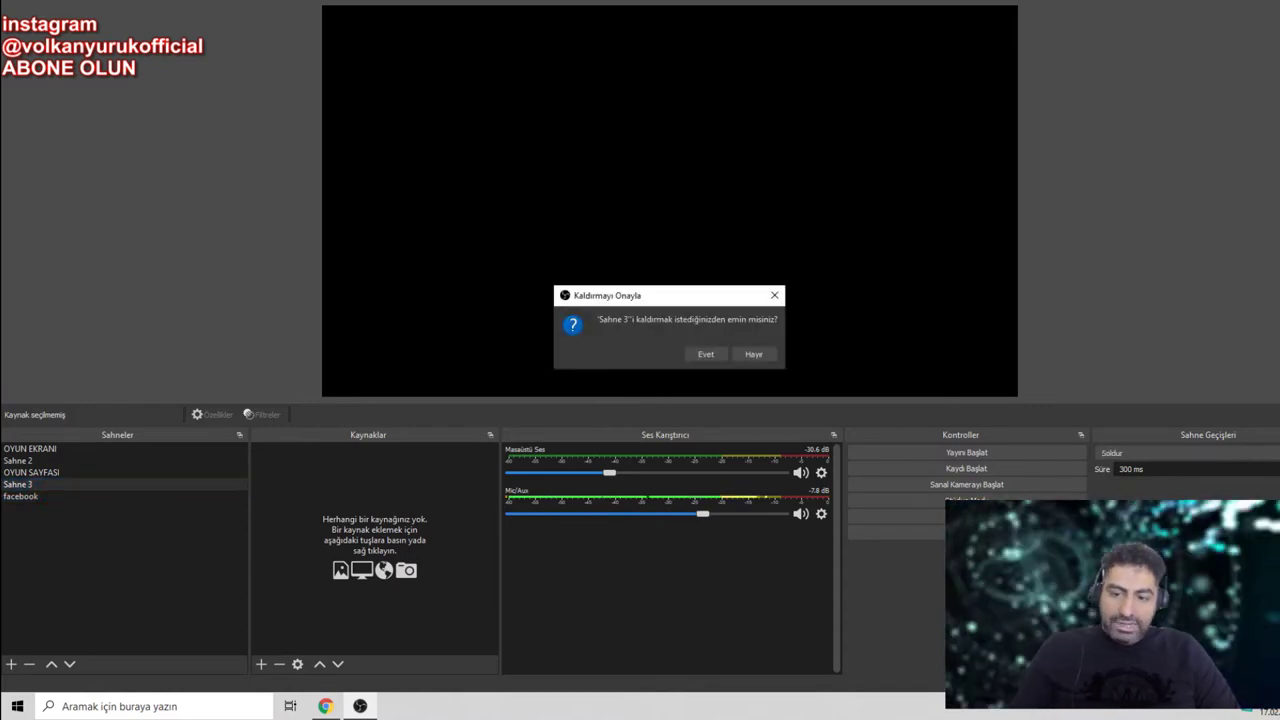
click(708, 353)
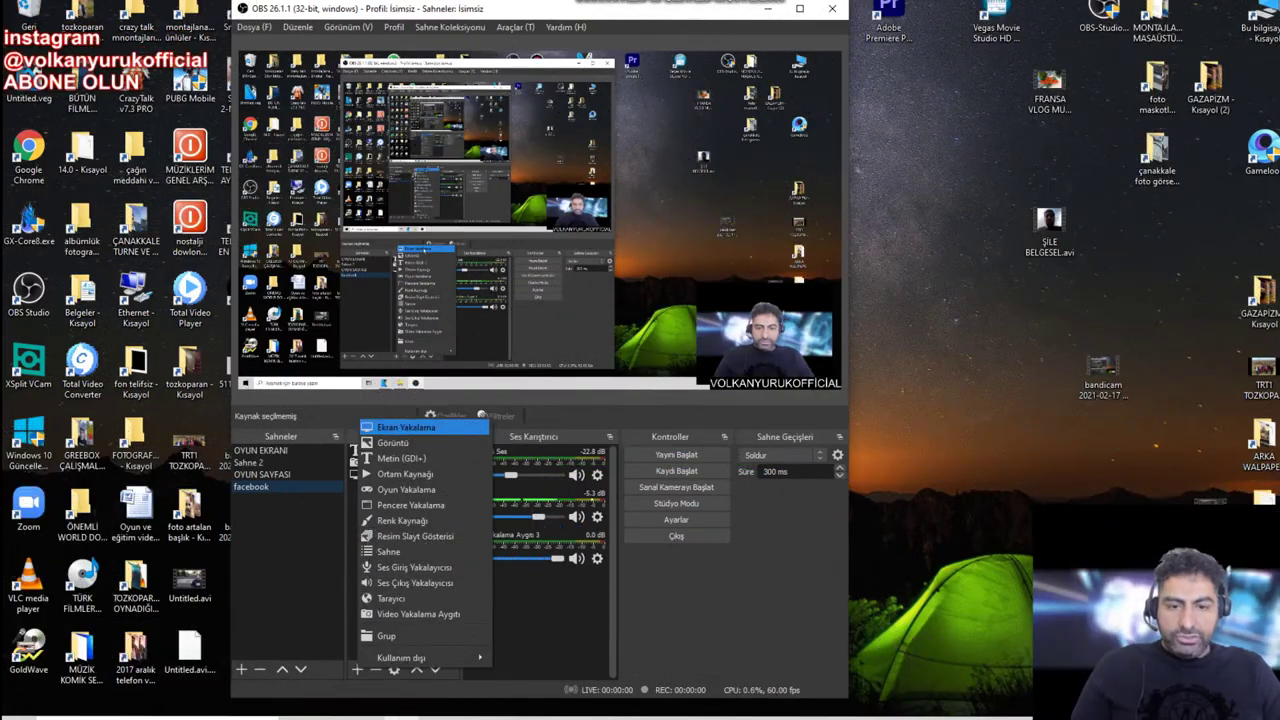
Open the creation dialog for a new Ekran Yakalama source and dismiss it
click(406, 427)
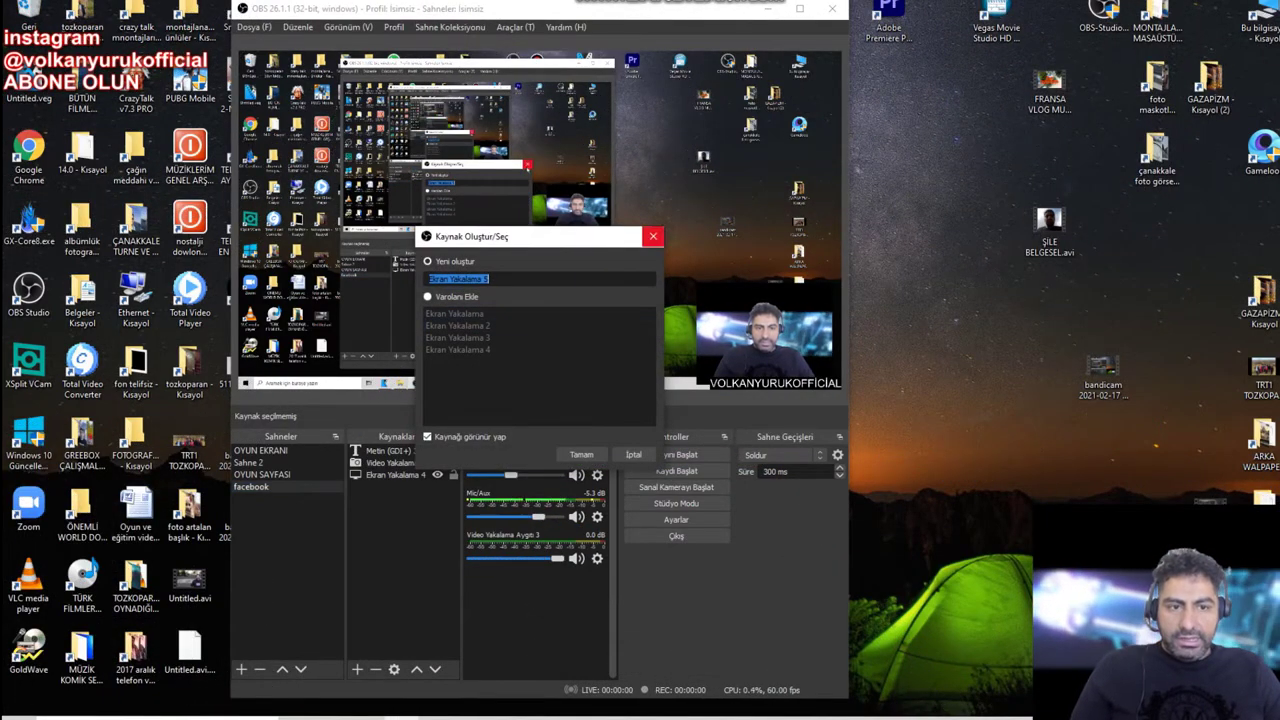
click(651, 237)
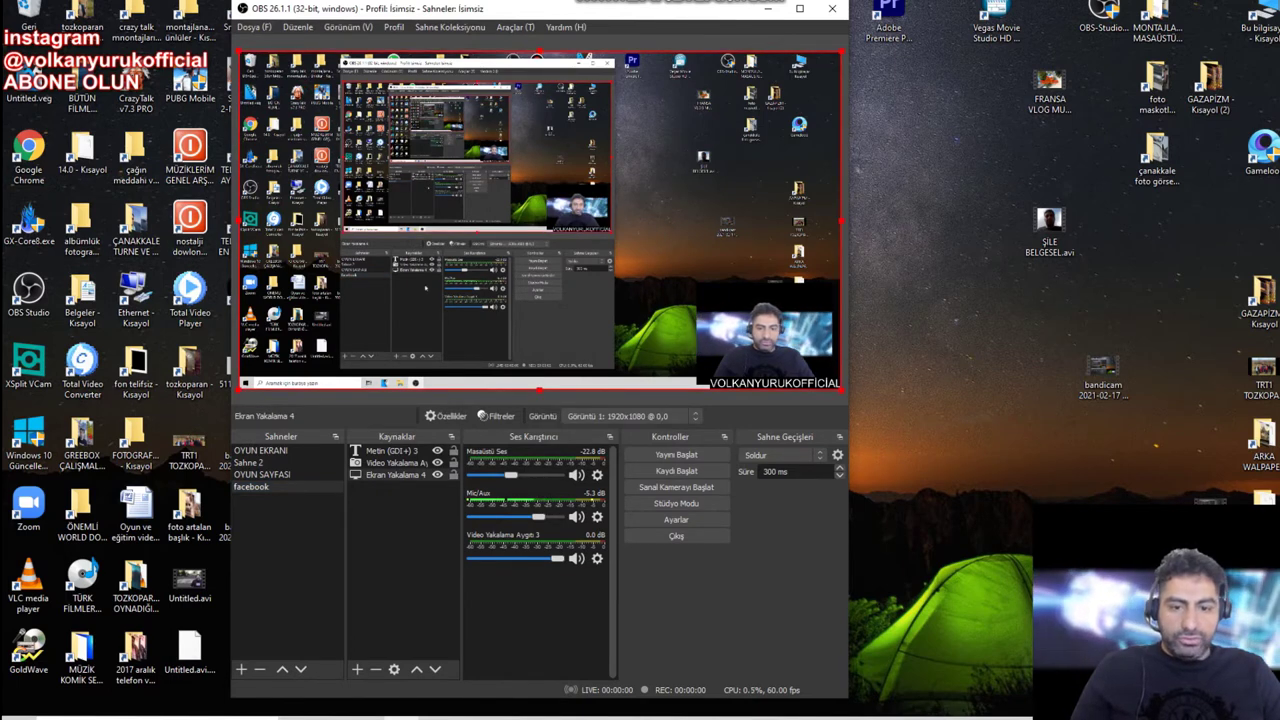
Select the Metin (GDI+) 3 source, check the text source type, and shift the text slightly left along the preview's lower edge
click(381, 451)
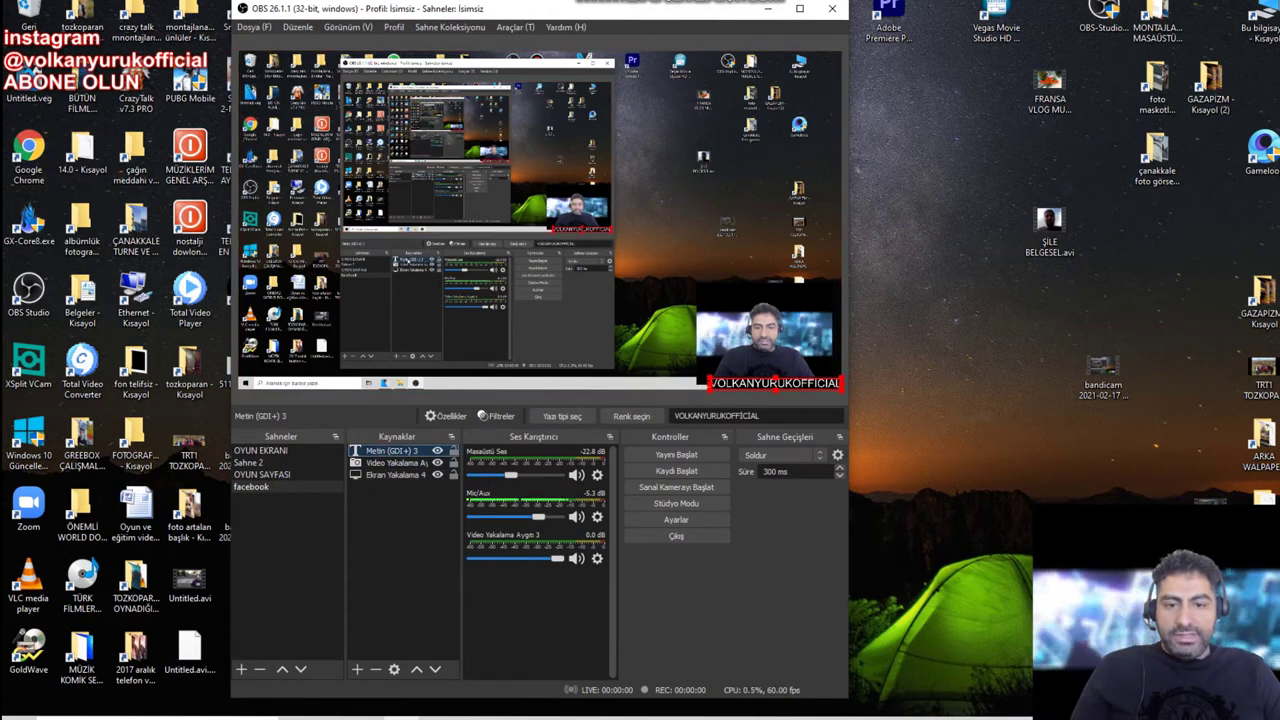
click(357, 669)
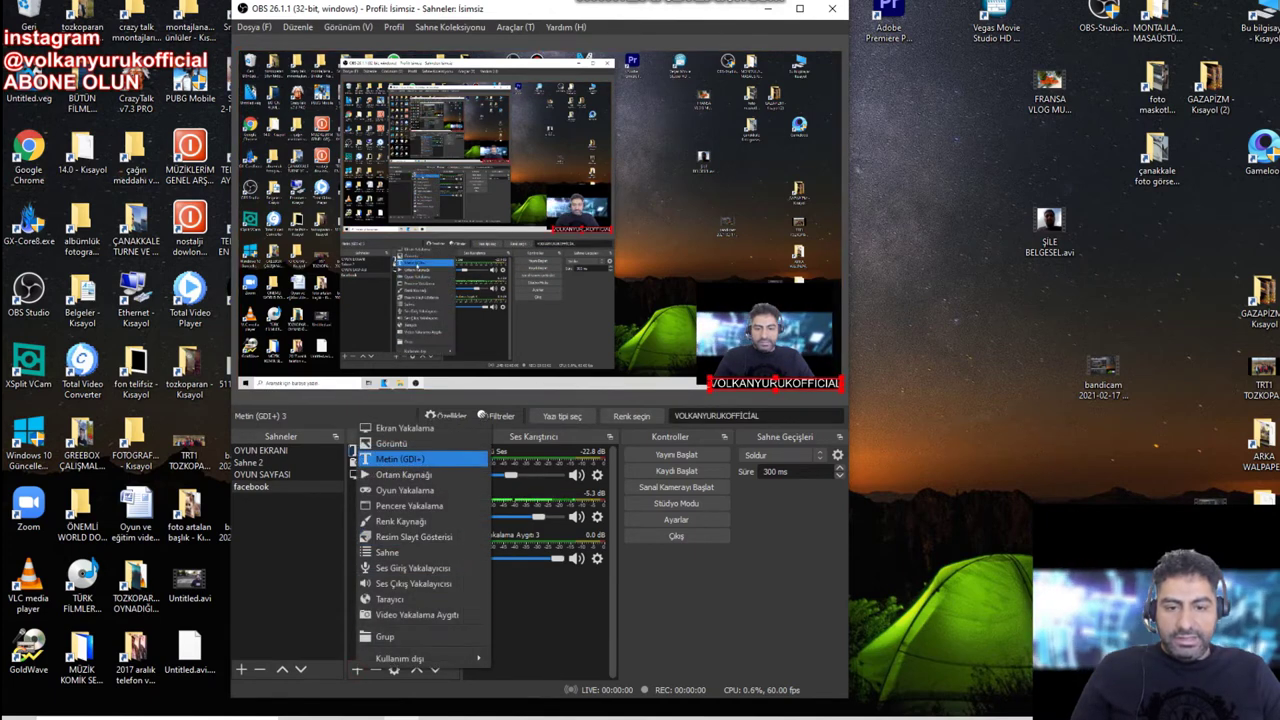
click(550, 605)
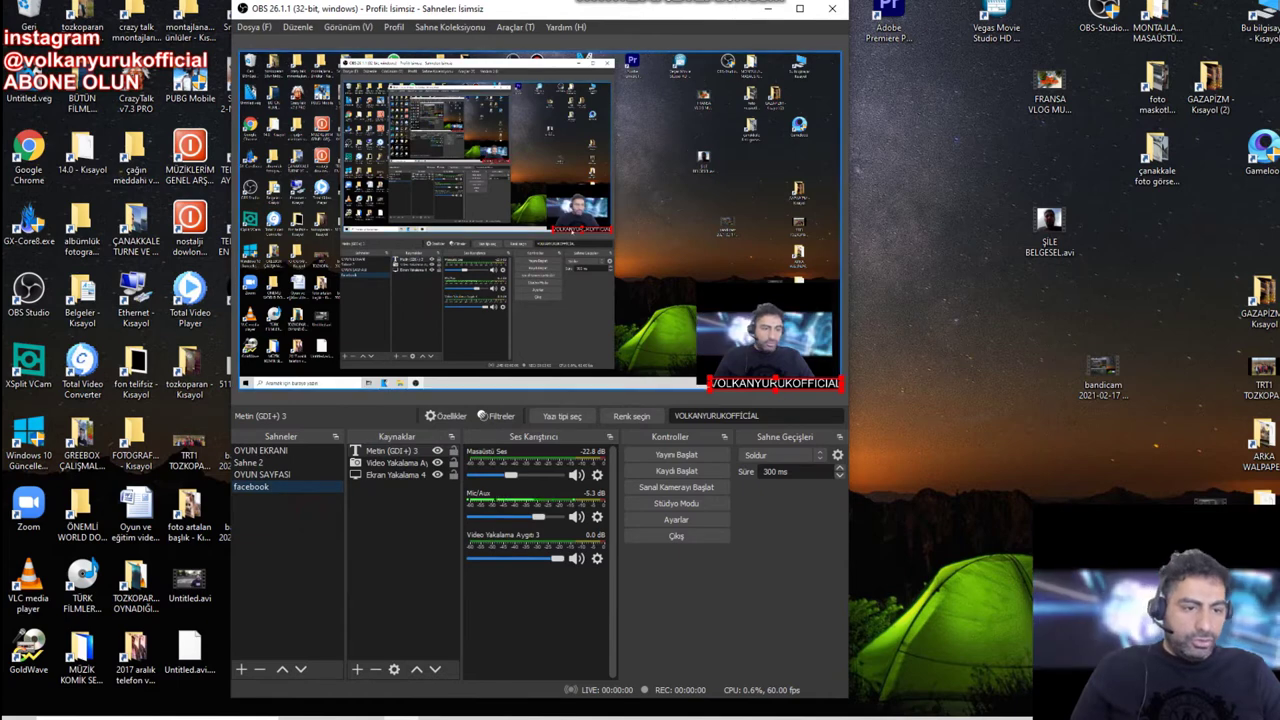
mouse_move(751, 382)
mouse_down()
mouse_move(713, 380)
mouse_move(714, 364)
mouse_move(754, 382)
mouse_move(741, 359)
mouse_move(455, 216)
mouse_move(762, 363)
mouse_move(762, 383)
mouse_move(747, 376)
mouse_up()
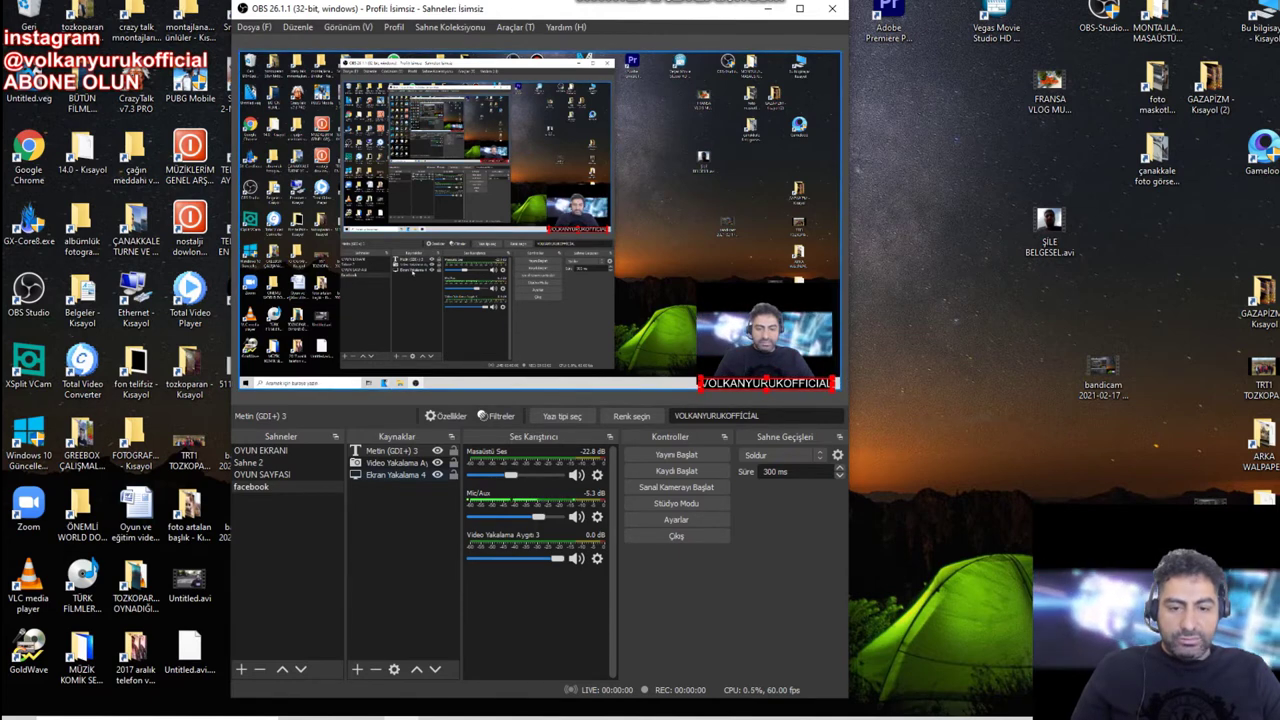
Select the Video Yakalama Aygıtı 3 source and review the available source types, dismissing the Oyun Yakalama creation dialog
click(401, 464)
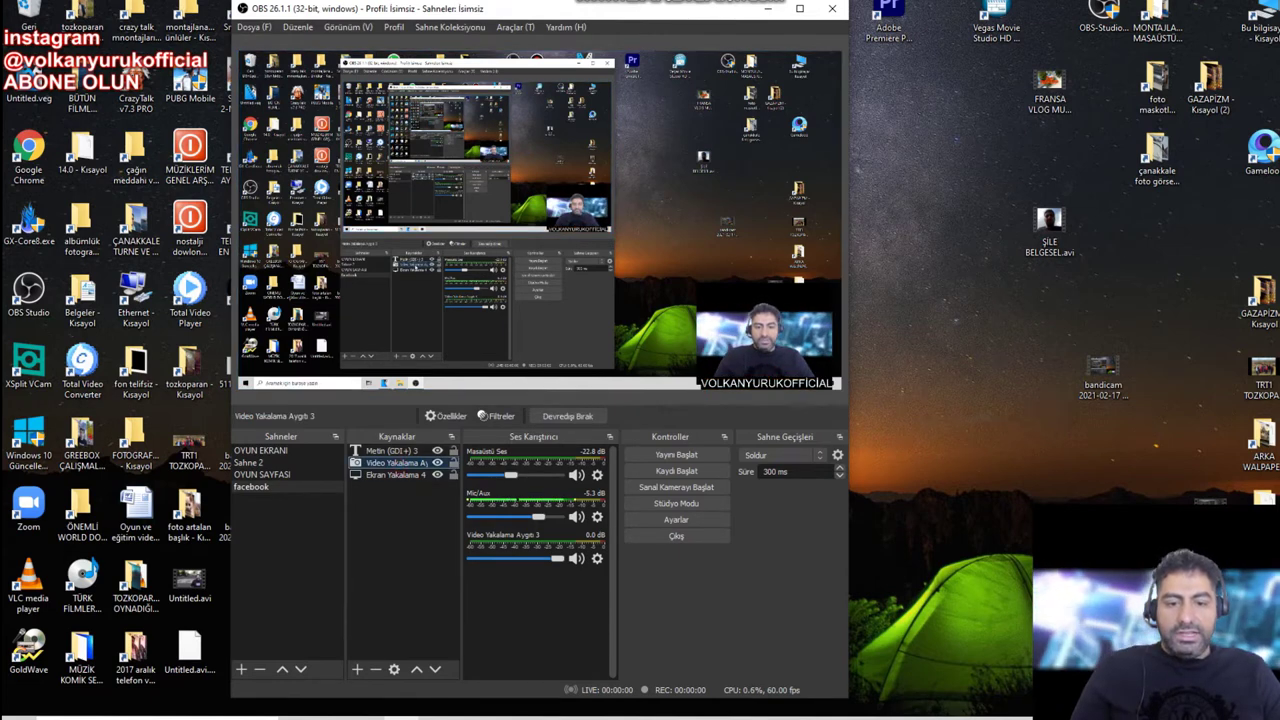
click(357, 669)
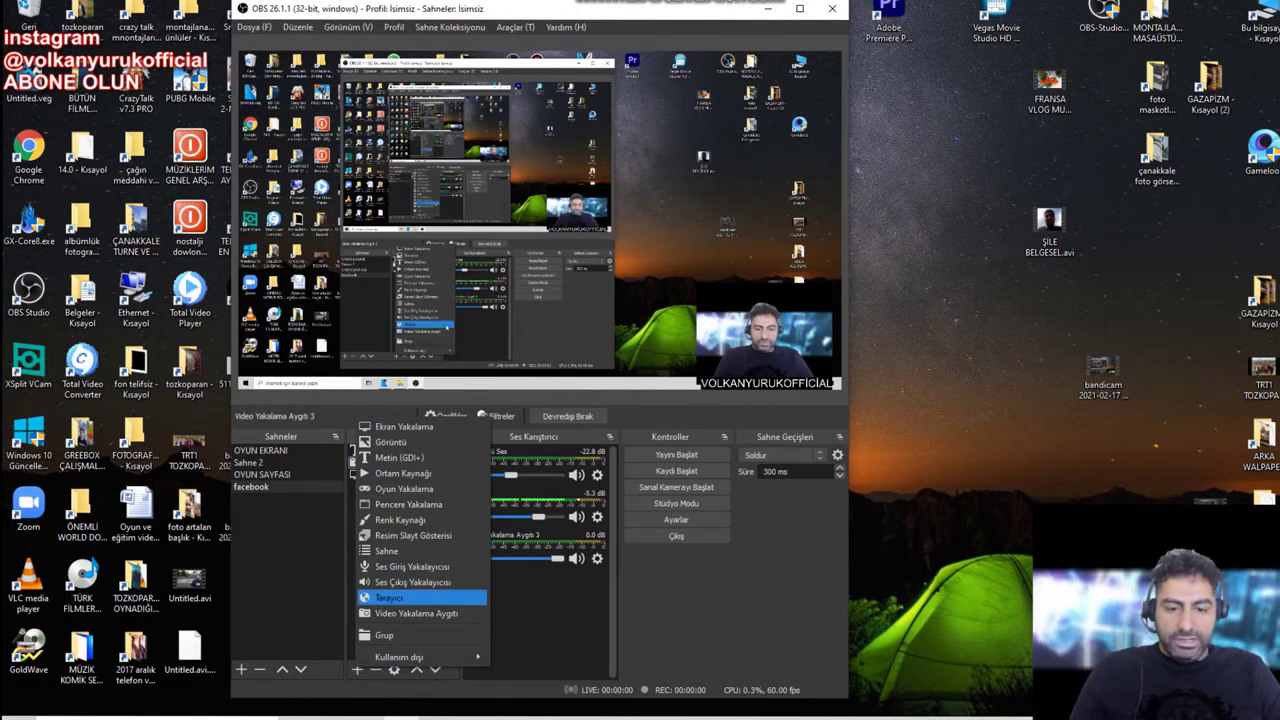
click(508, 611)
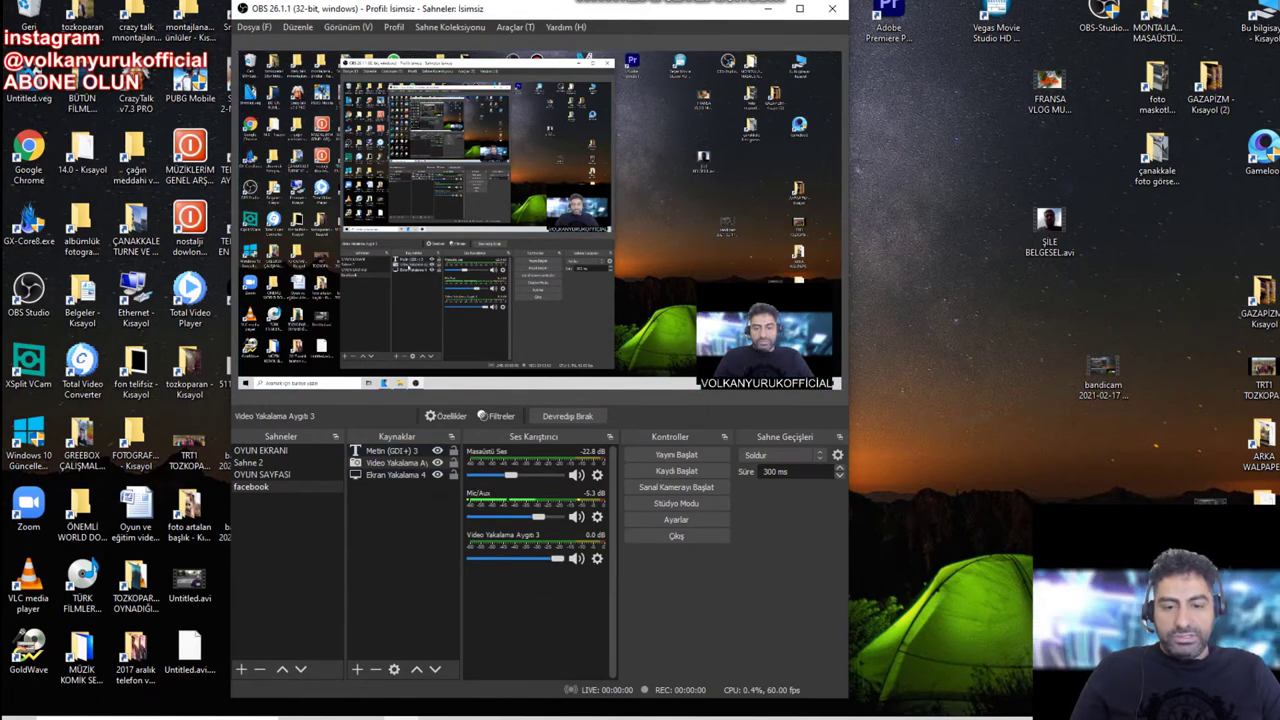
click(357, 669)
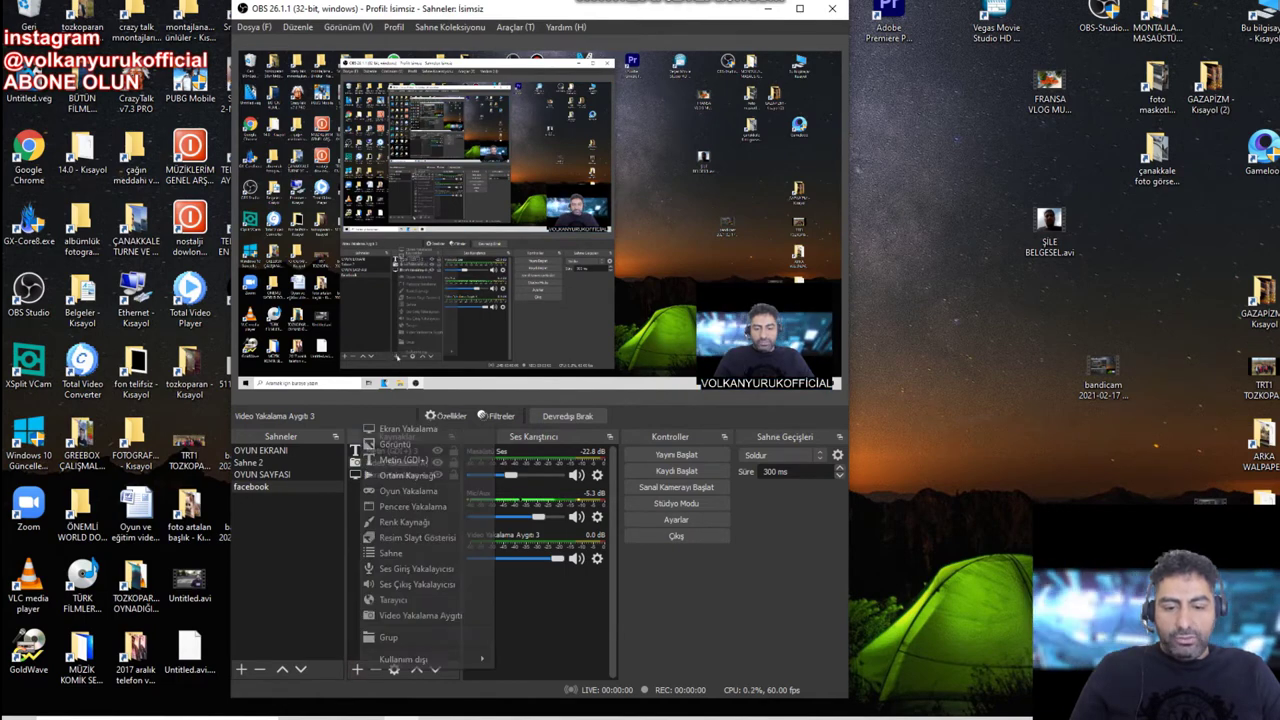
click(433, 491)
click(653, 236)
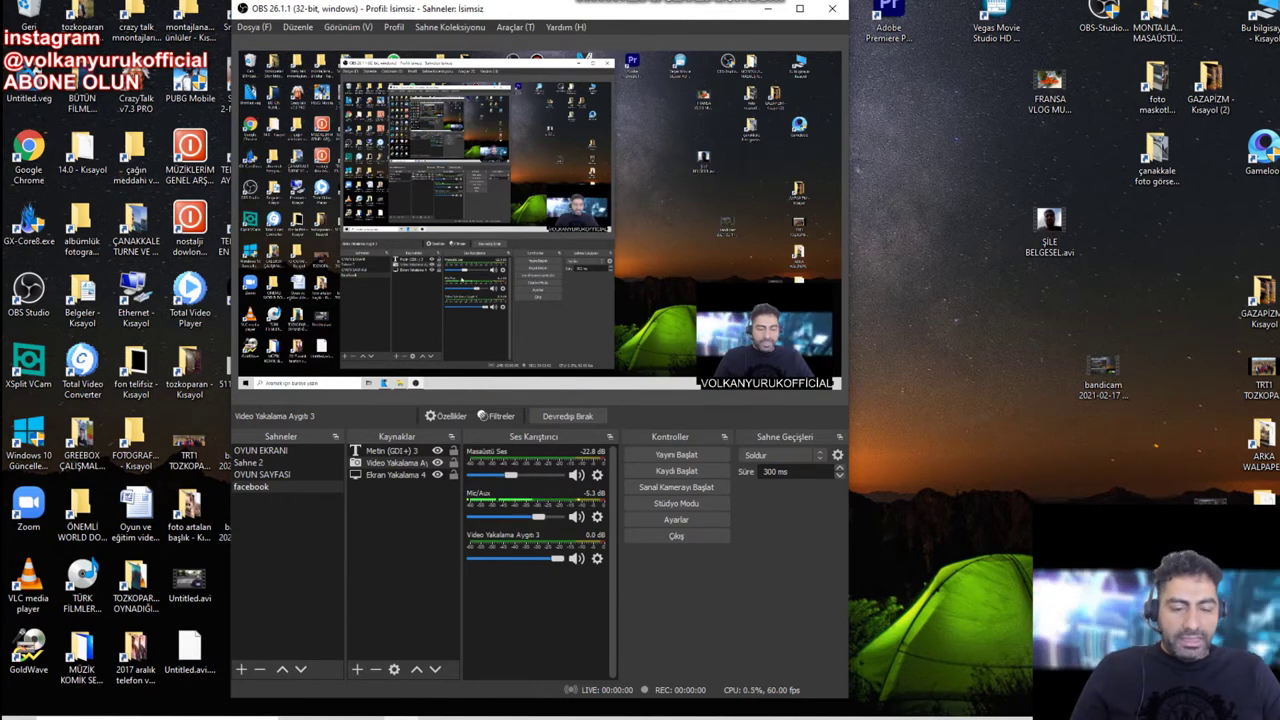
Create a new game capture source named Oyun Yakalama 4 and close its properties without changing any option
click(357, 669)
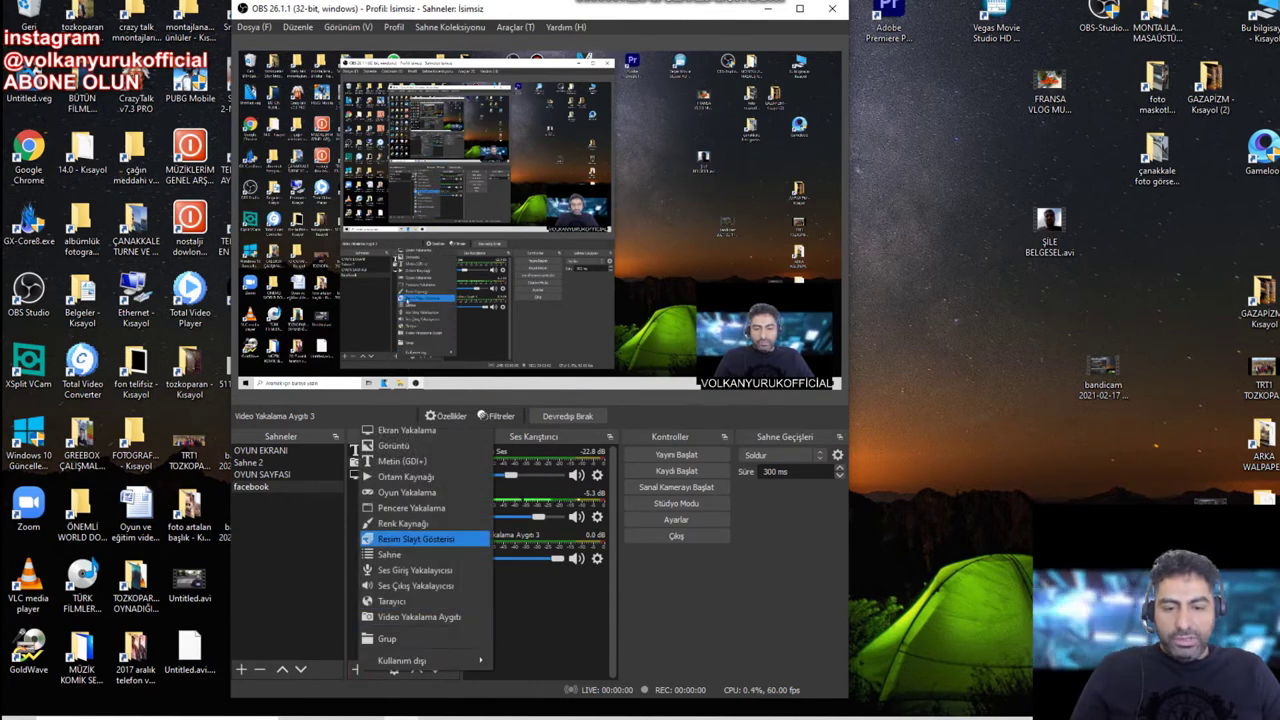
click(420, 505)
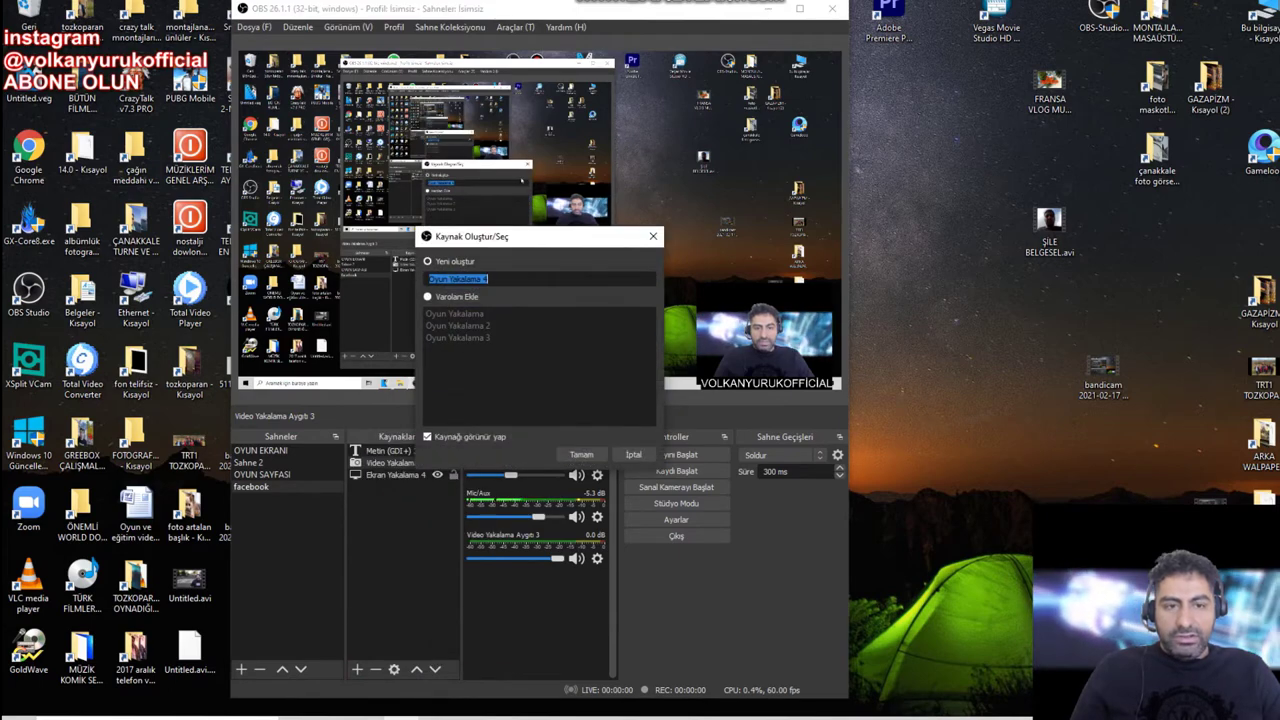
click(581, 454)
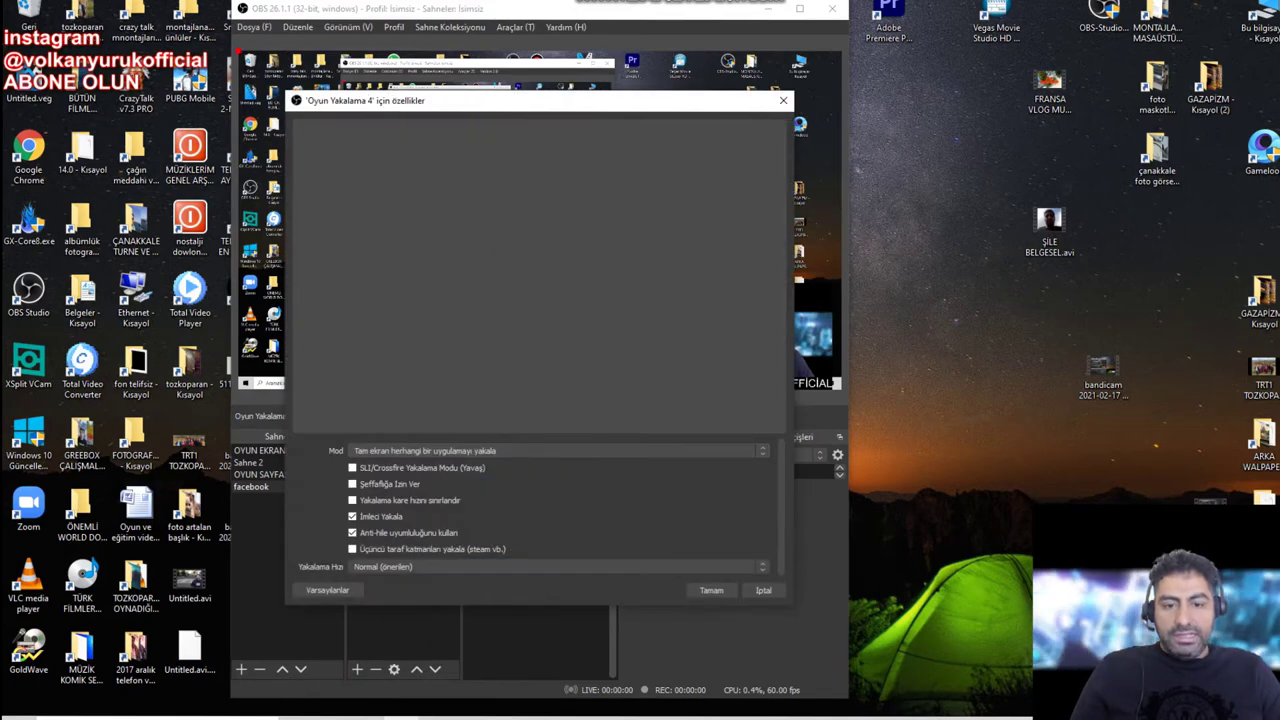
click(783, 100)
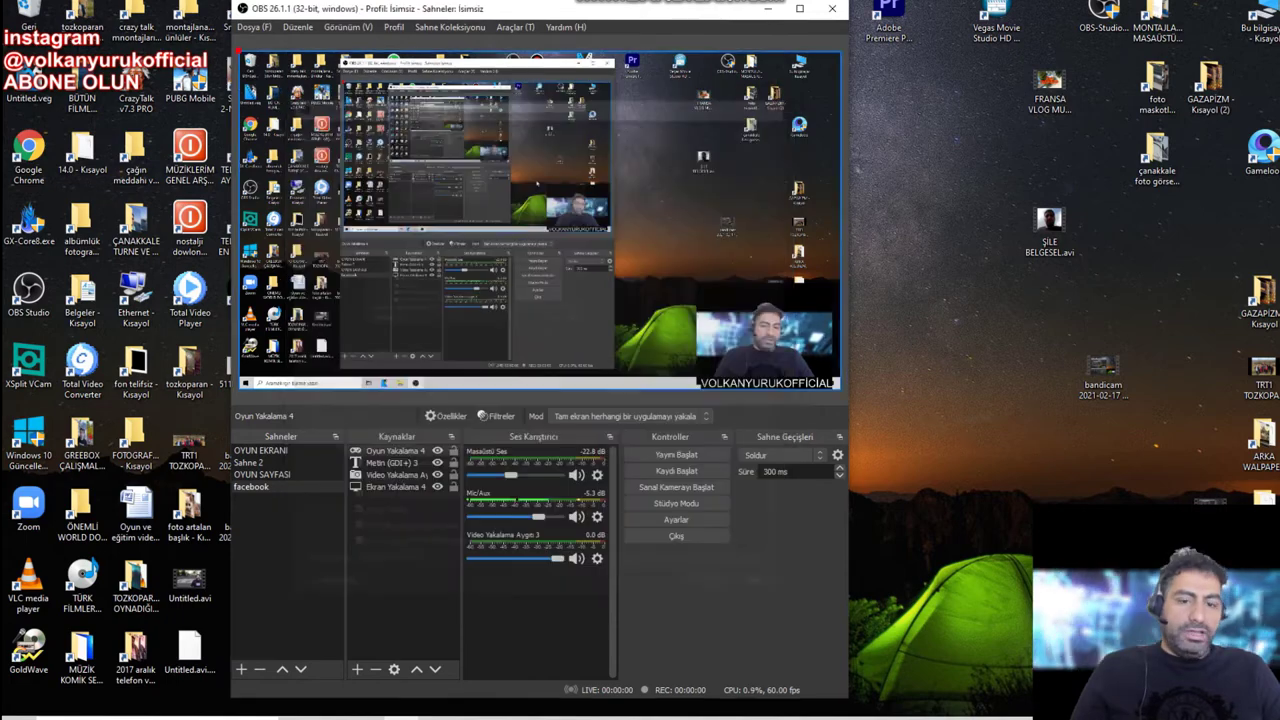
Delete the Oyun Yakalama 4 source from the facebook scene
click(404, 451)
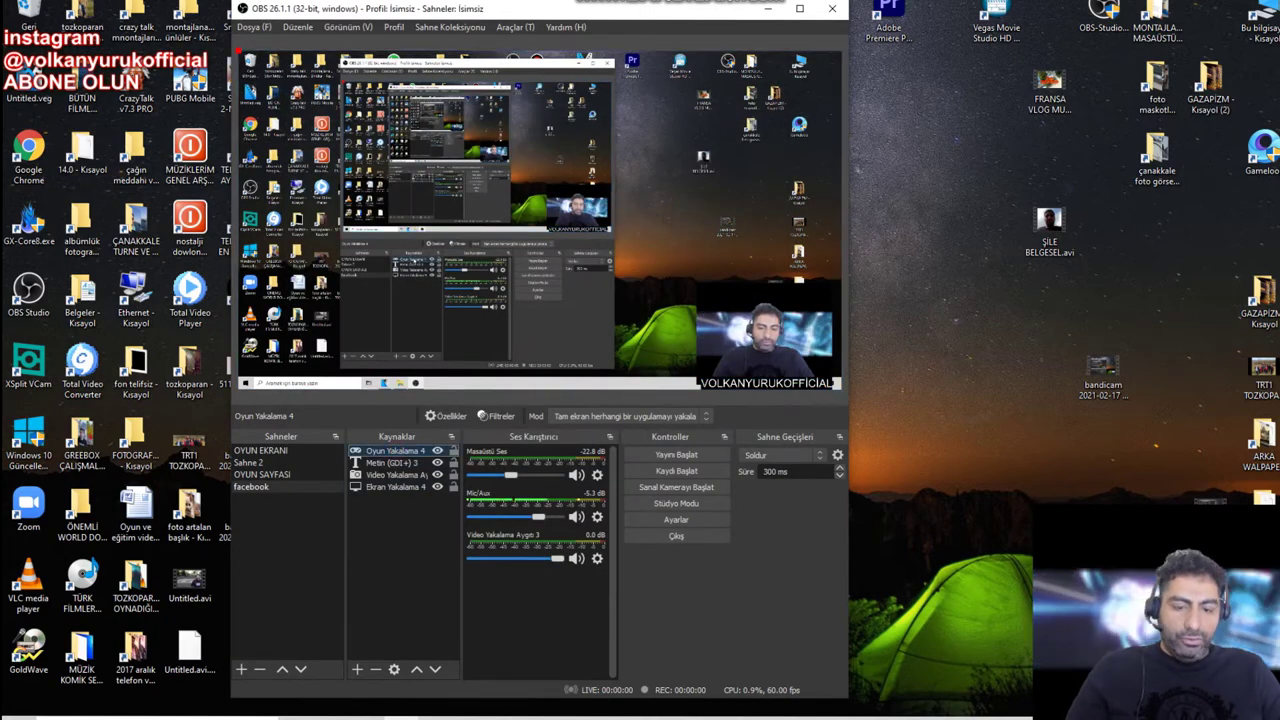
key(Delete)
key(Return)
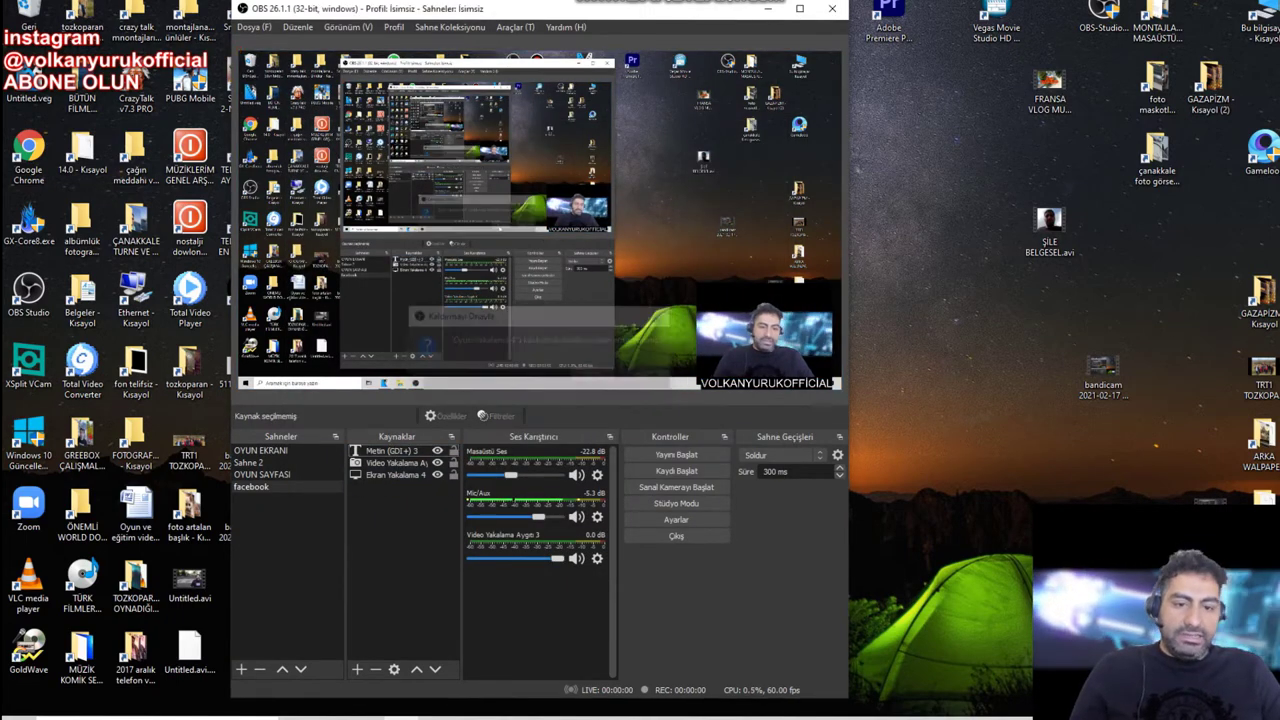
right_click(370, 515)
click(357, 669)
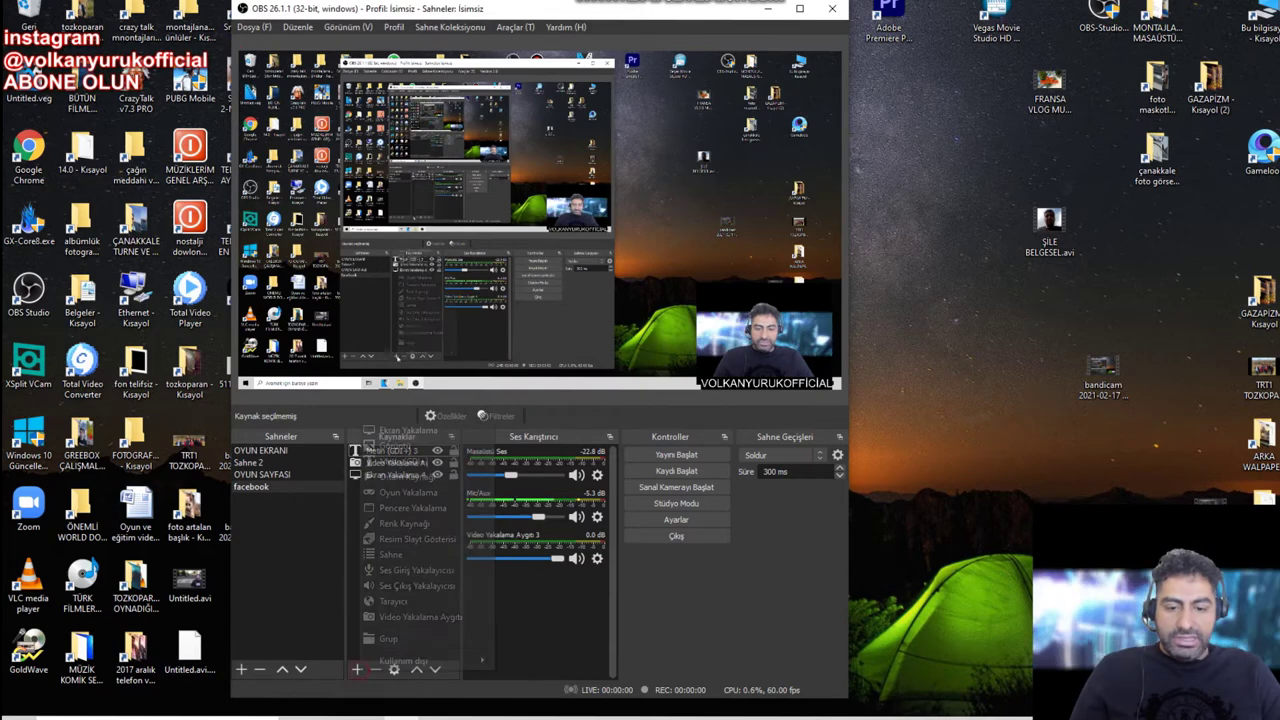
click(300, 570)
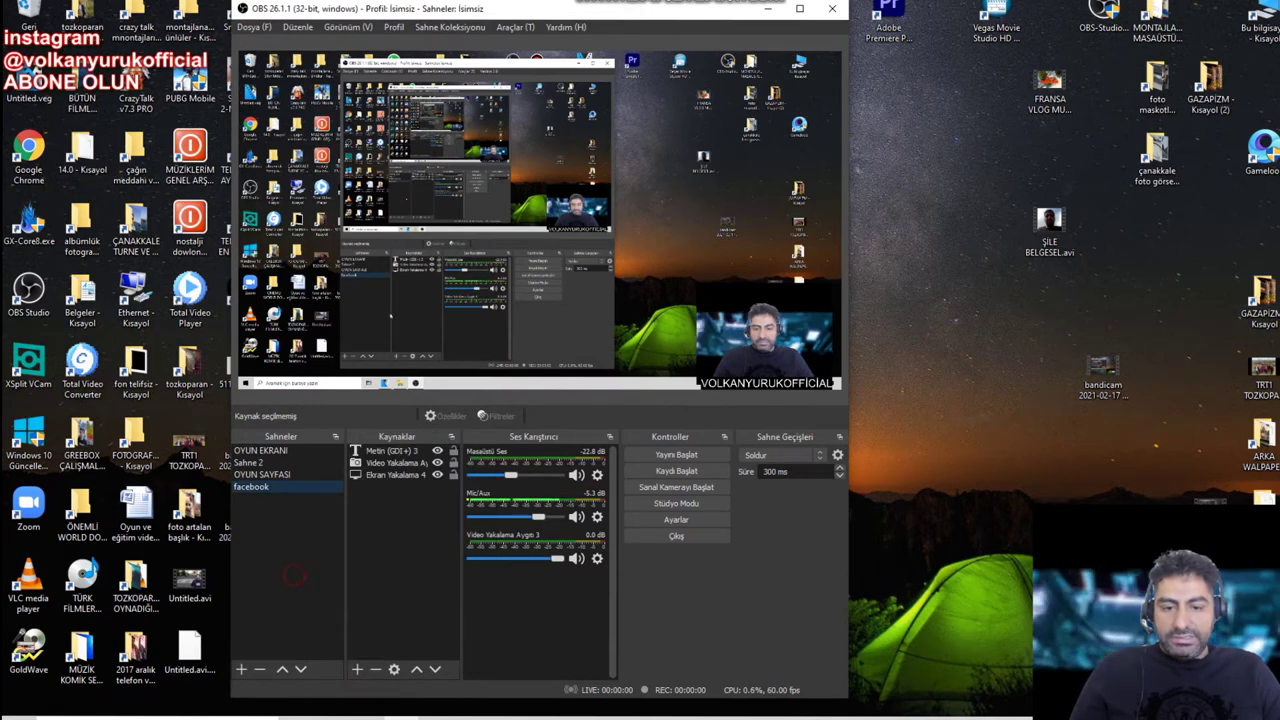
click(408, 549)
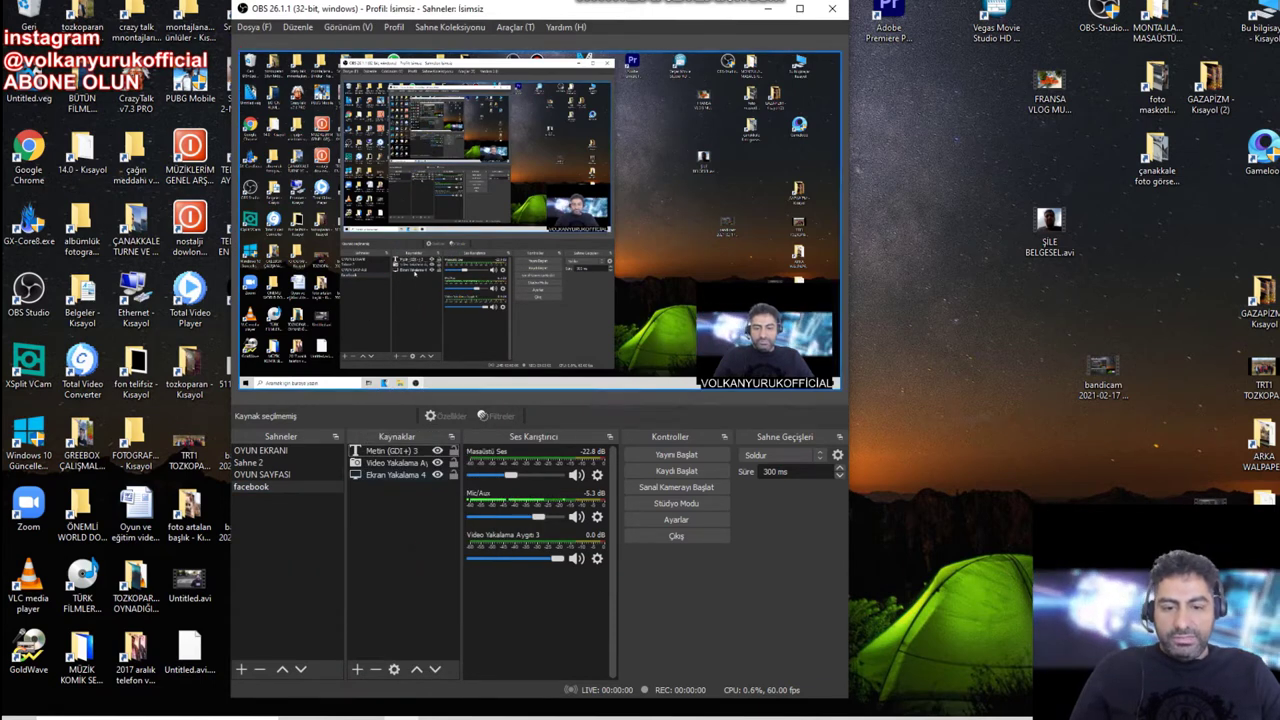
Select the Ekran Yakalama 4 source and review the source types on offer, including Video Yakalama Aygıtı
click(399, 476)
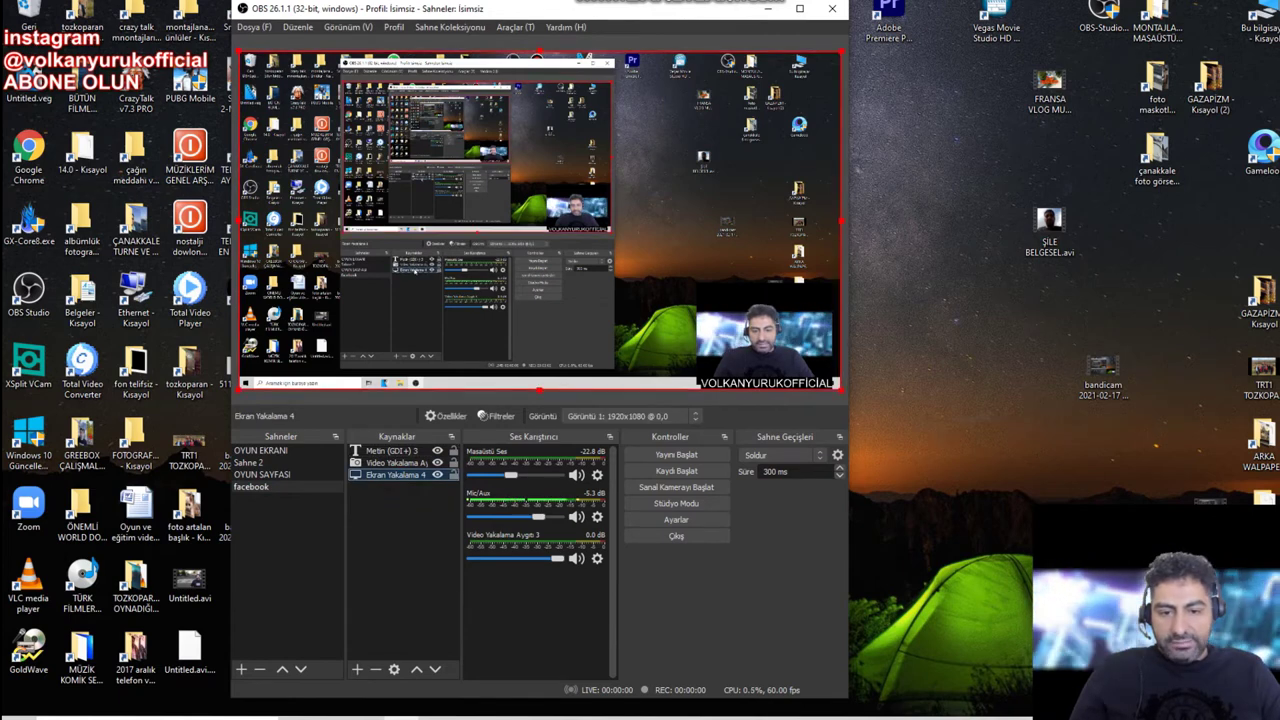
click(357, 669)
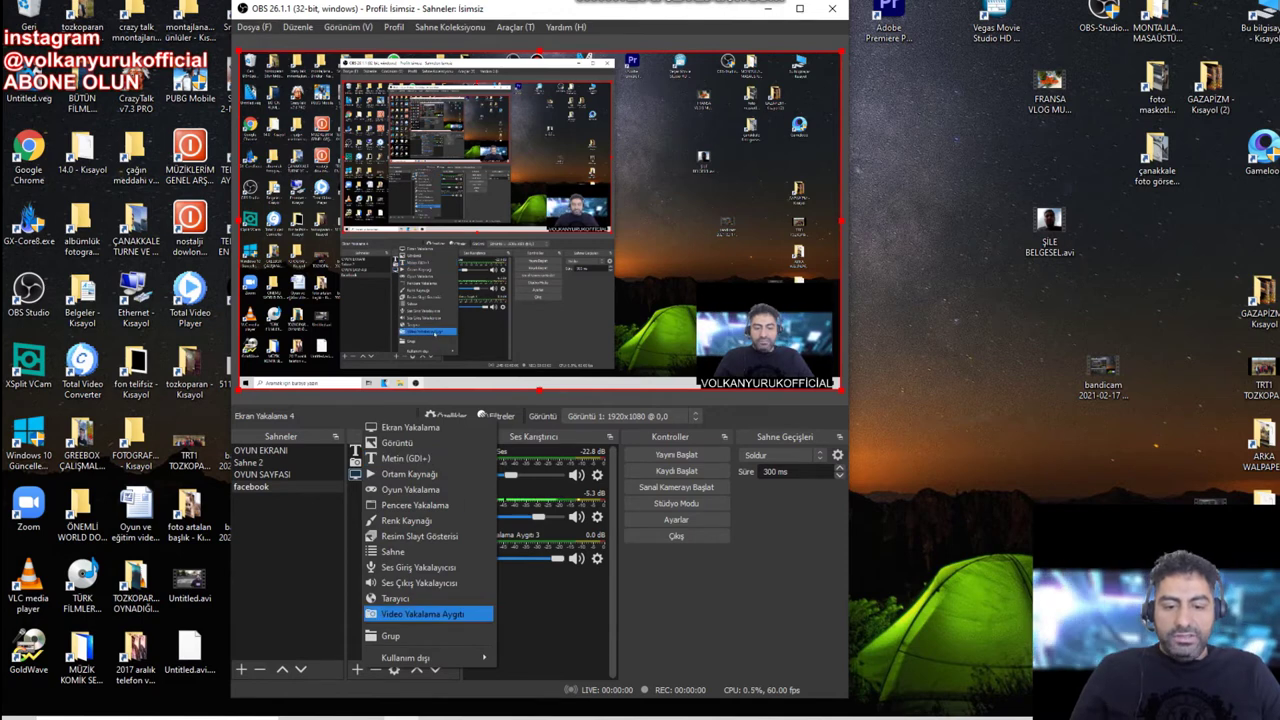
click(535, 605)
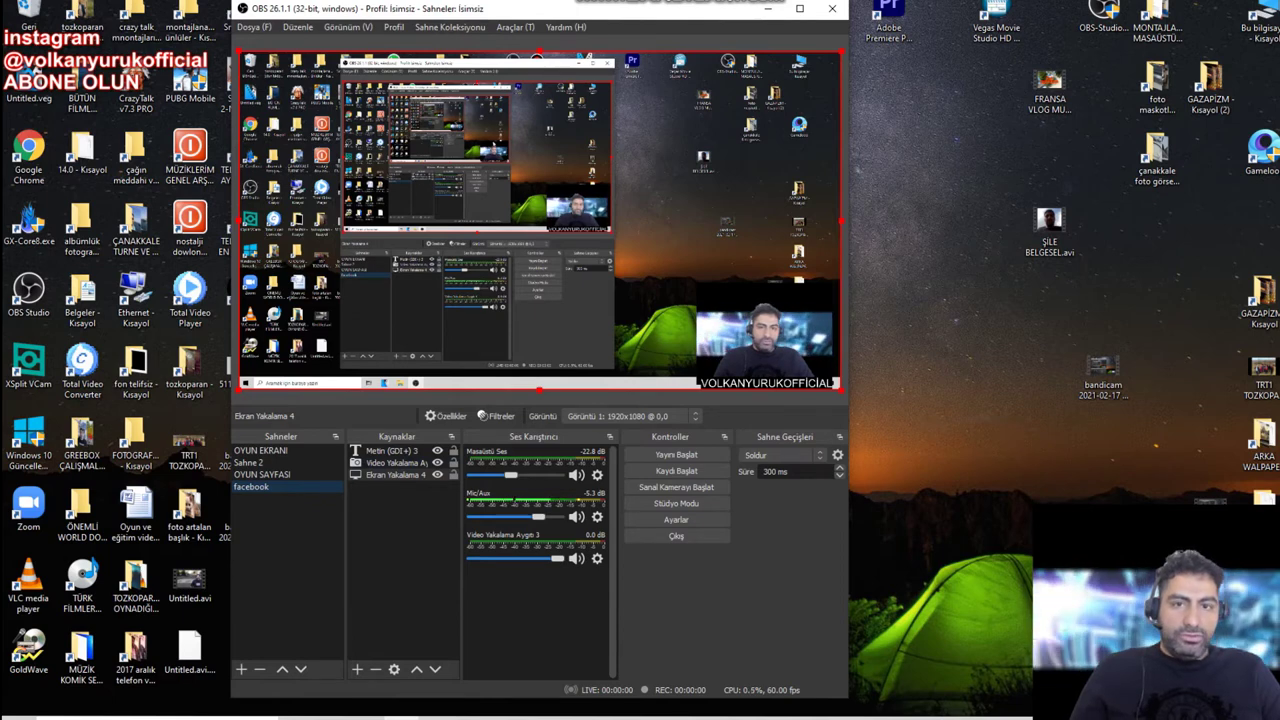
Select the text, display capture and camera sources in turn on the preview, and nudge the text beneath the camera image
click(774, 384)
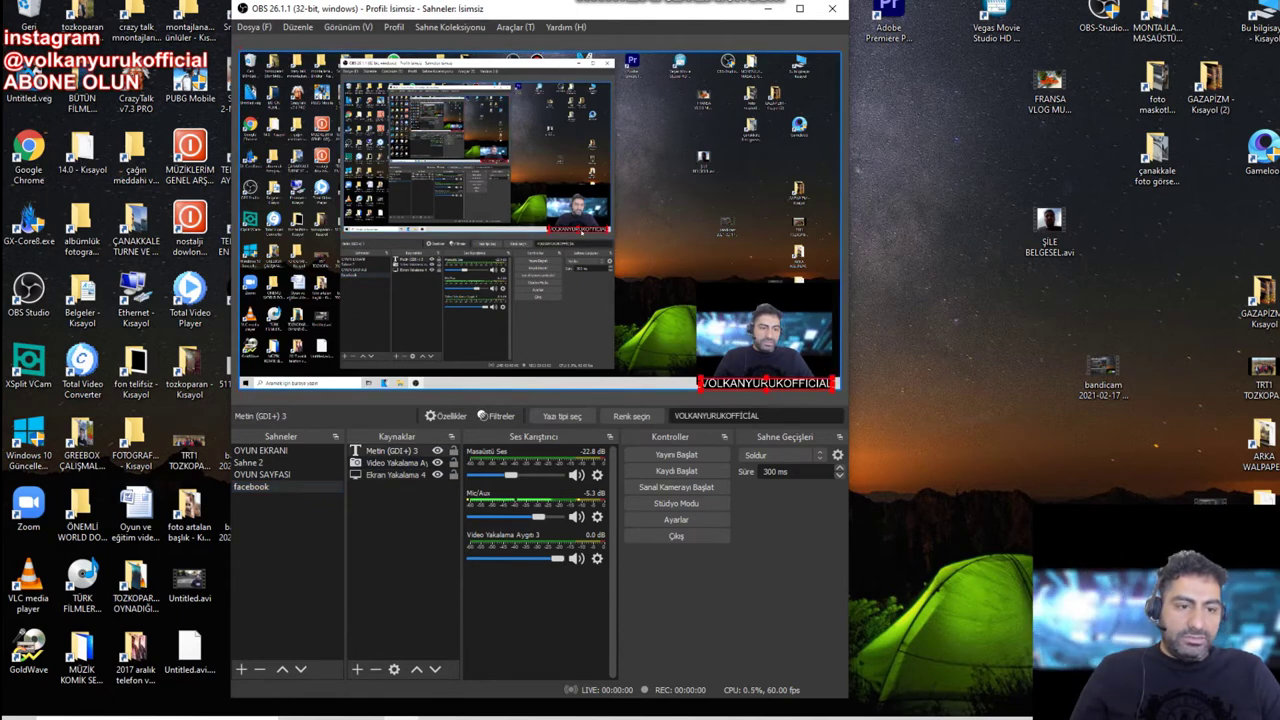
click(403, 242)
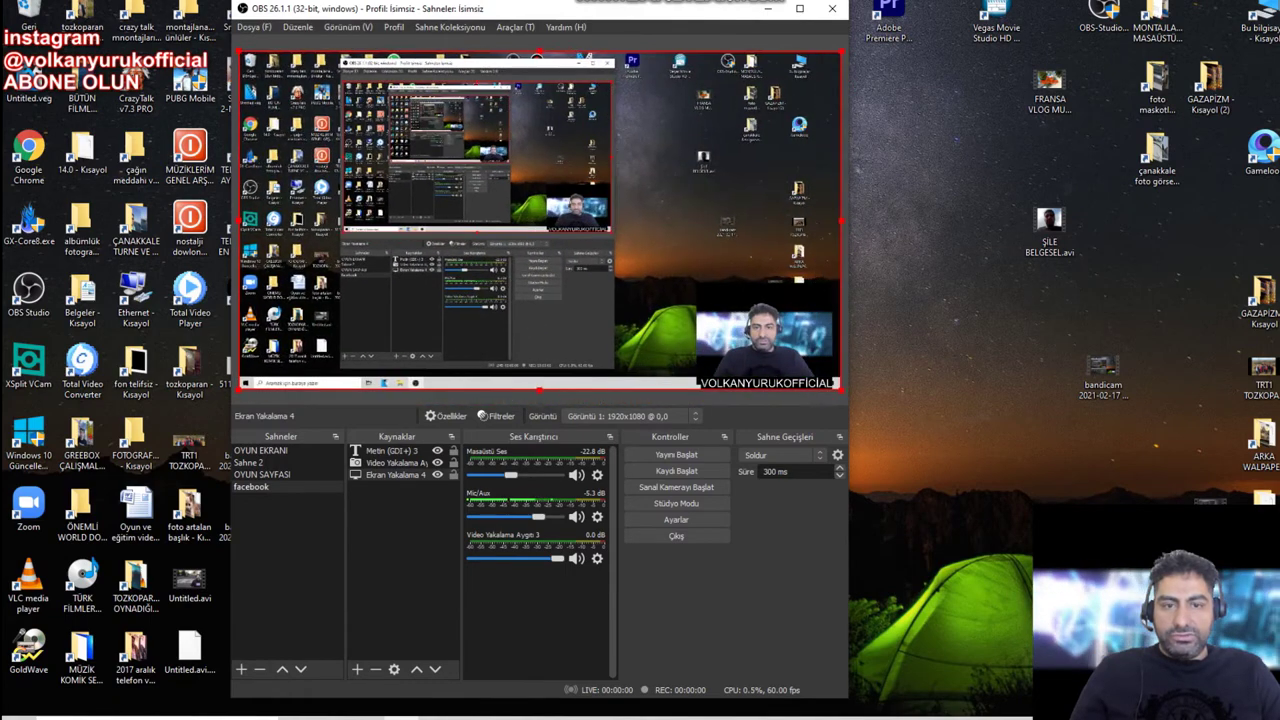
click(768, 384)
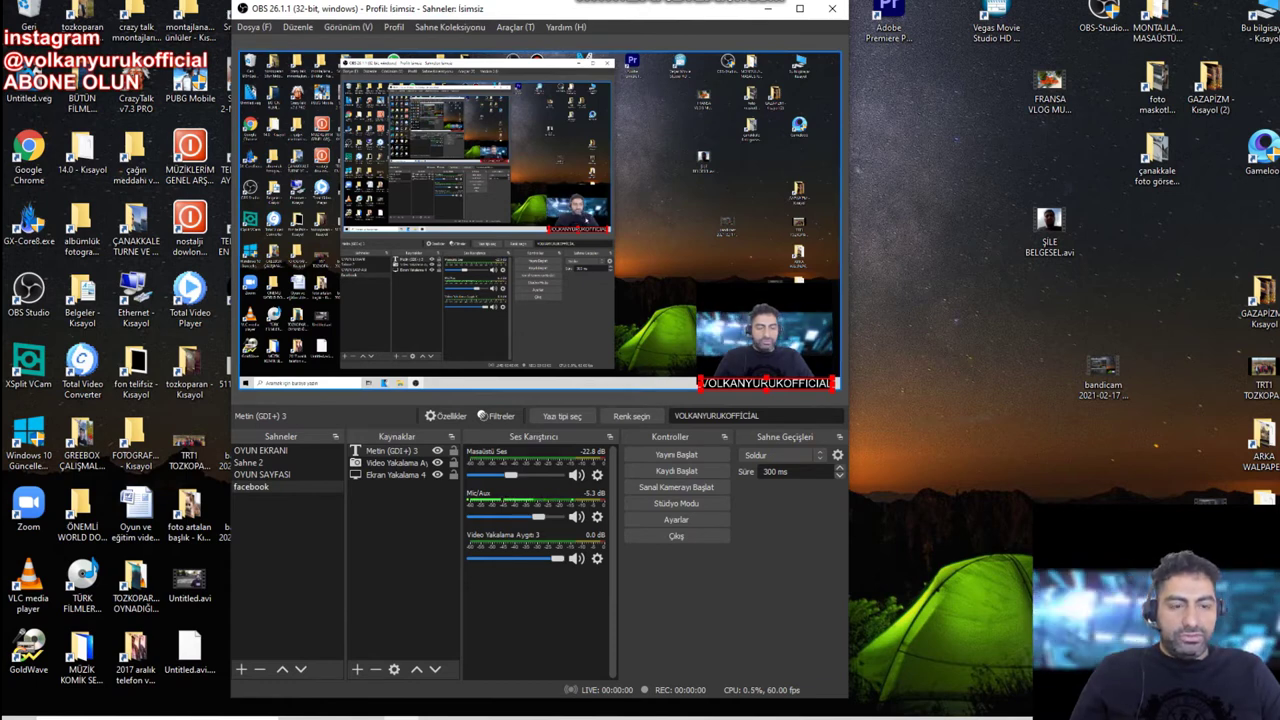
click(765, 338)
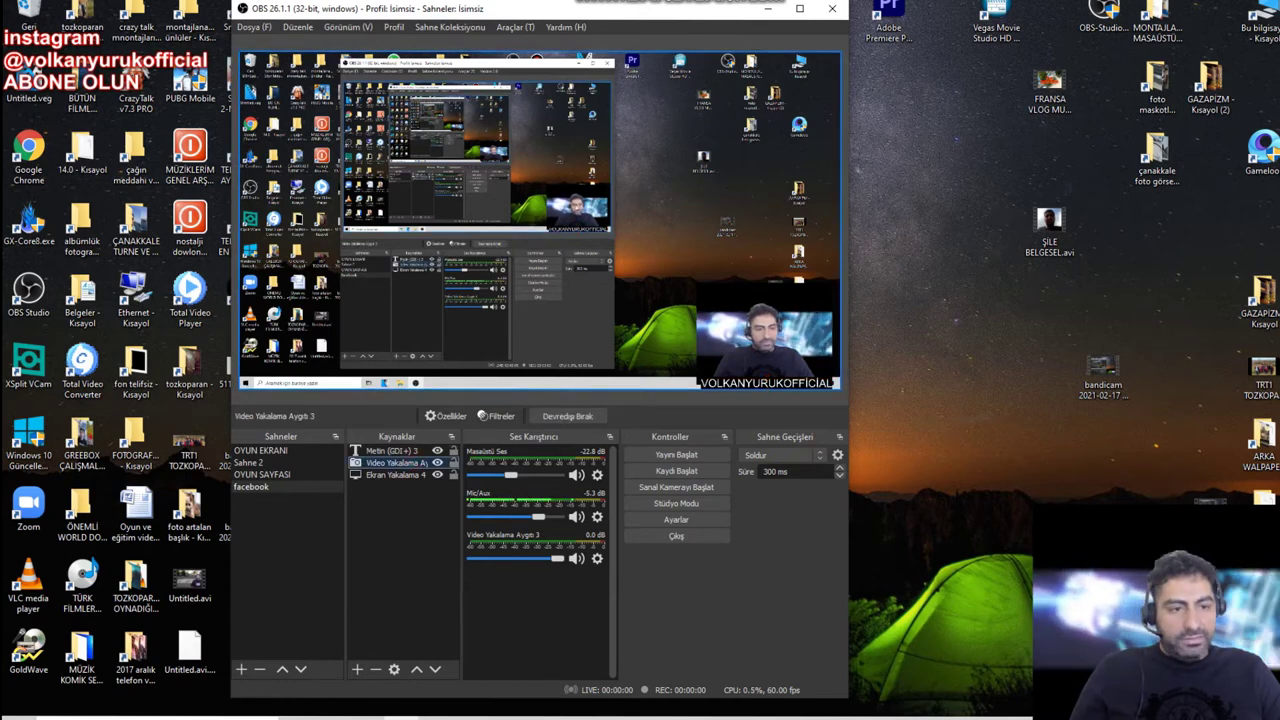
click(650, 255)
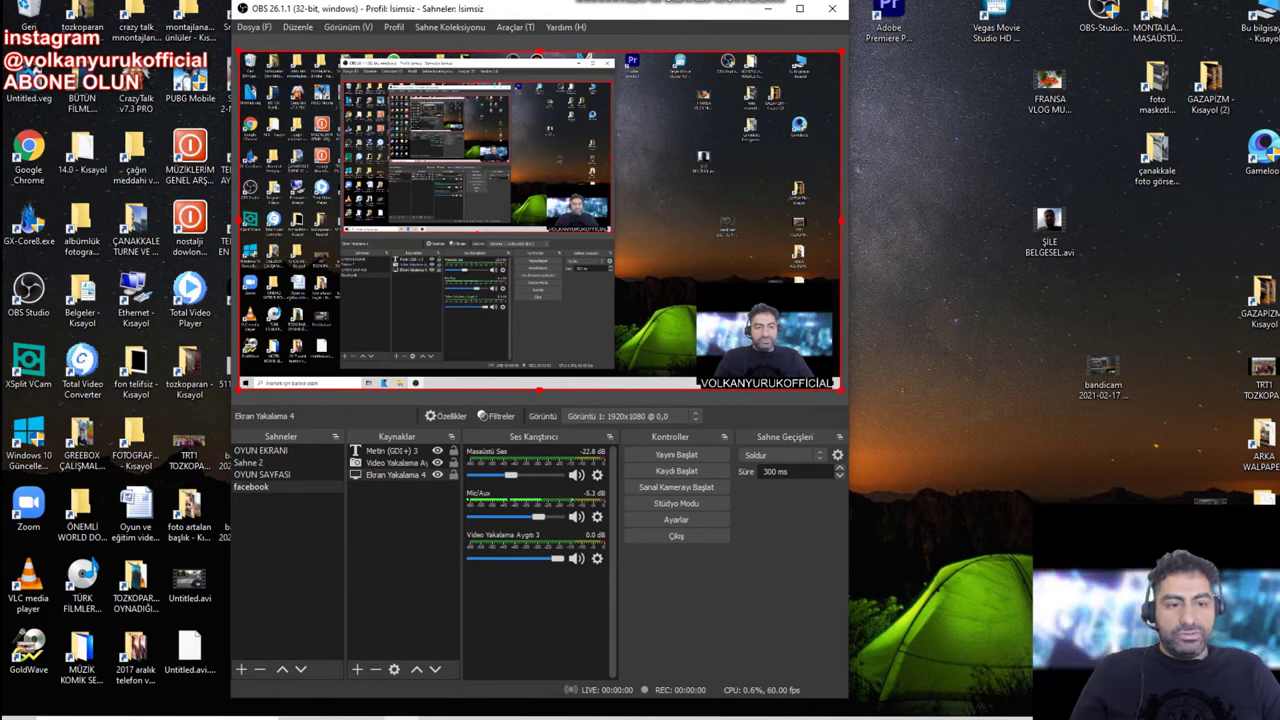
mouse_move(765, 383)
mouse_down()
mouse_move(720, 308)
mouse_move(328, 174)
mouse_move(298, 66)
mouse_move(320, 370)
mouse_move(595, 383)
mouse_move(763, 363)
mouse_move(763, 375)
mouse_up()
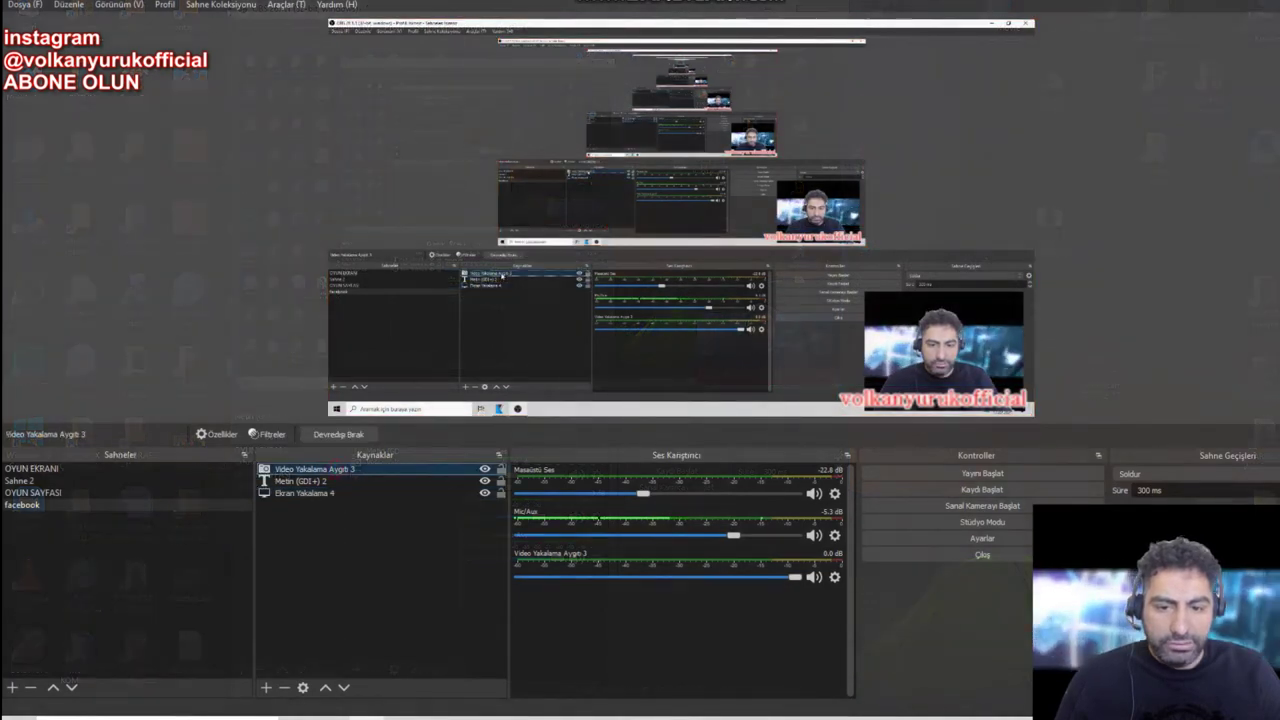
Select the display capture and text sources in turn, and nudge the text beneath the camera image slightly right and down
click(304, 493)
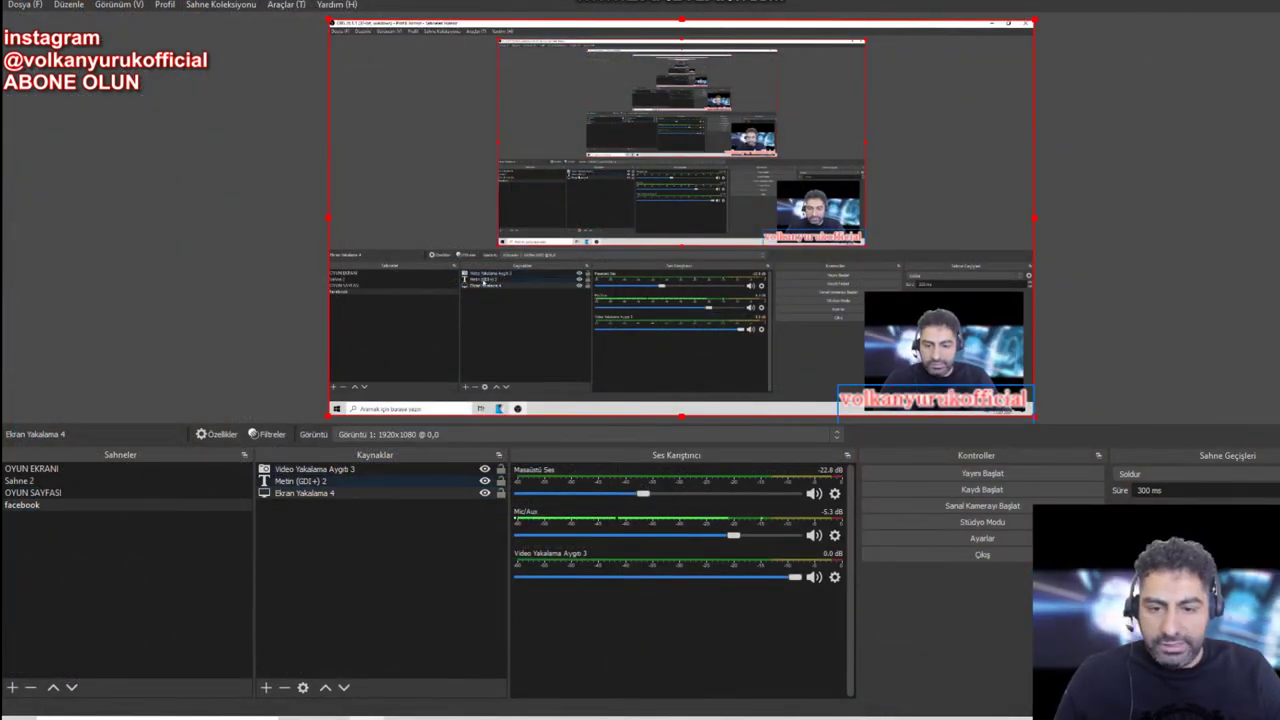
click(308, 482)
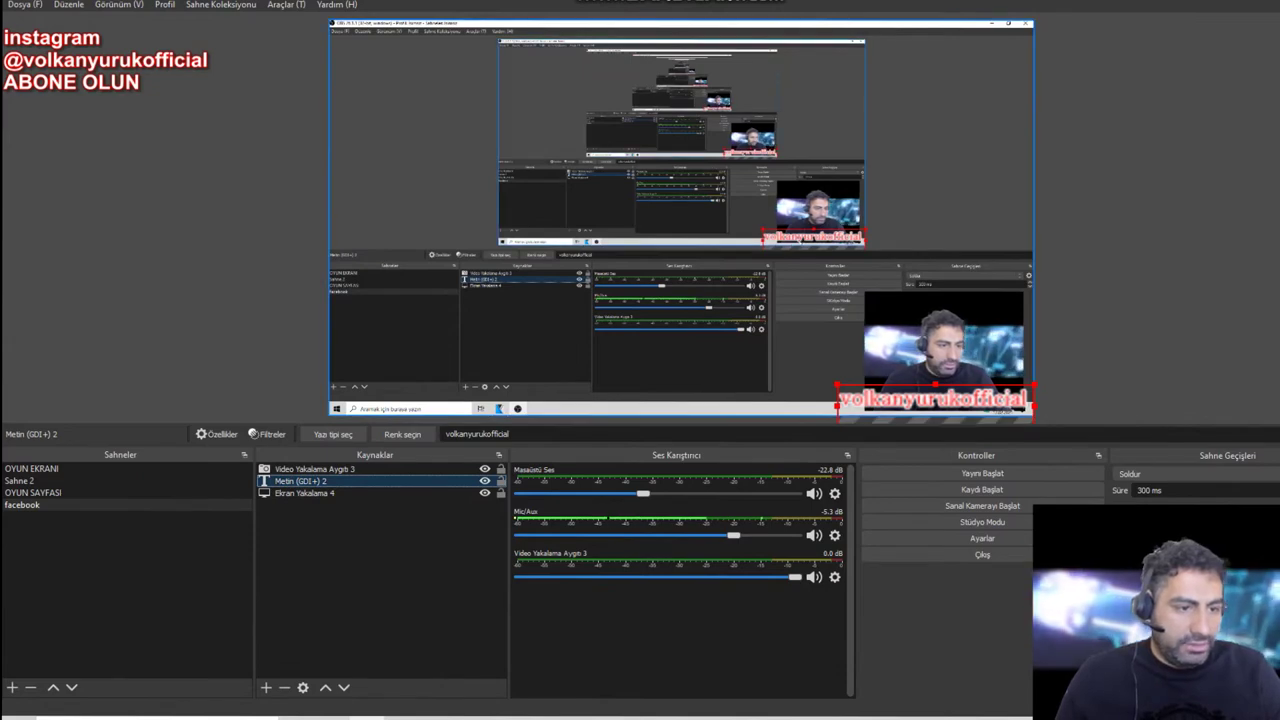
click(533, 121)
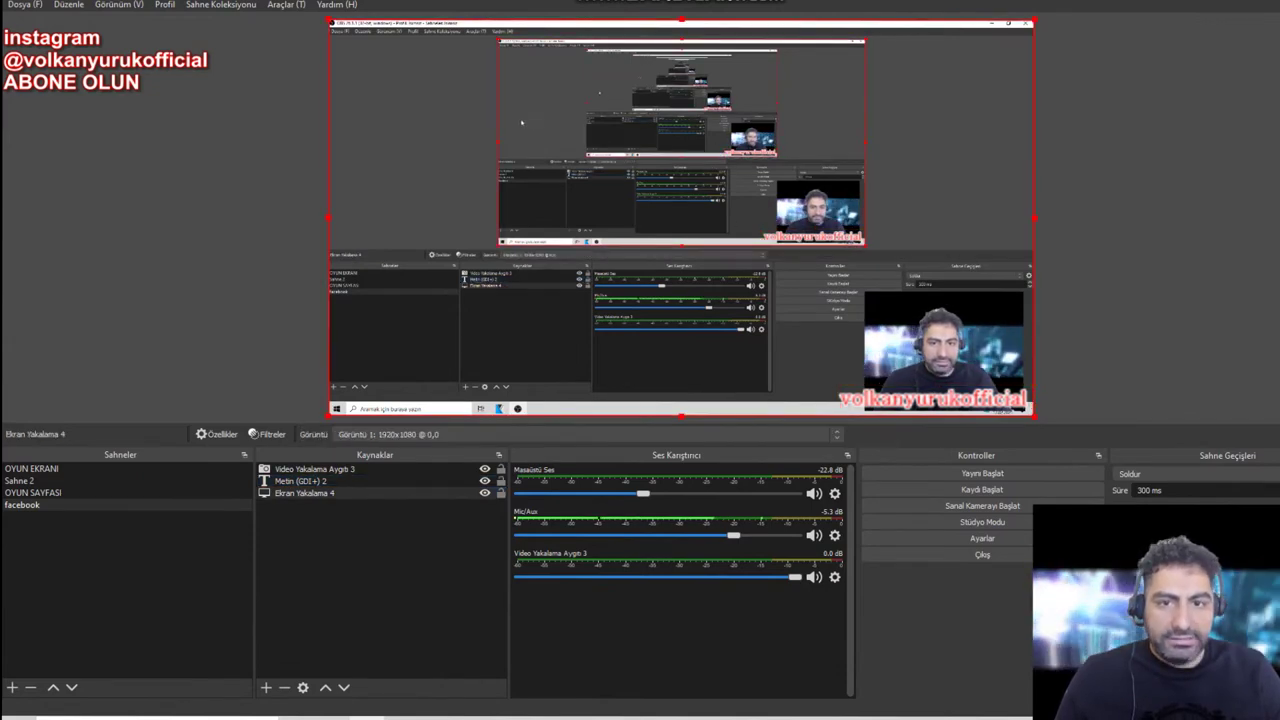
mouse_move(530, 113)
mouse_down()
mouse_move(763, 136)
mouse_move(505, 125)
mouse_move(671, 130)
mouse_move(533, 114)
mouse_up()
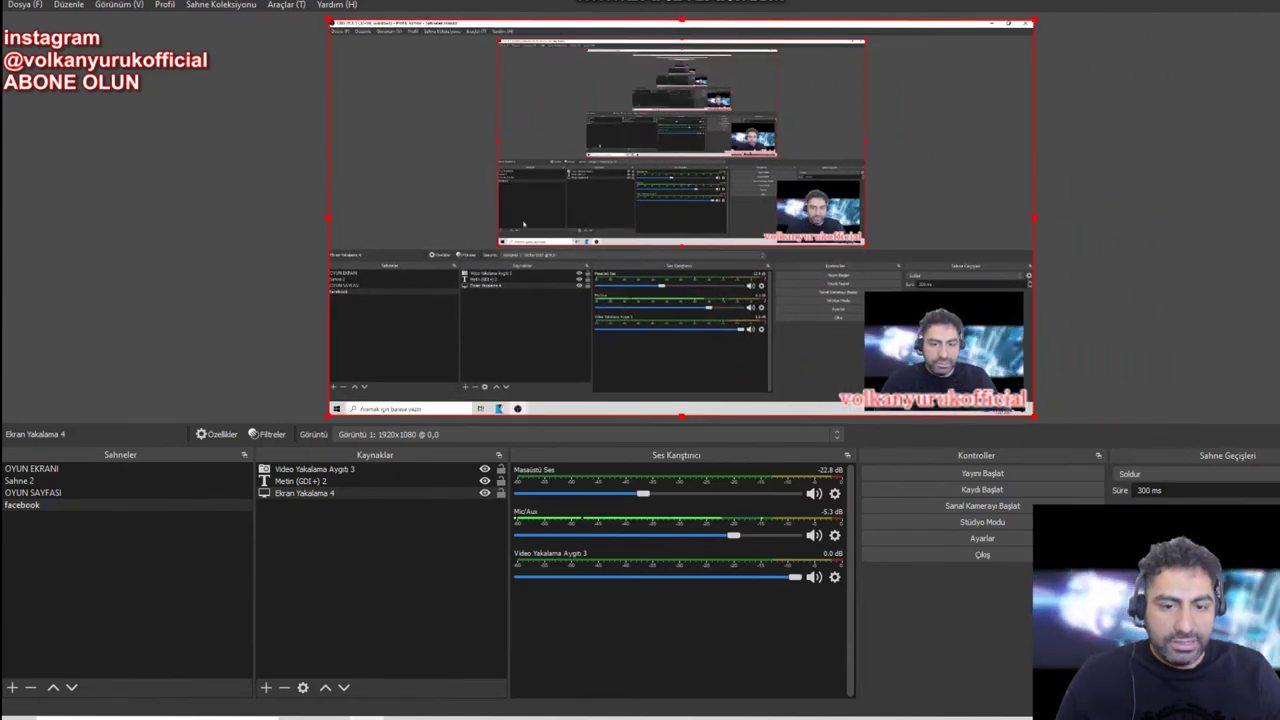
mouse_move(934, 399)
mouse_down()
mouse_move(692, 345)
mouse_move(486, 126)
mouse_move(460, 71)
mouse_move(930, 57)
mouse_move(957, 389)
mouse_move(945, 407)
mouse_up()
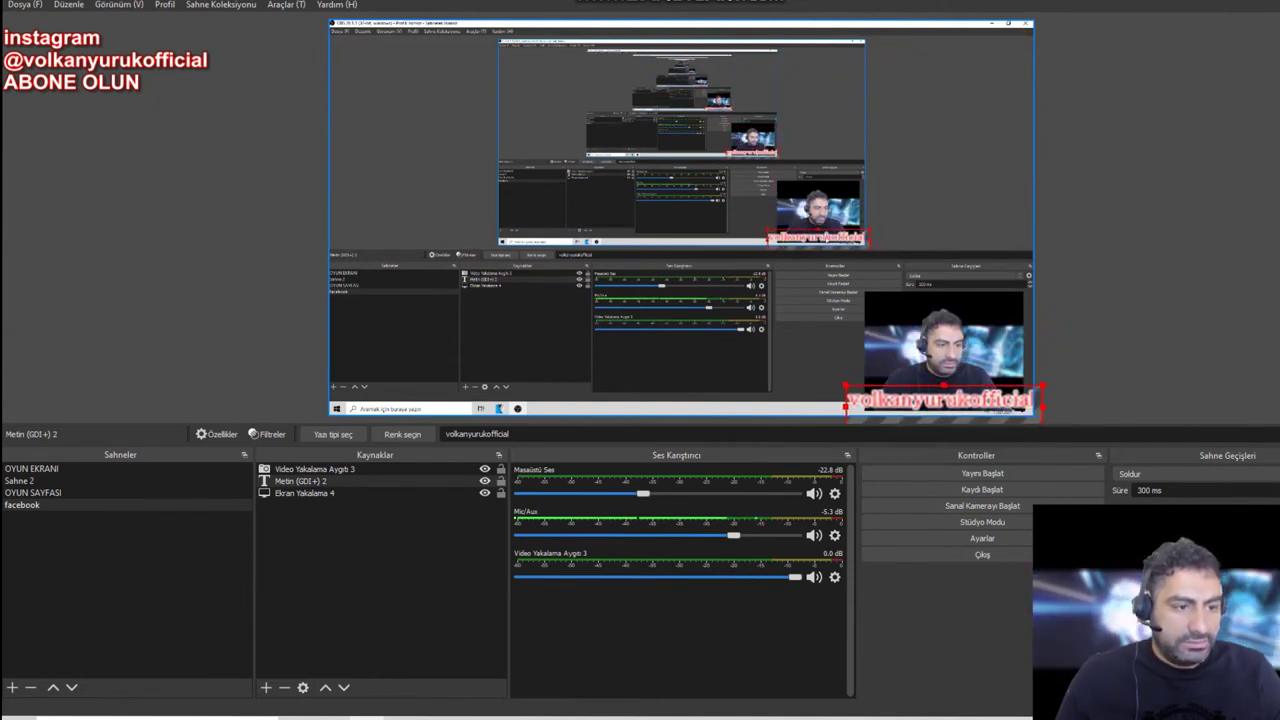
Create a new text source named Metin (GDI+) 3 and close its properties without entering any text
click(266, 687)
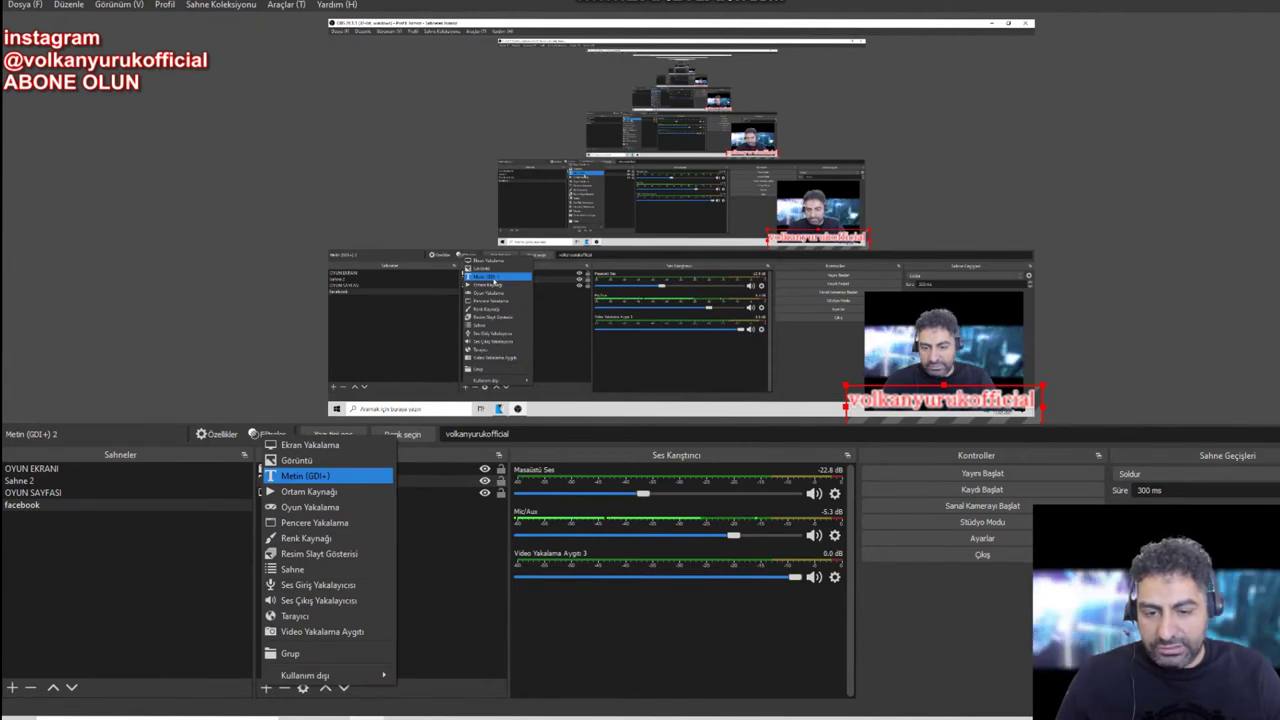
click(305, 476)
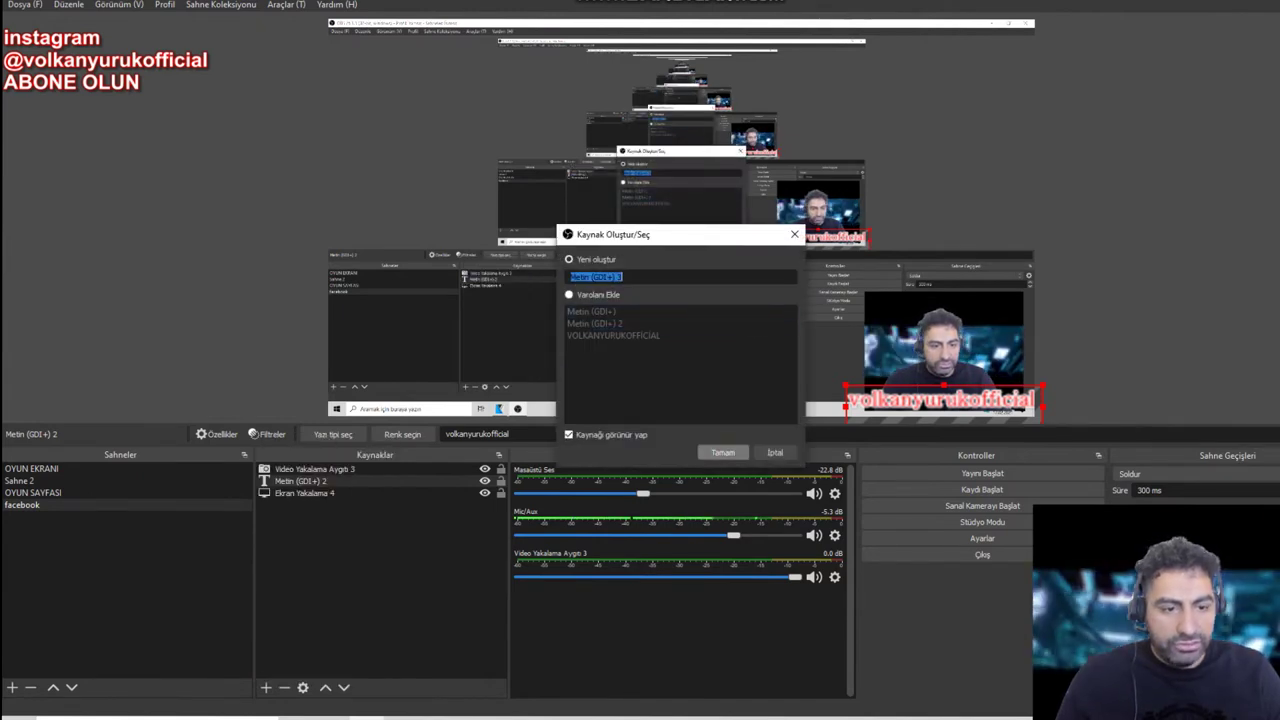
key(Return)
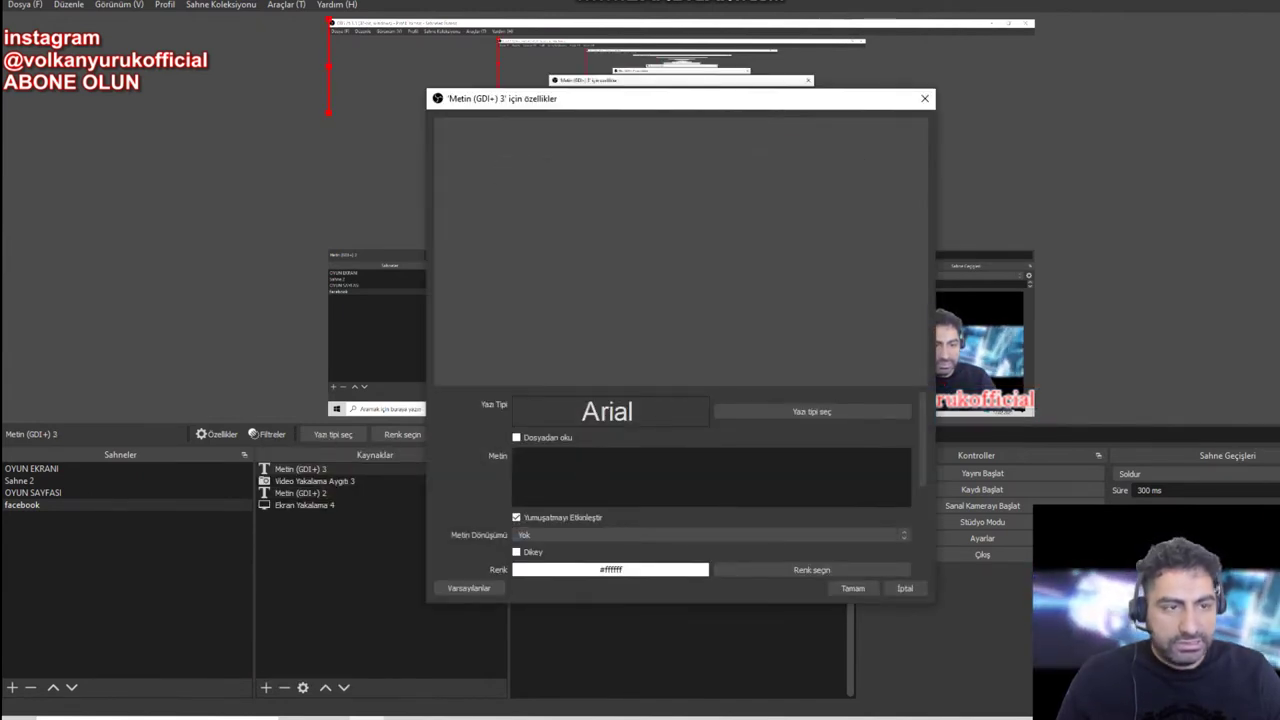
click(924, 98)
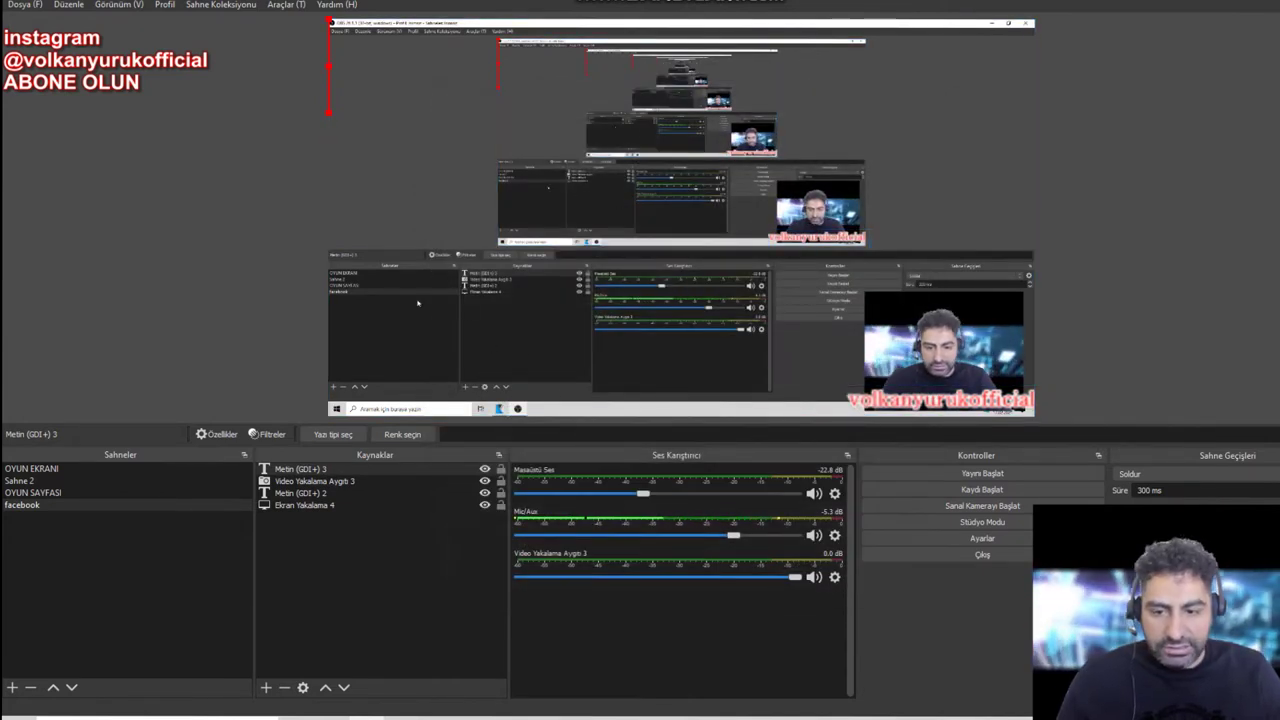
Delete the Metin (GDI+) 2 source from the facebook scene
click(304, 493)
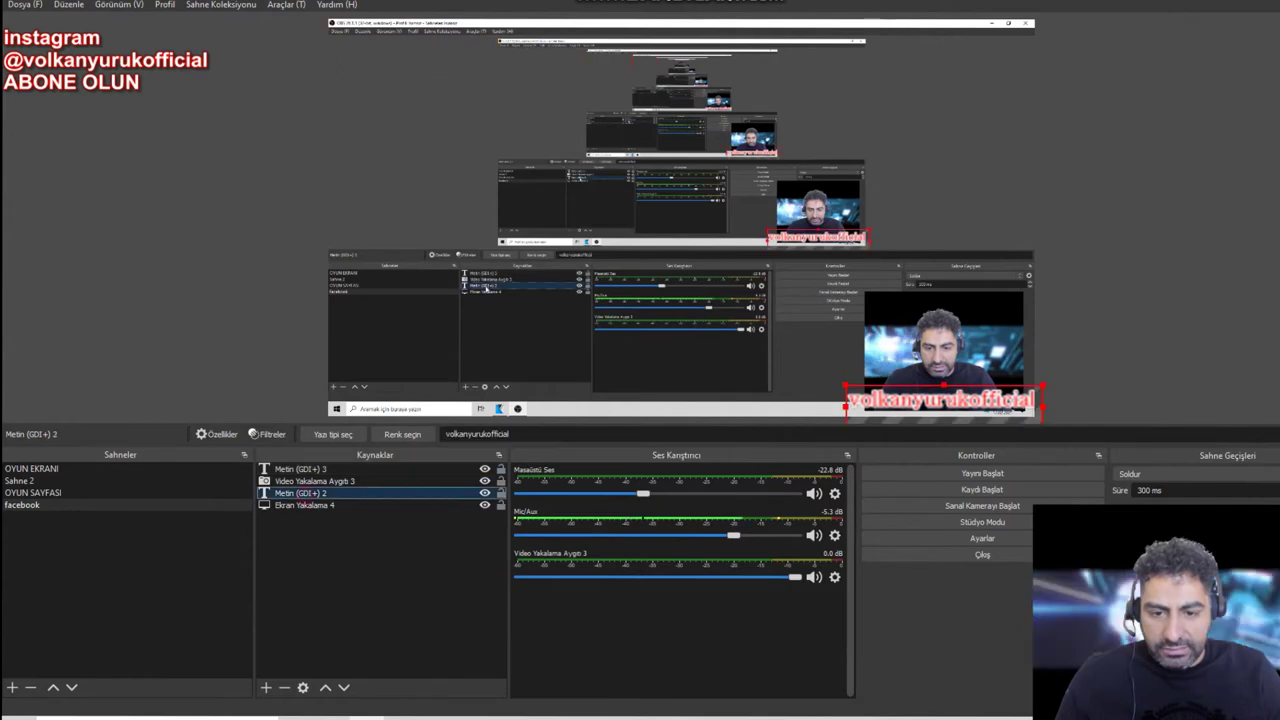
key(Delete)
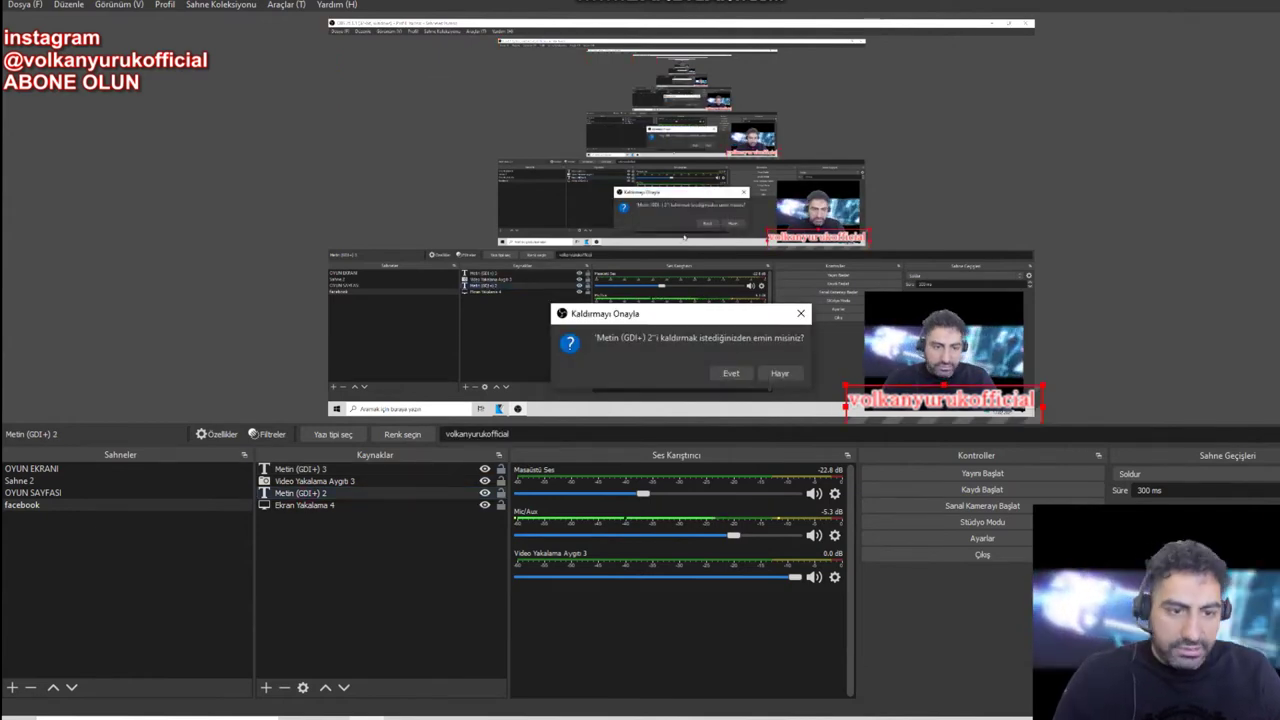
key(Return)
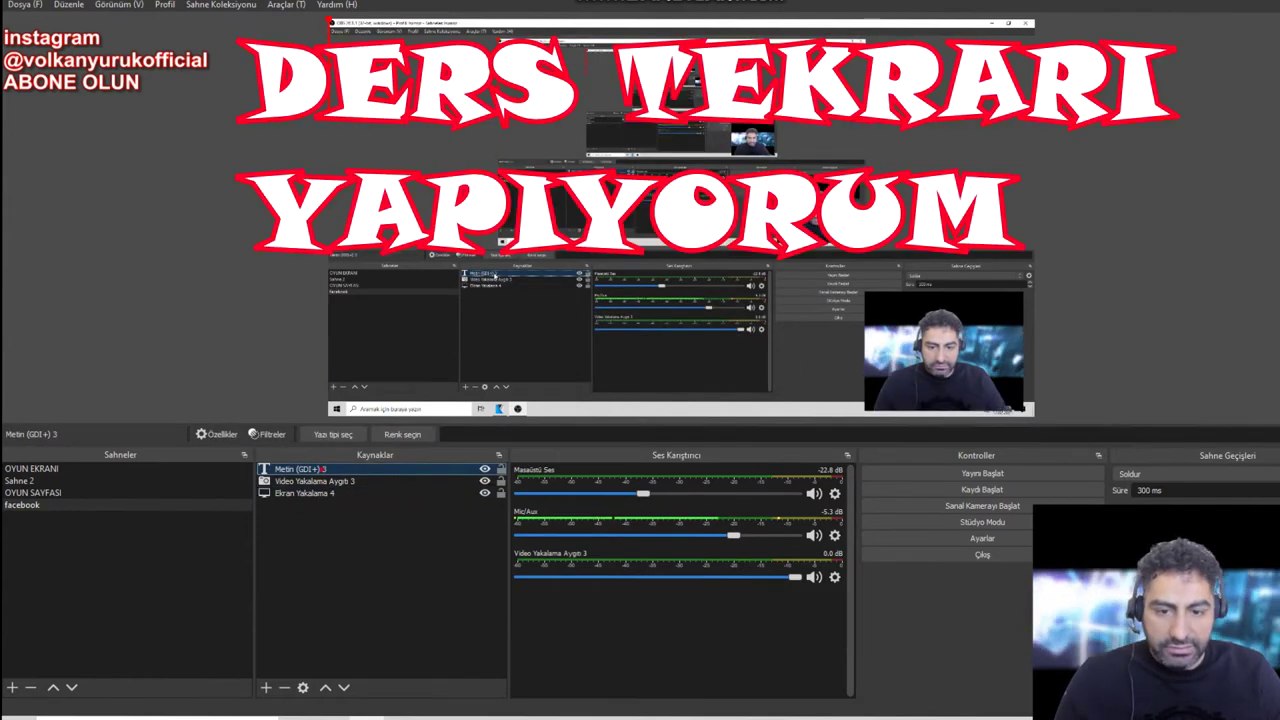
Reopen the properties of Metin (GDI+) 3 and enter the channel name in capital letters as its text
double_click(320, 469)
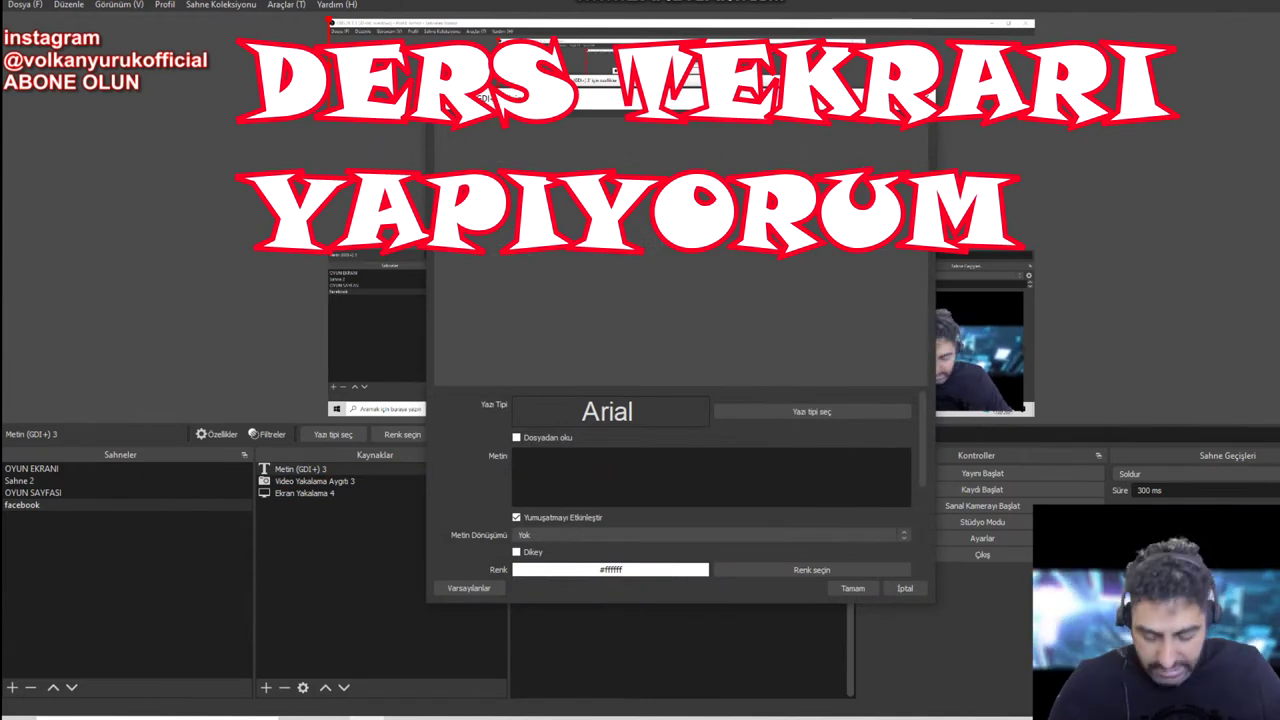
text(VOLK)
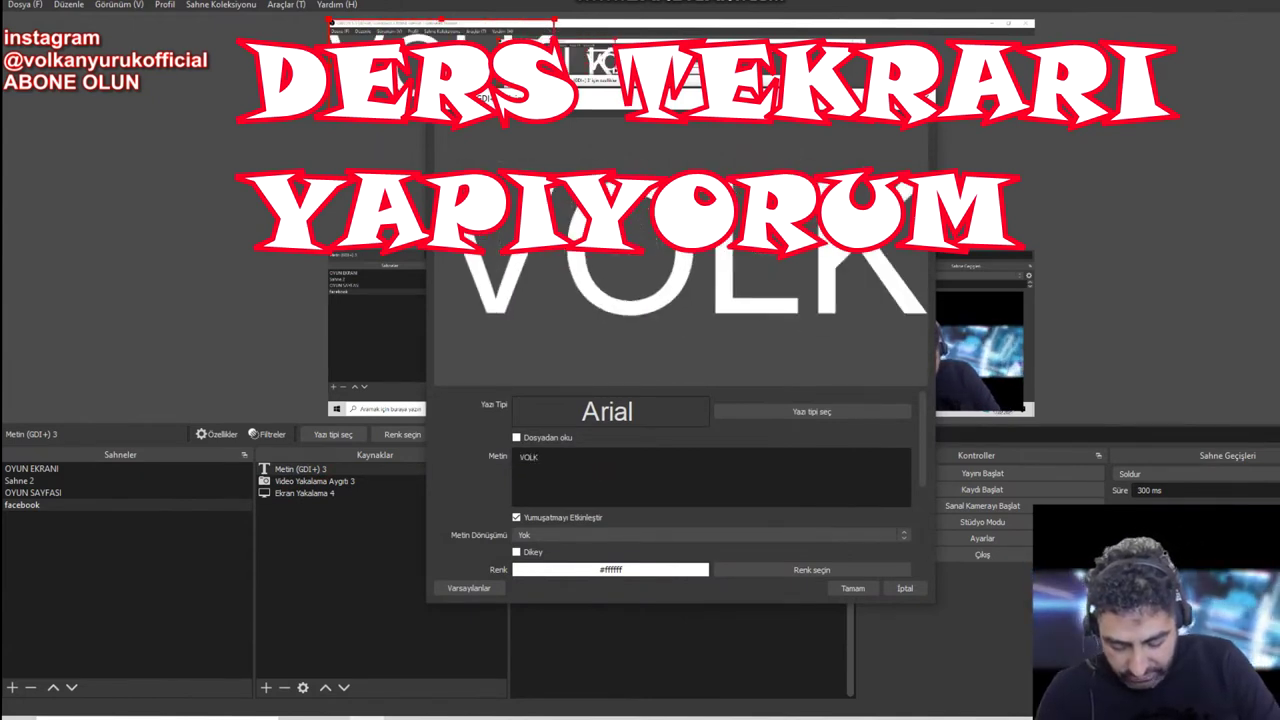
text(ANYURUKOFF)
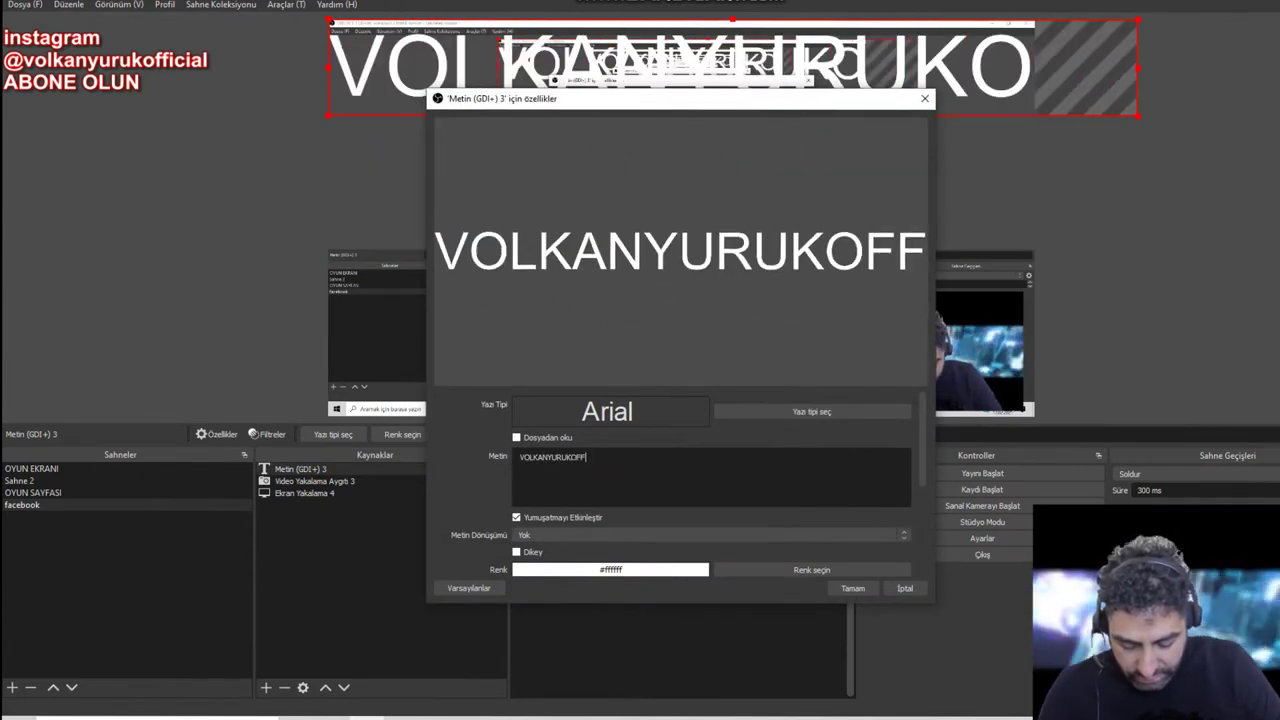
text(İCİAL)
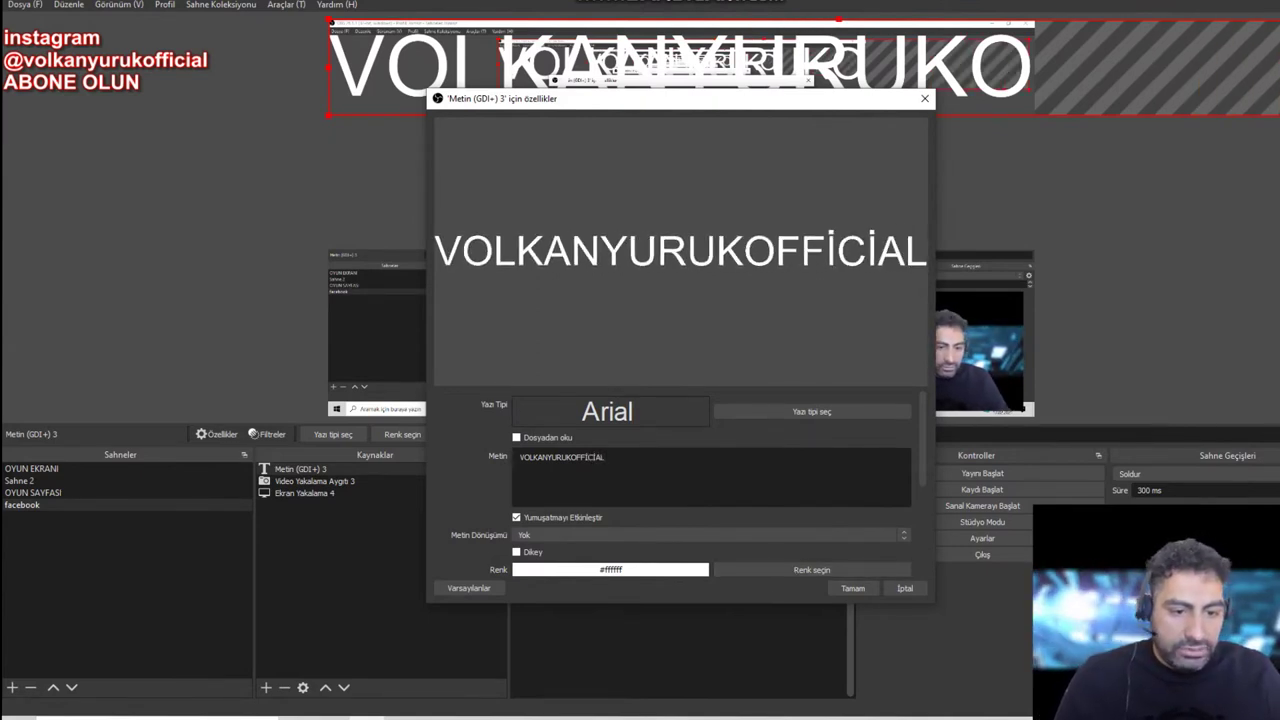
Move the properties window clear of the preview and shift the new text left and slightly down on the canvas
drag(840, 107, 767, 134)
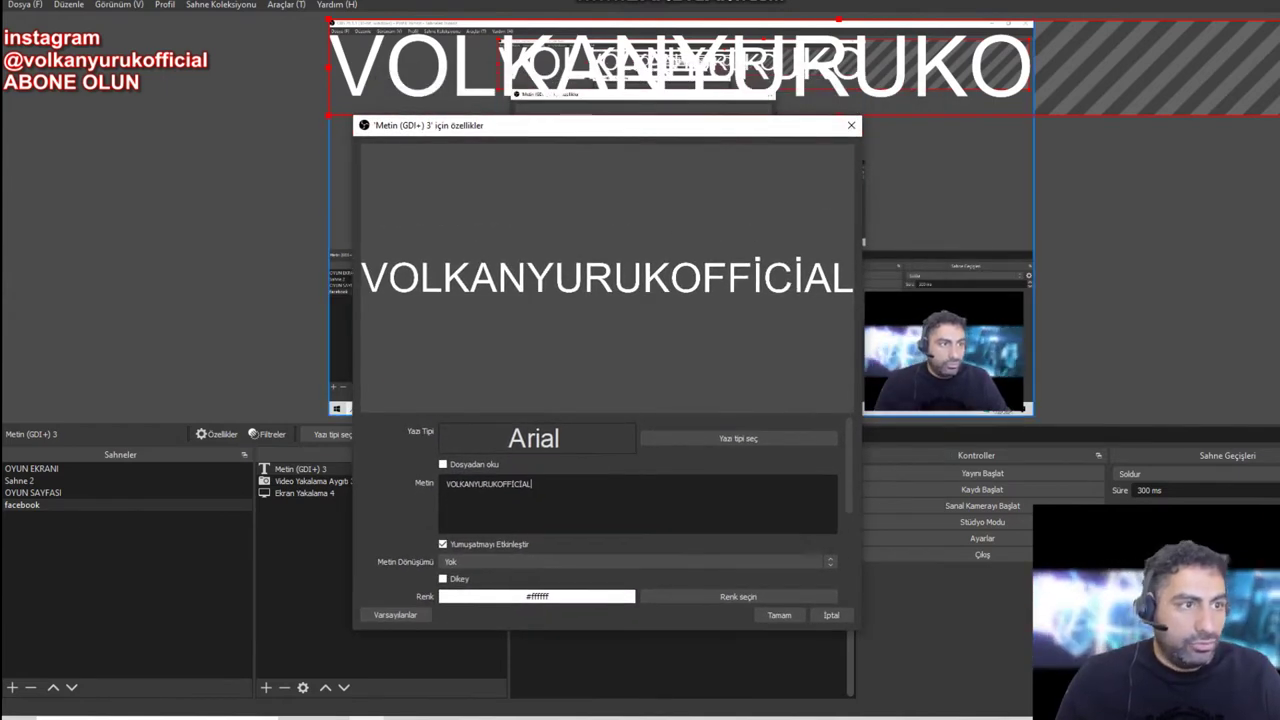
click(950, 90)
click(950, 90)
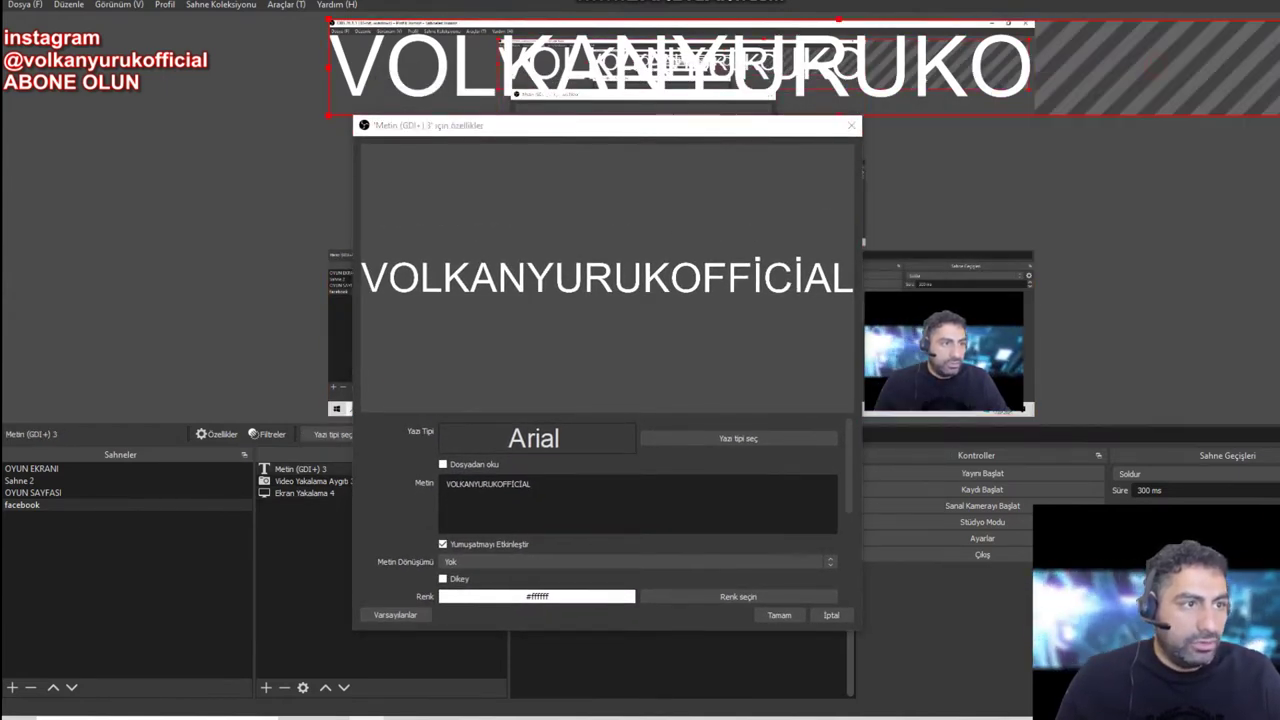
drag(950, 90, 760, 110)
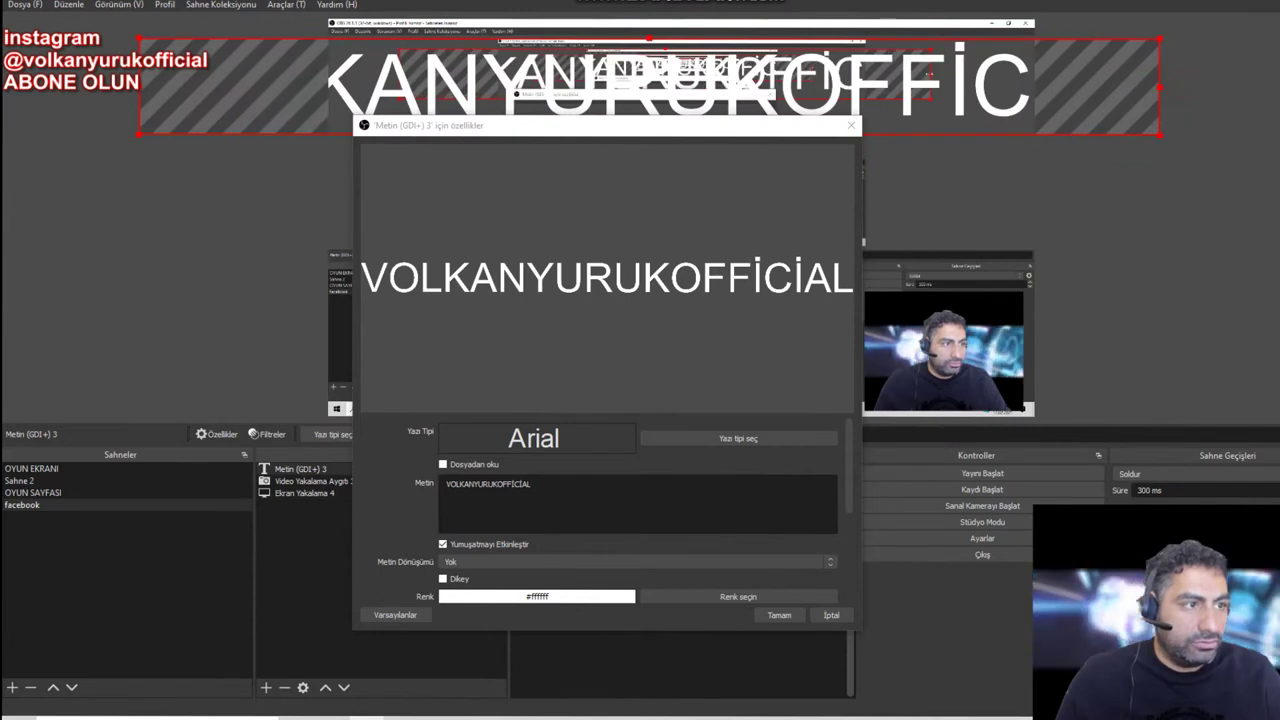
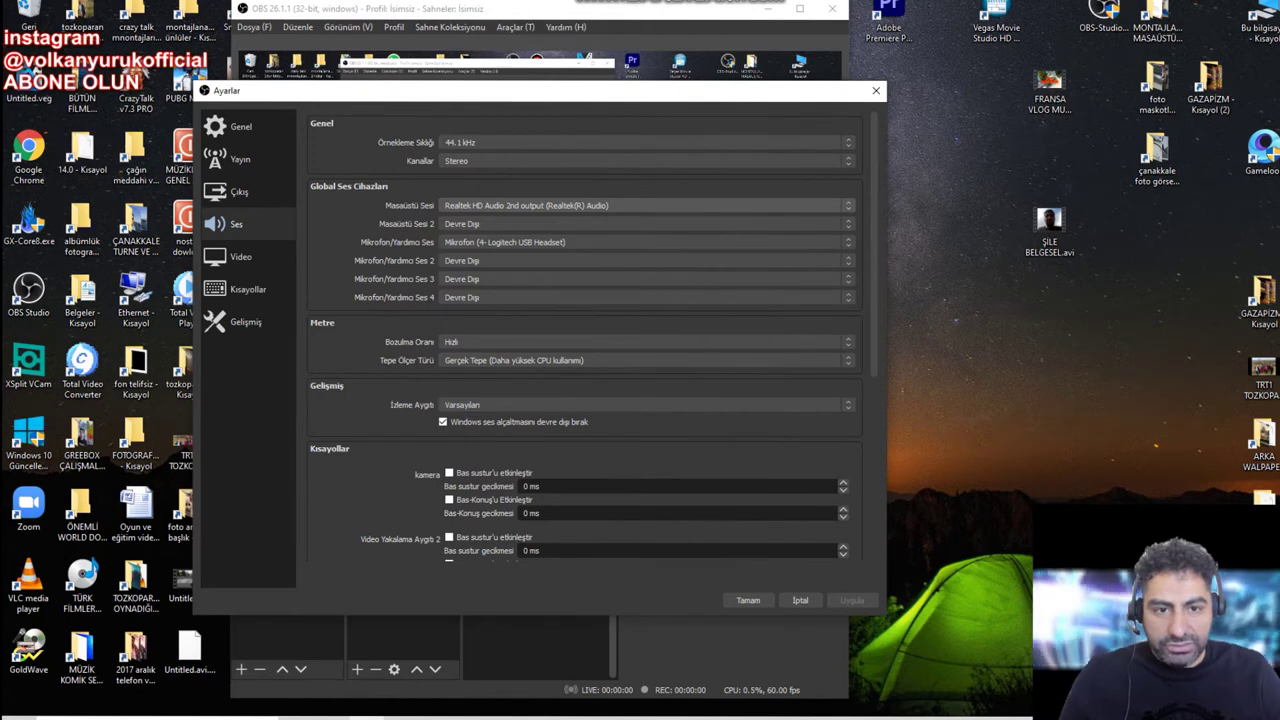
Choose Realtek HD Audio 2nd output as the desktop audio device and check the microphone device options
click(514, 206)
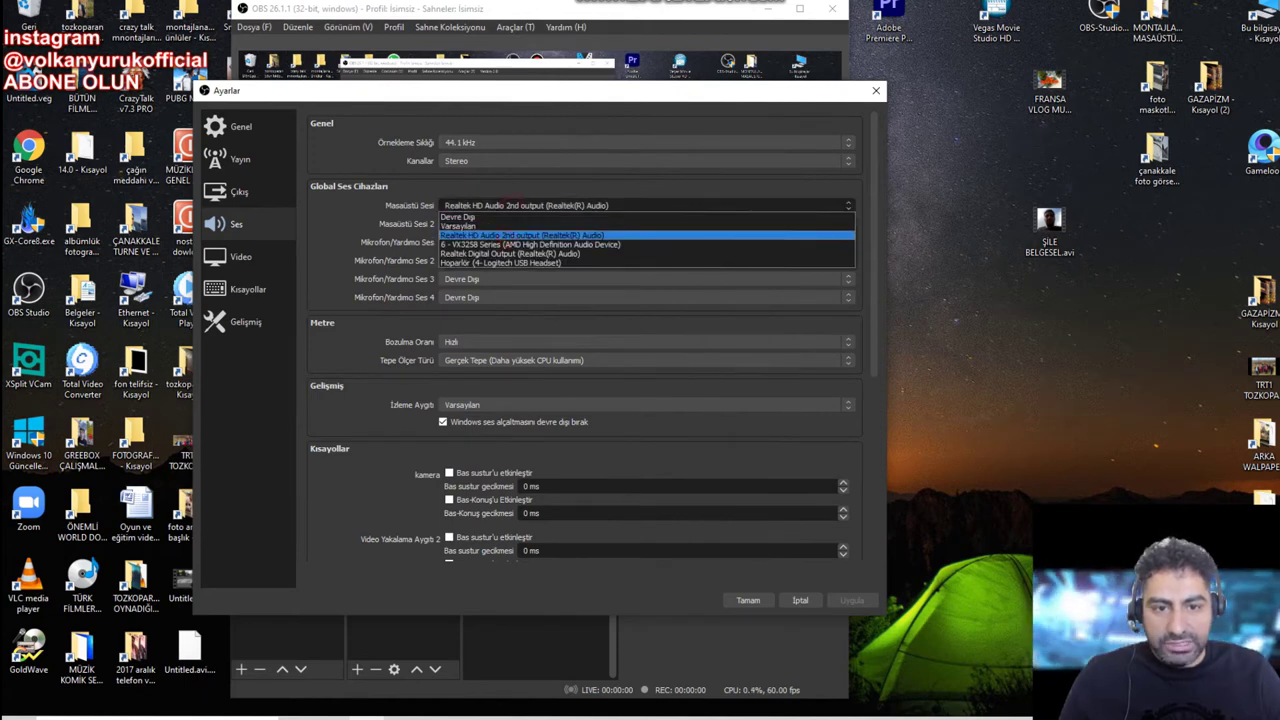
click(508, 236)
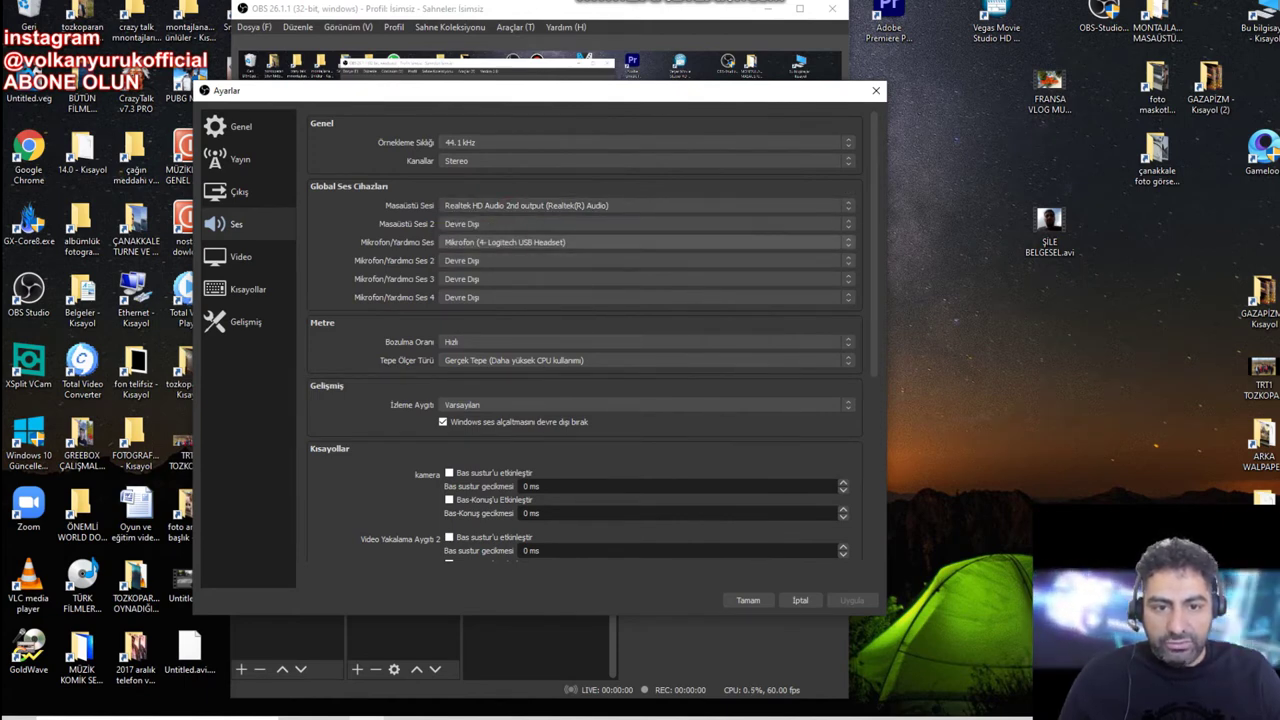
click(505, 242)
key(Escape)
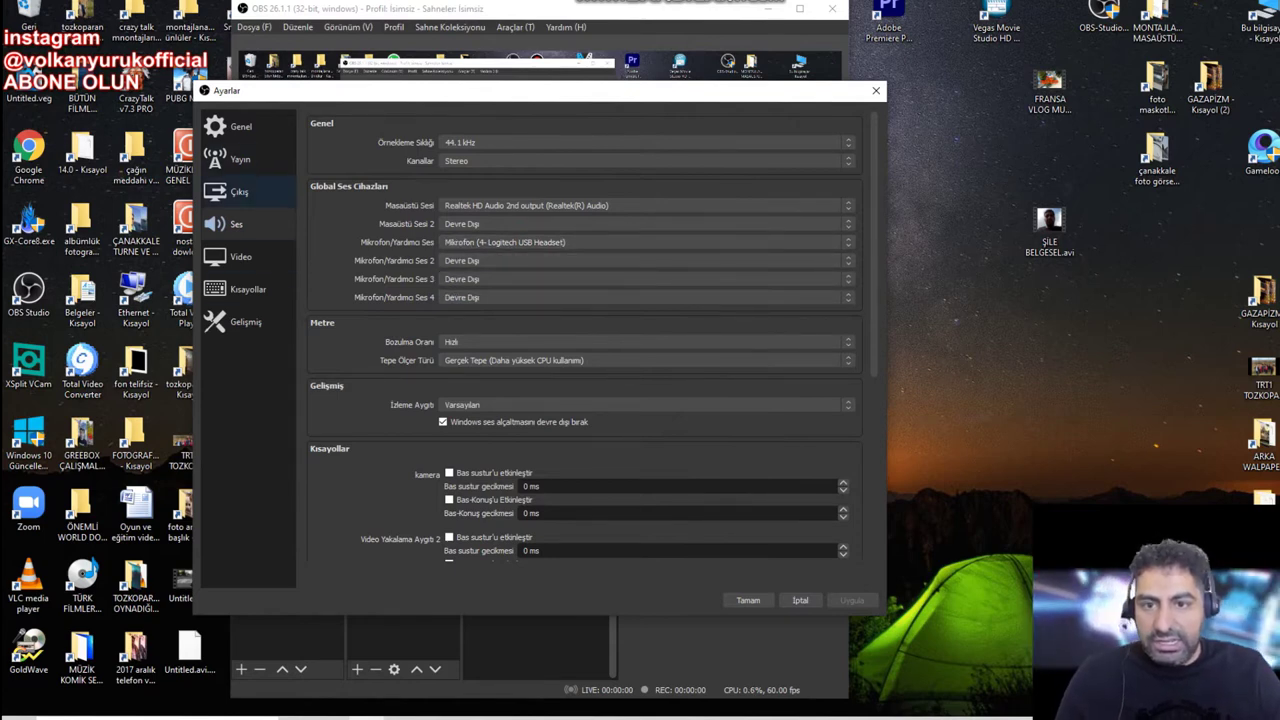
In the video settings, select Bicubic (16 örnek) as the downscale filter after checking the base resolution
click(236, 257)
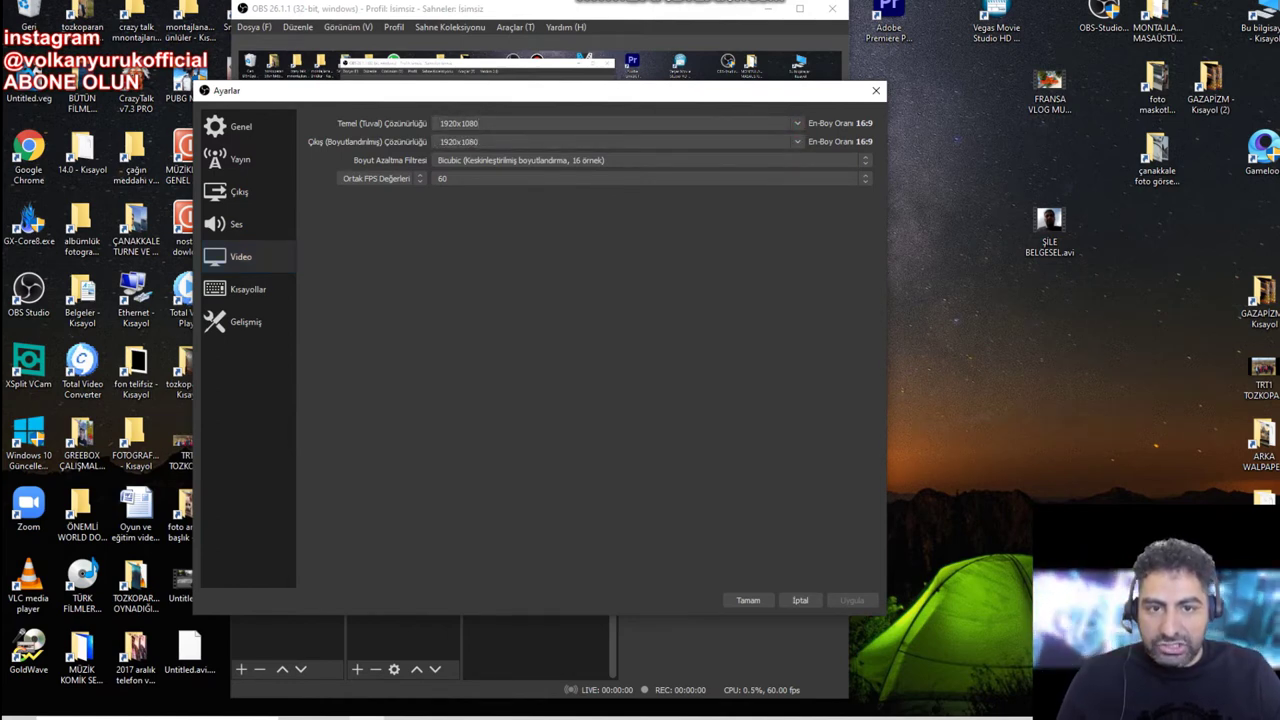
click(479, 123)
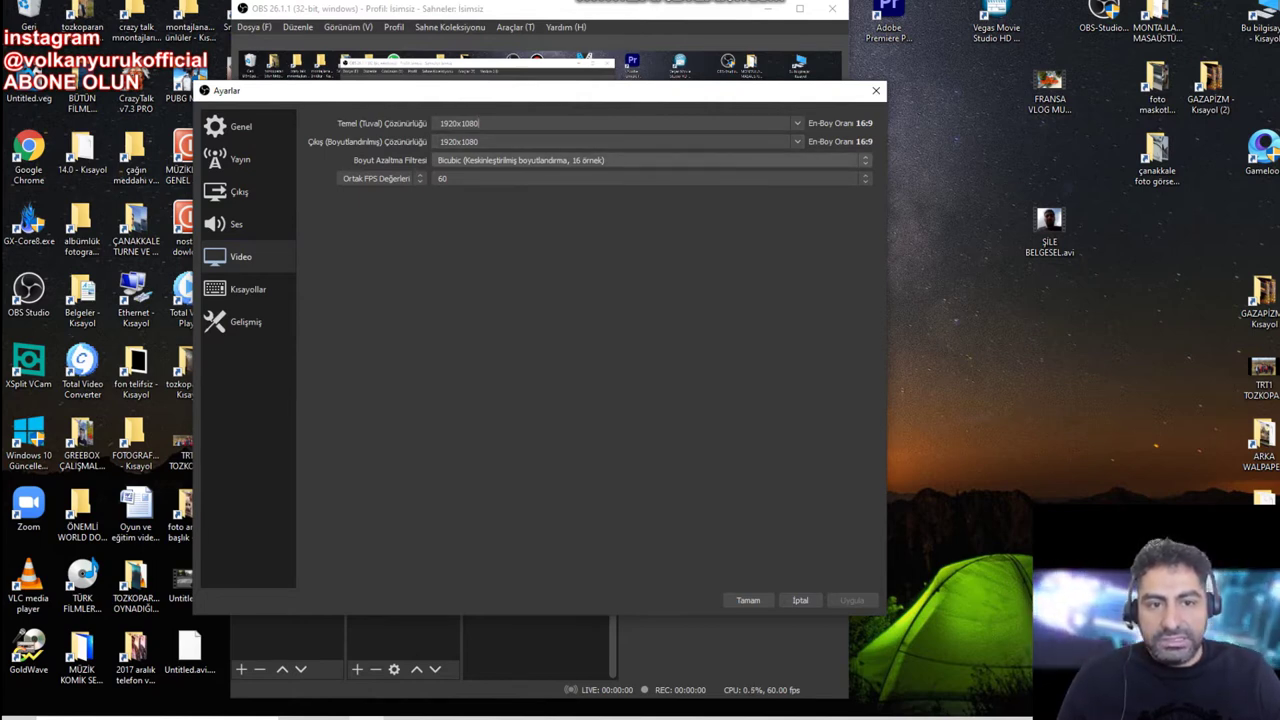
click(630, 161)
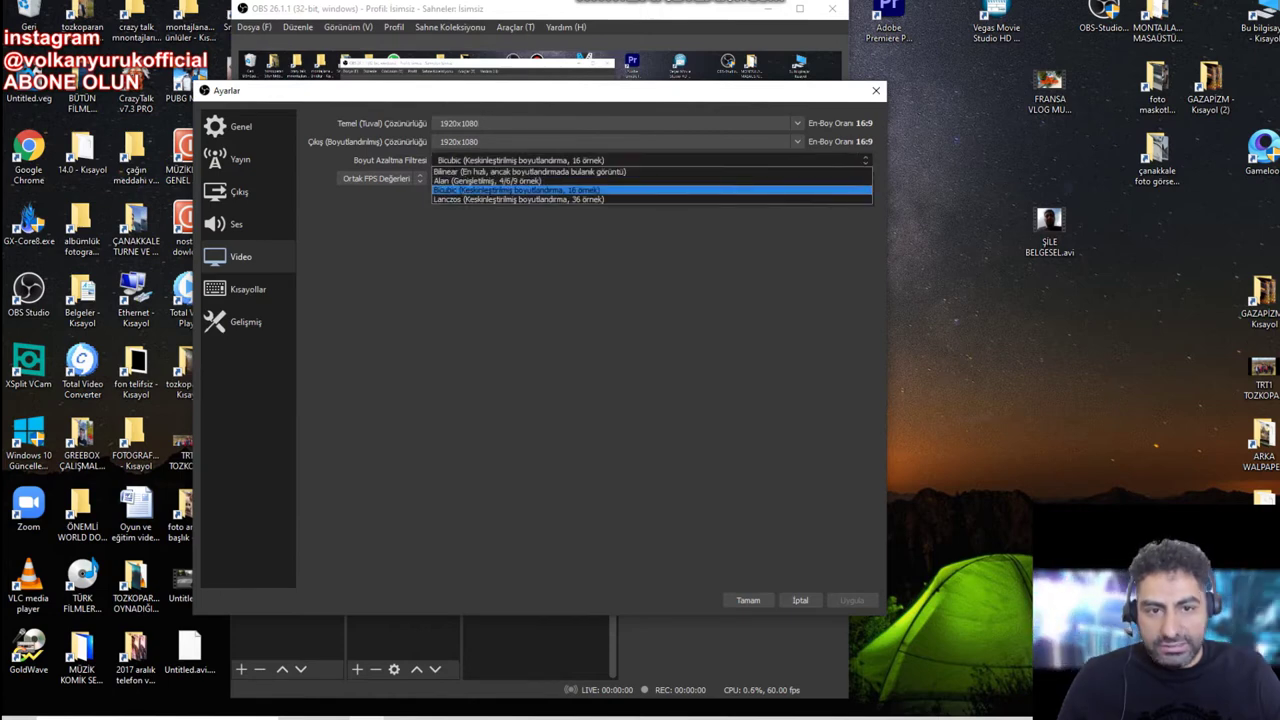
key(Up)
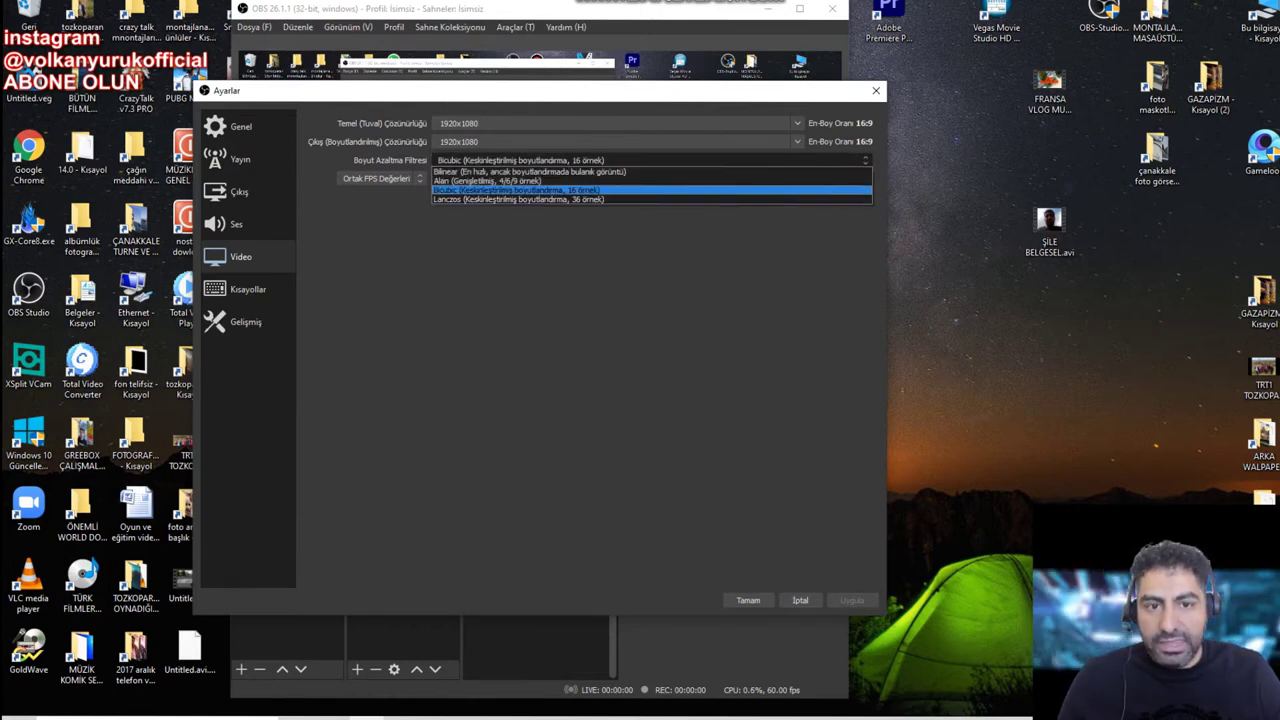
key(Up)
key(Up)
key(Down)
key(Down)
key(Return)
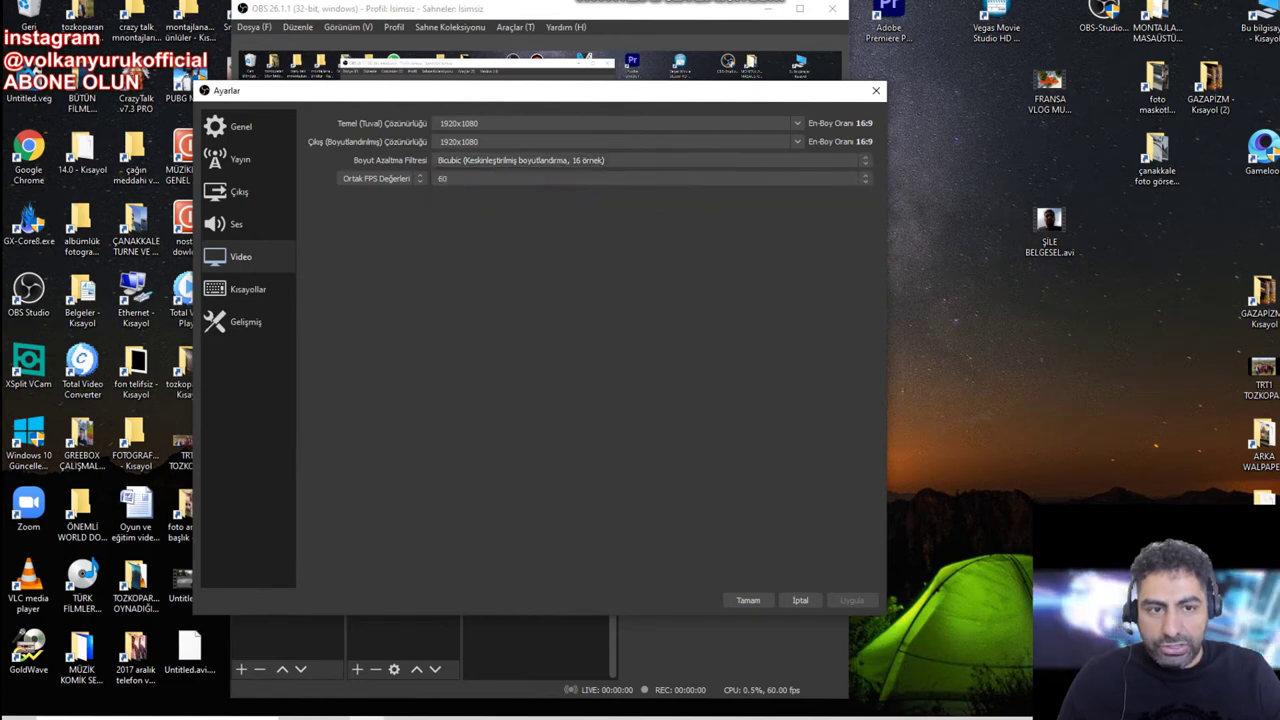
key(Tab)
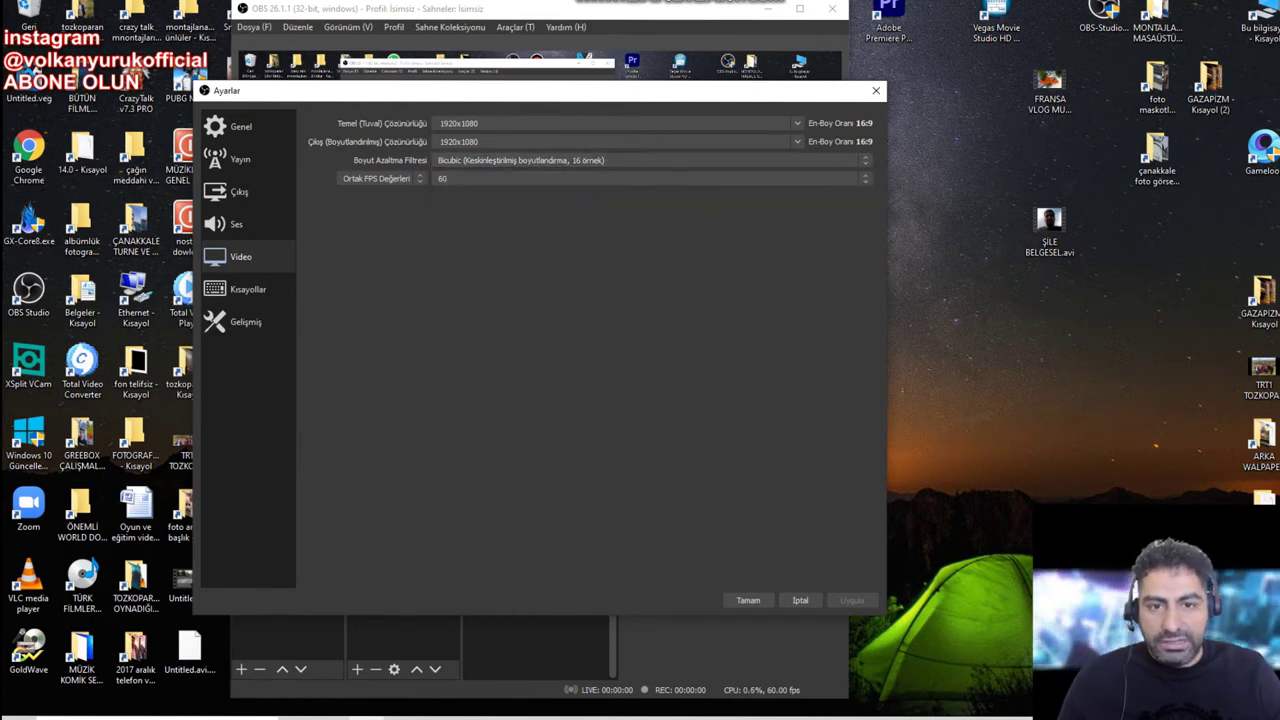
Go through the common FPS values and select 60
click(600, 179)
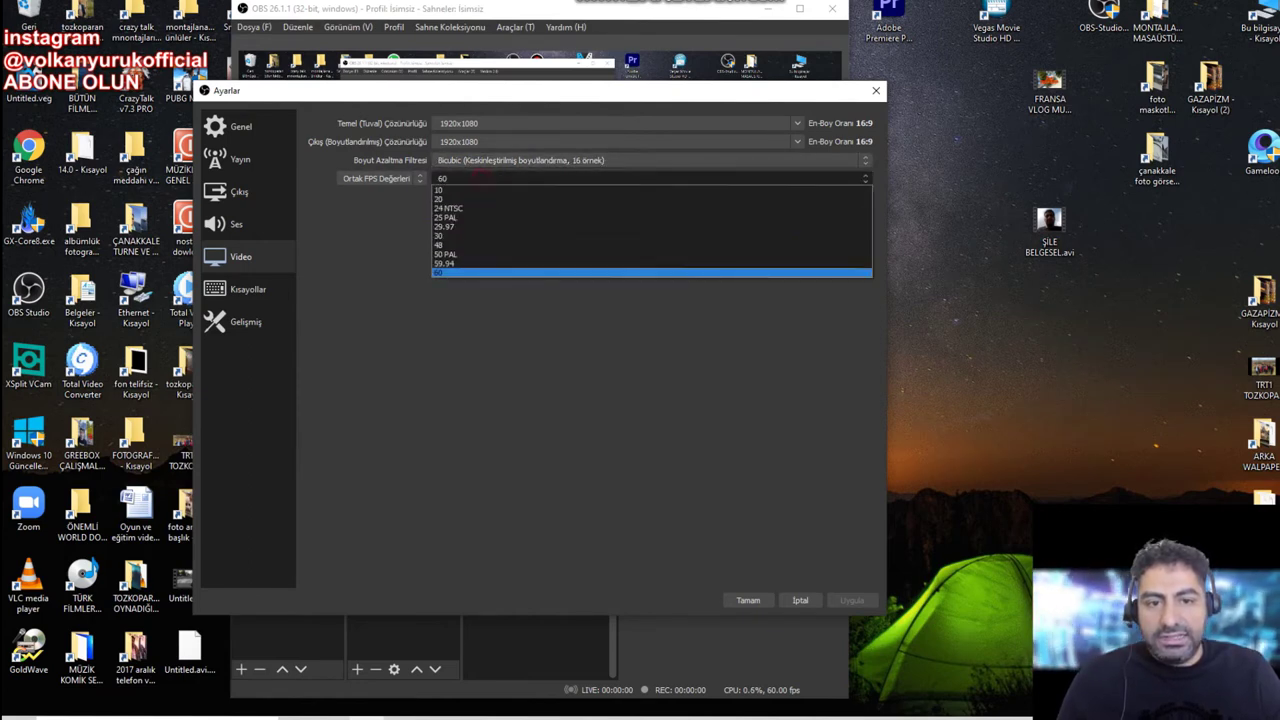
key(Down)
key(Down)
key(Down)
key(Down)
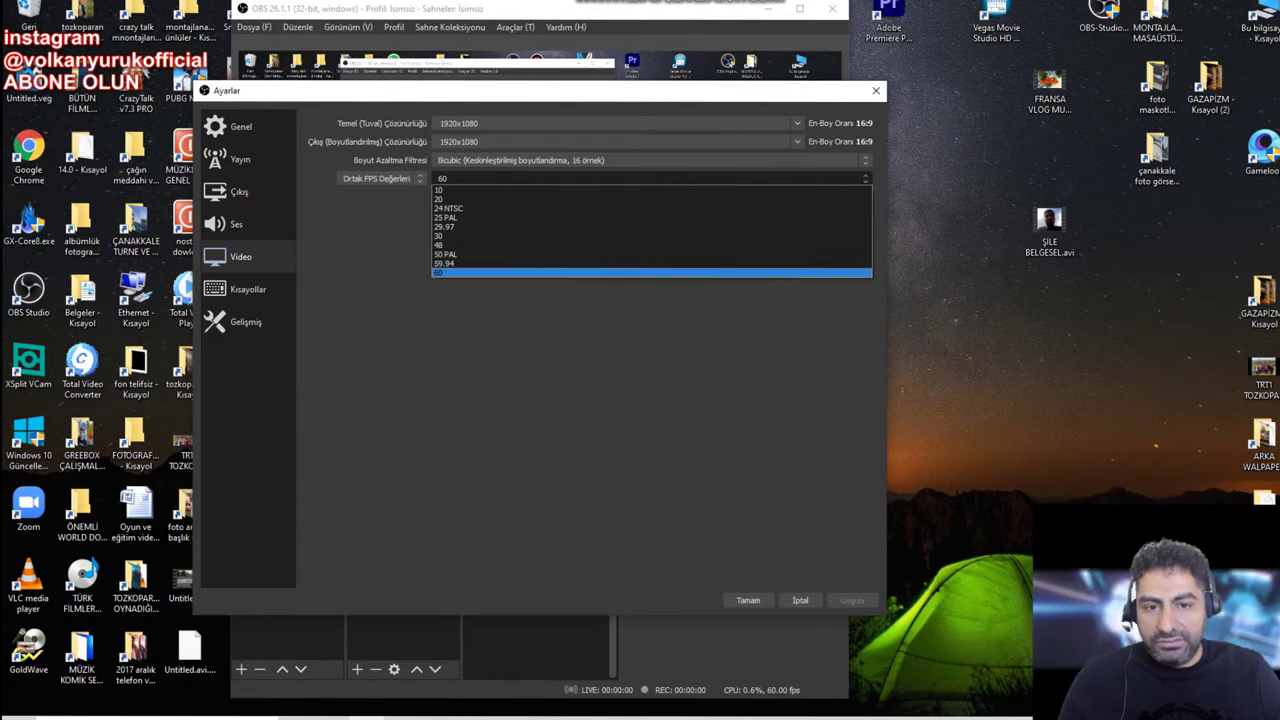
key(Up)
key(Up)
key(Up)
key(Up)
key(Down)
key(Down)
key(Down)
key(Down)
key(Return)
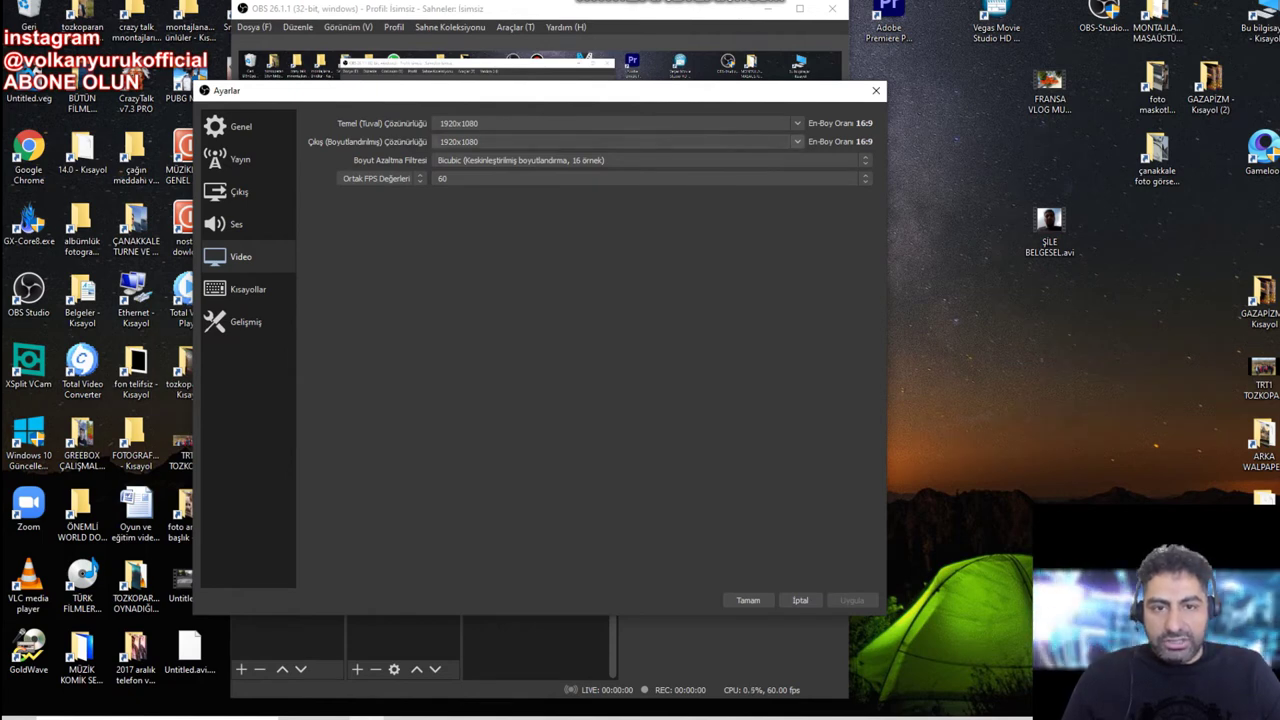
In the streaming output settings, select H264/AVC Encoder (AMD Advanced Media Framework) as the encoder
click(233, 191)
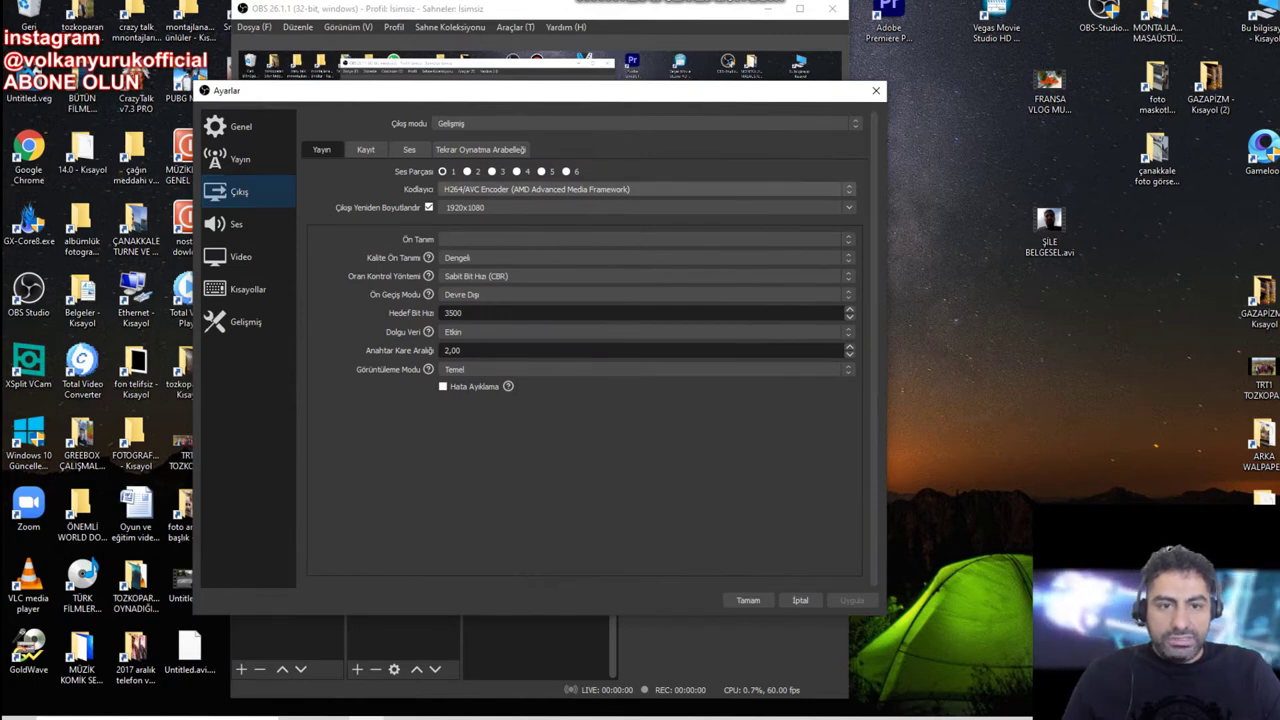
click(645, 189)
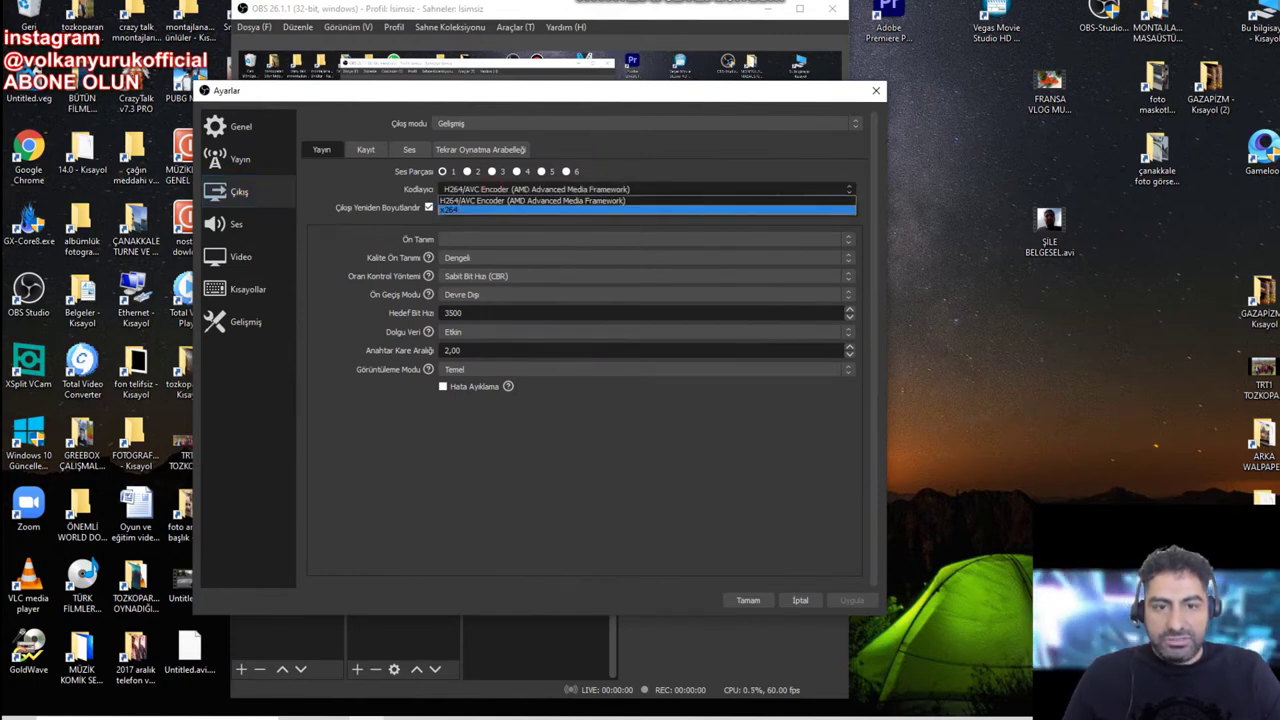
click(645, 201)
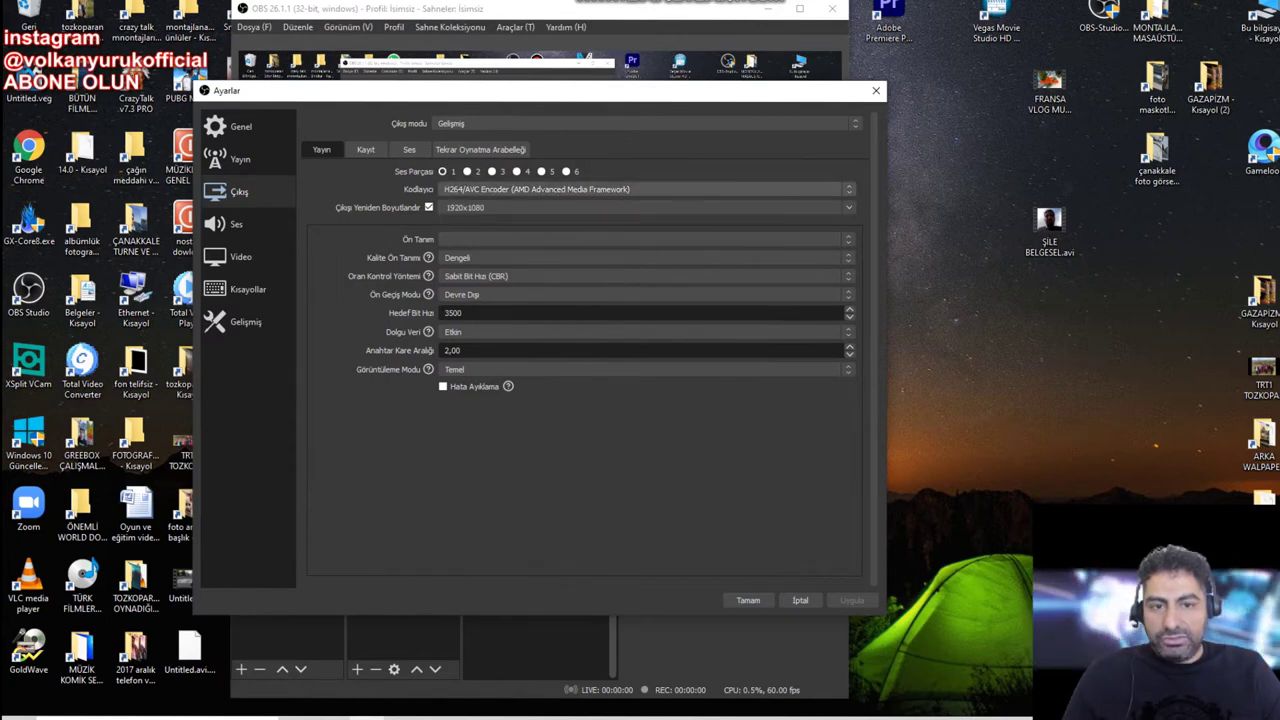
Switch the streaming encoder to x264 to view its options, and back to H264/AVC Encoder (AMD Advanced Media Framework)
click(645, 190)
click(487, 209)
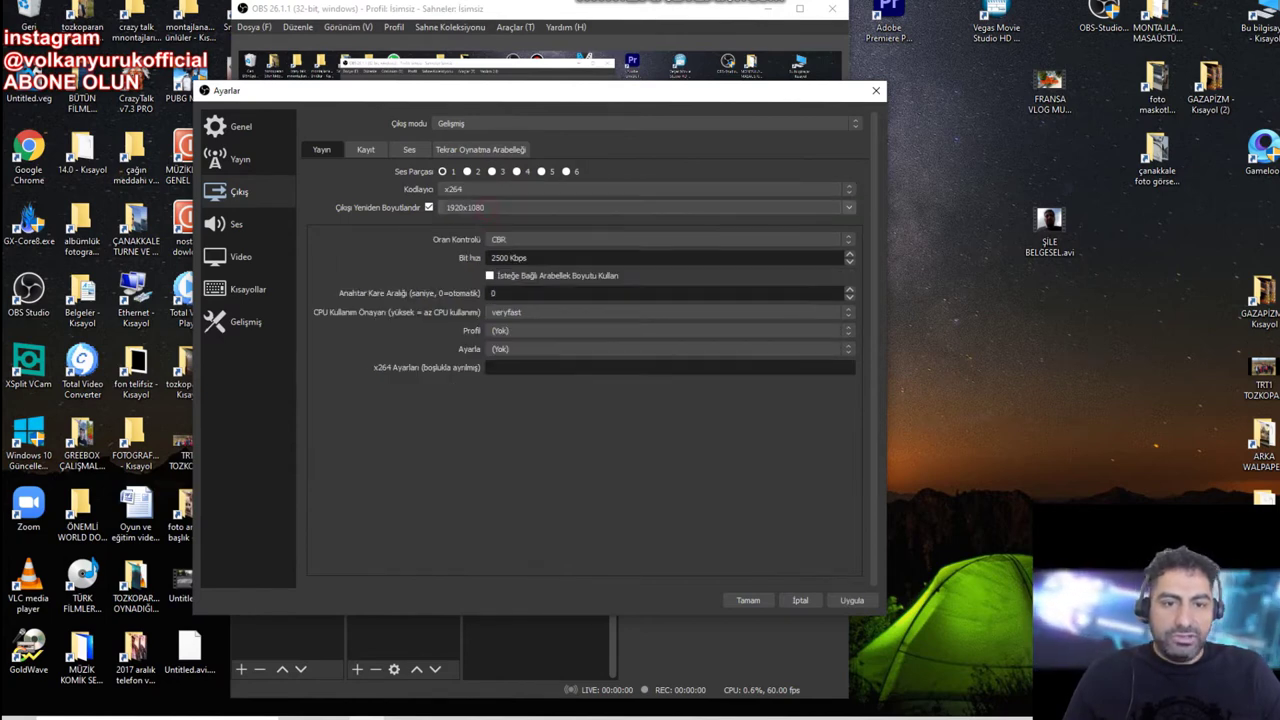
click(495, 190)
click(493, 200)
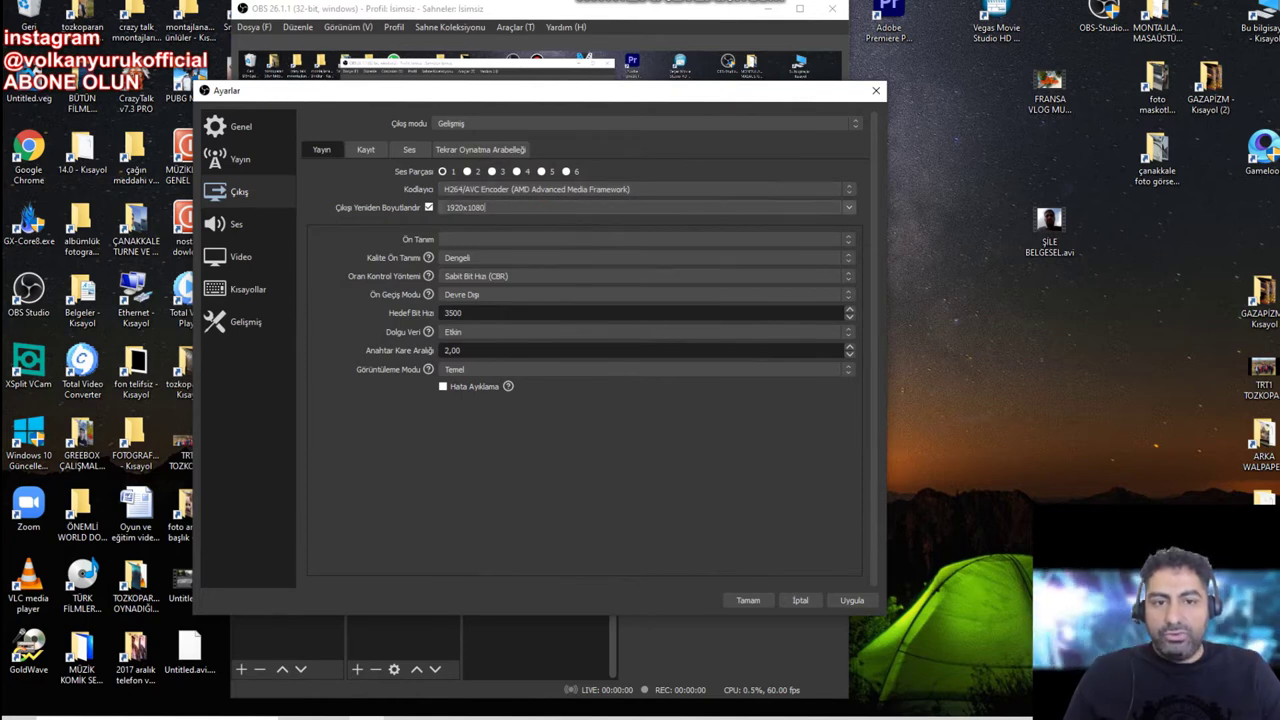
Check the output resolution against the video settings and select Sabit Bit Hızı (CBR) as the streaming rate control method
click(241, 257)
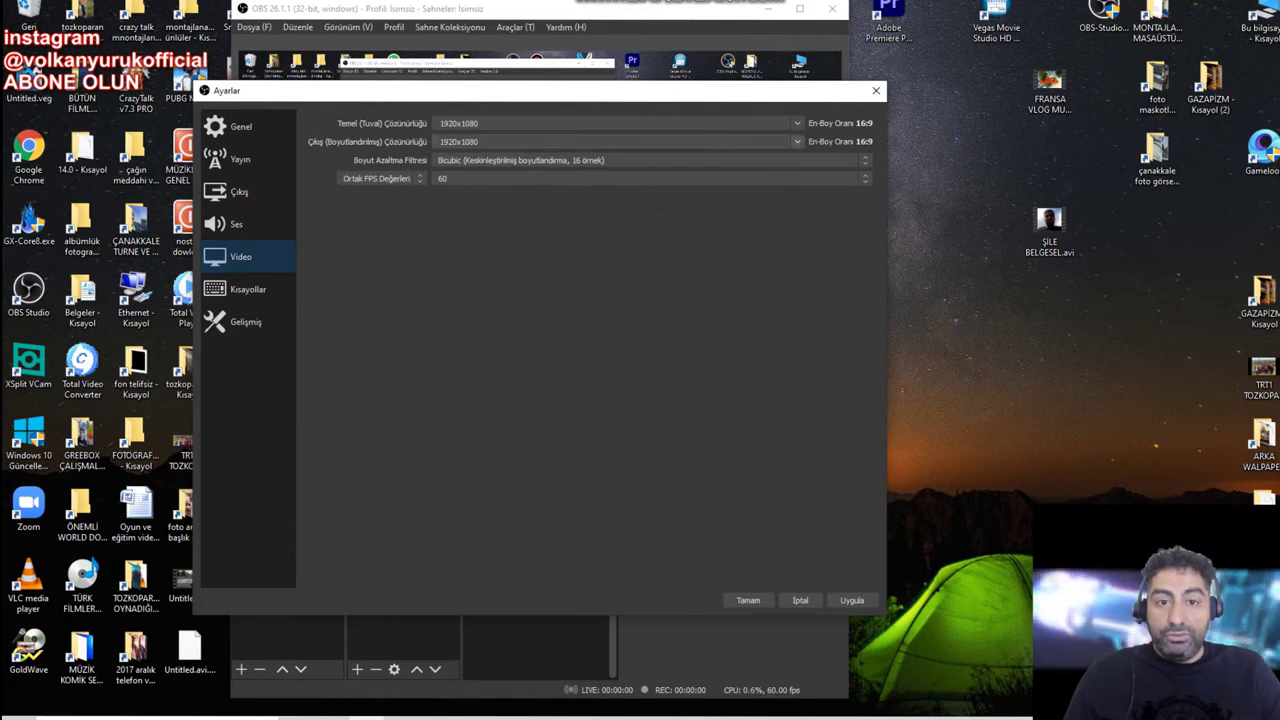
click(240, 192)
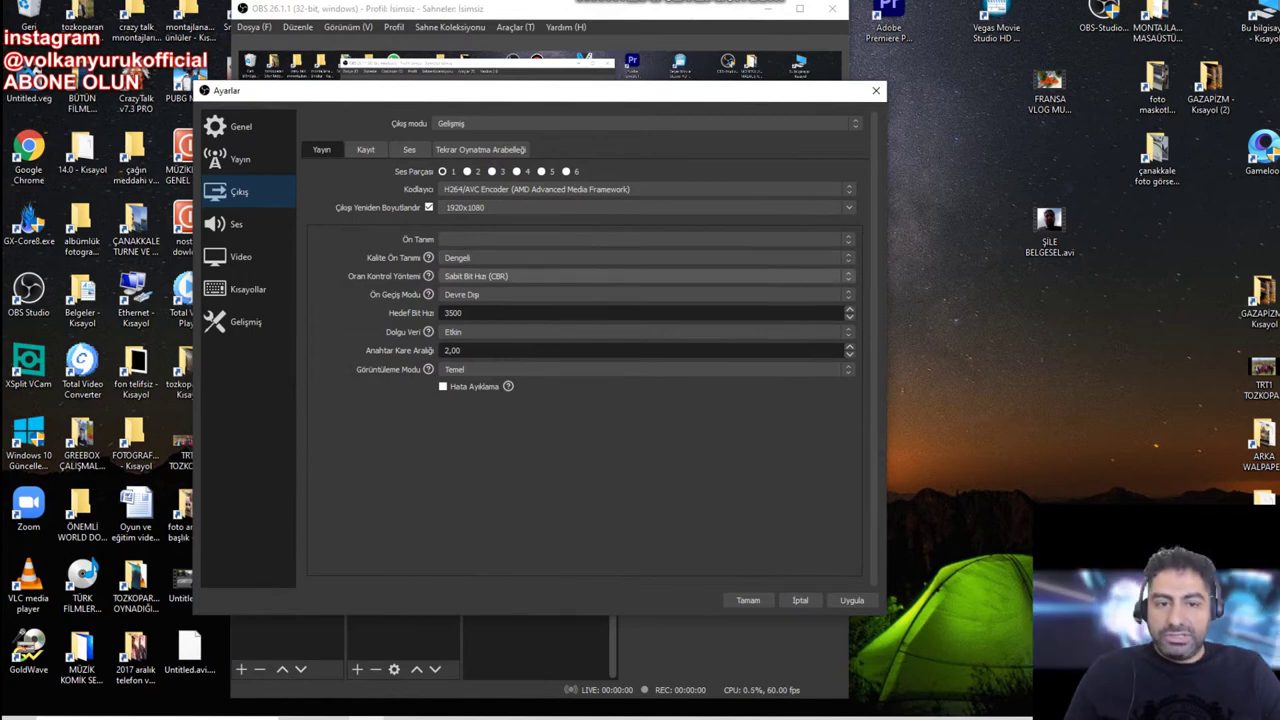
click(560, 276)
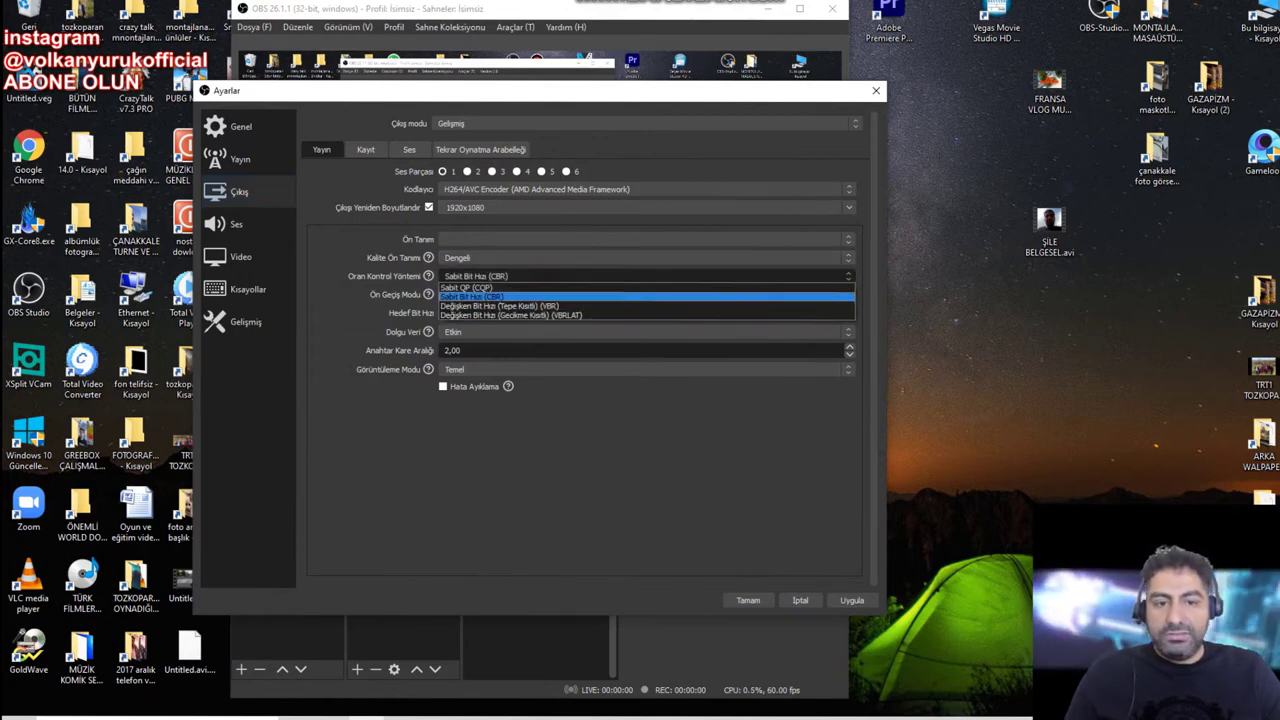
click(560, 297)
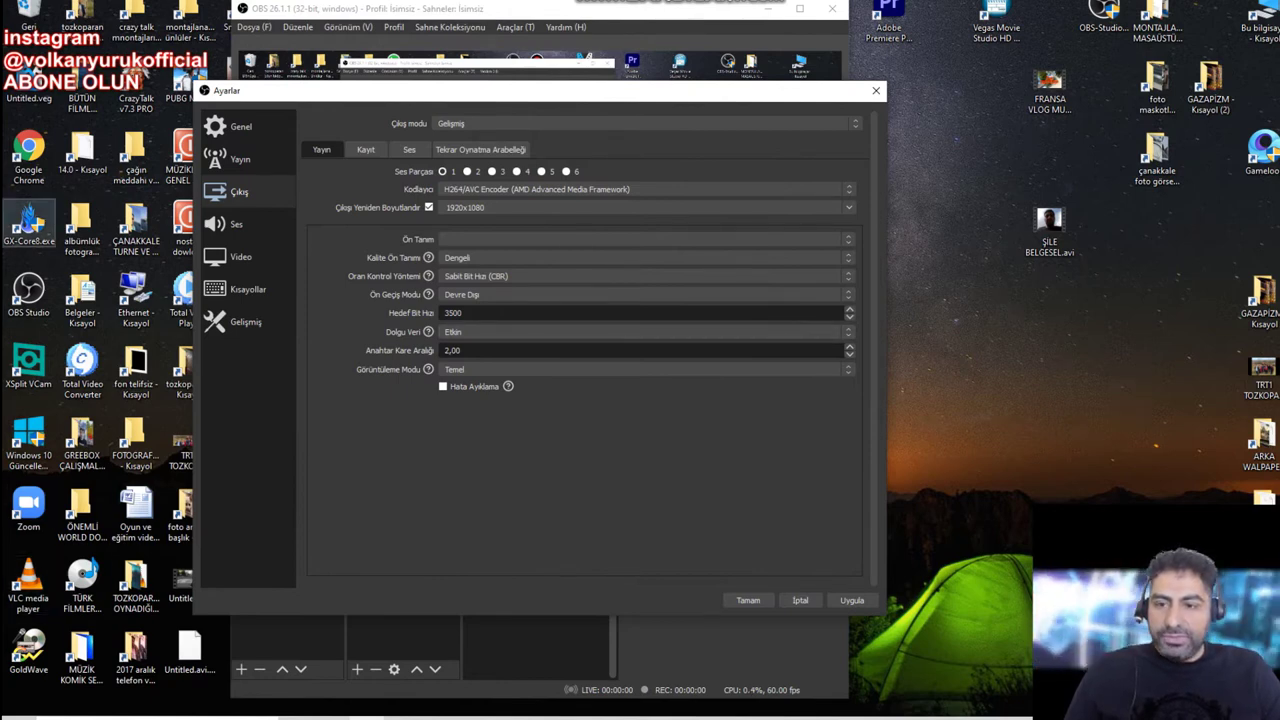
Switch to Chrome, search Google for speedtest, and run the Speedtest by Ookla connection test
double_click(28, 150)
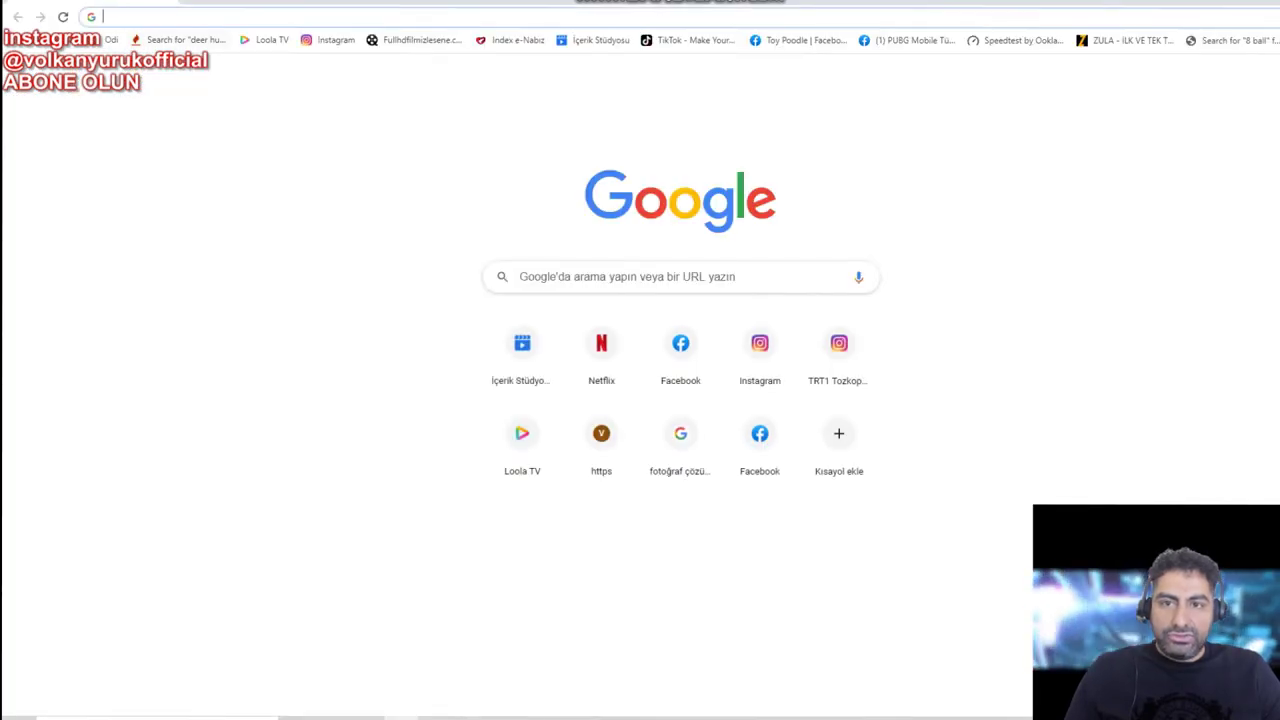
click(185, 40)
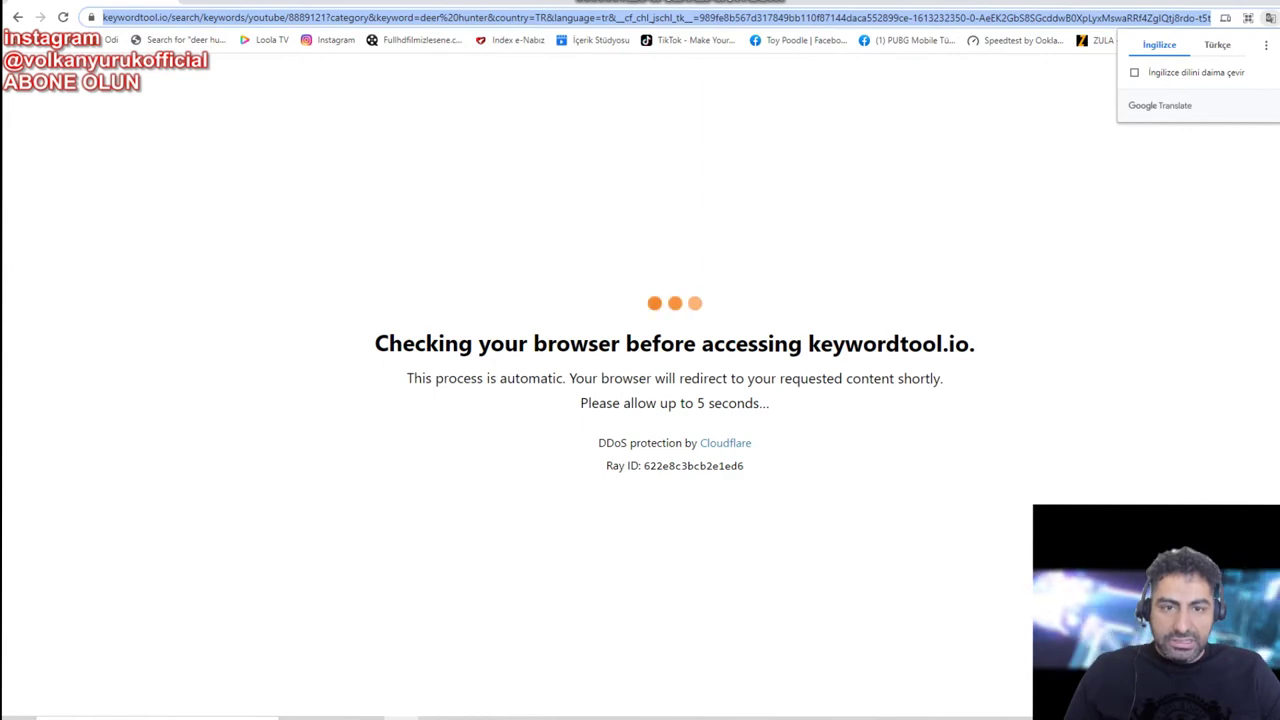
text(speedtest)
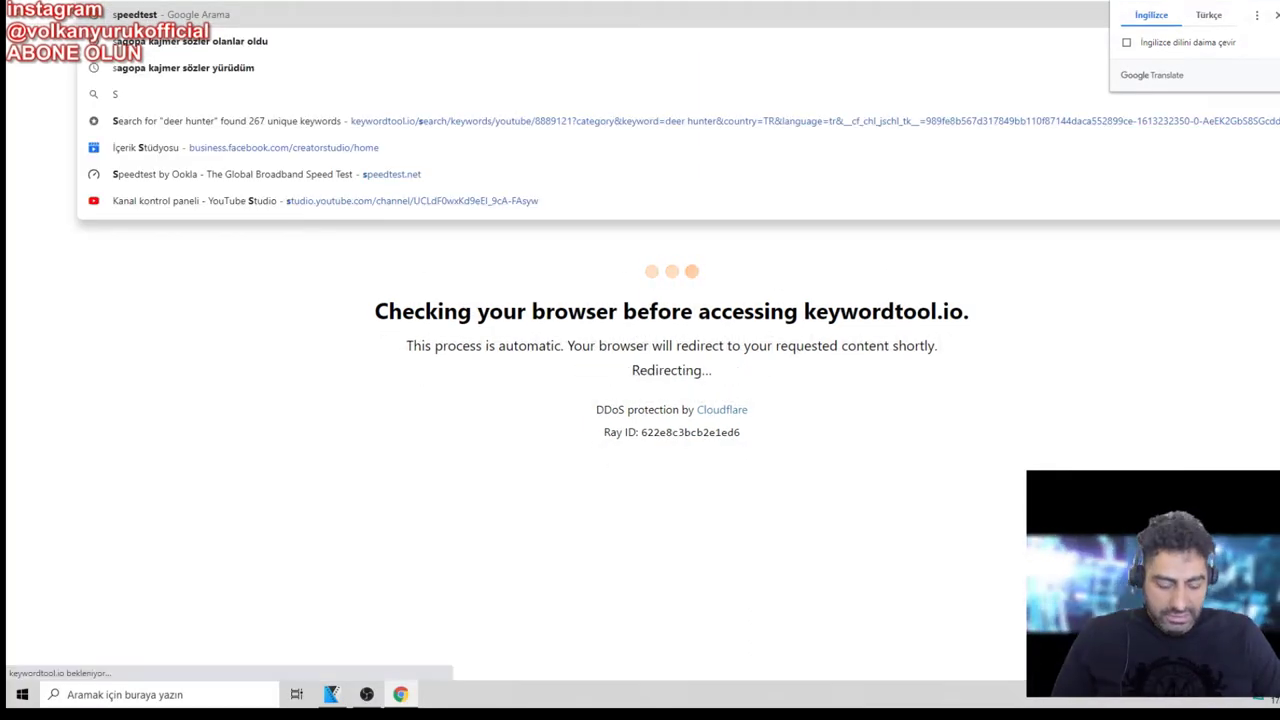
key(Return)
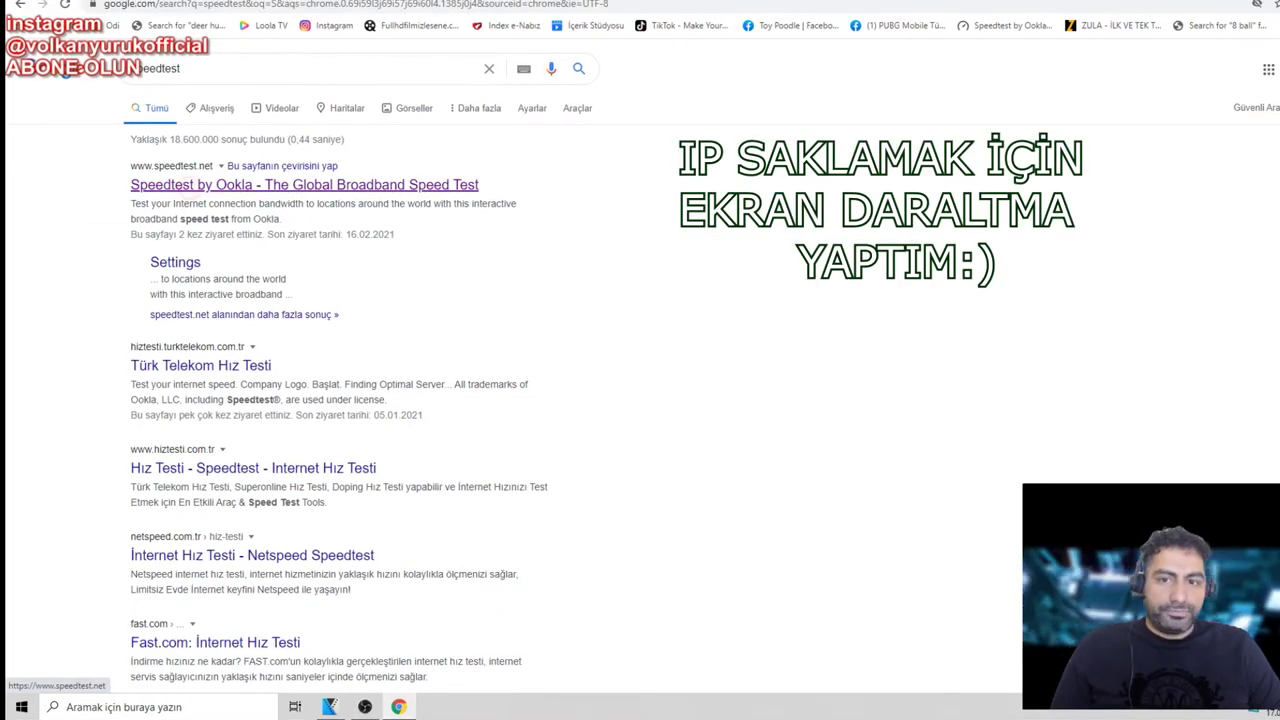
click(198, 184)
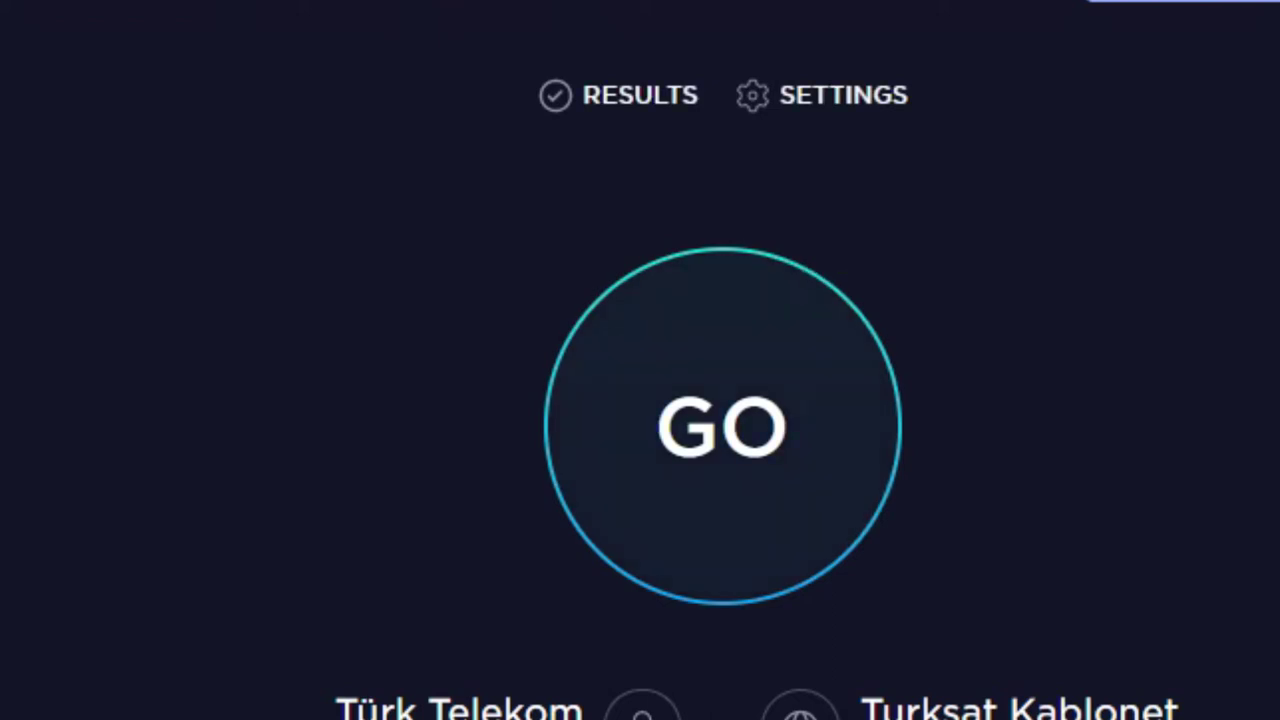
click(720, 402)
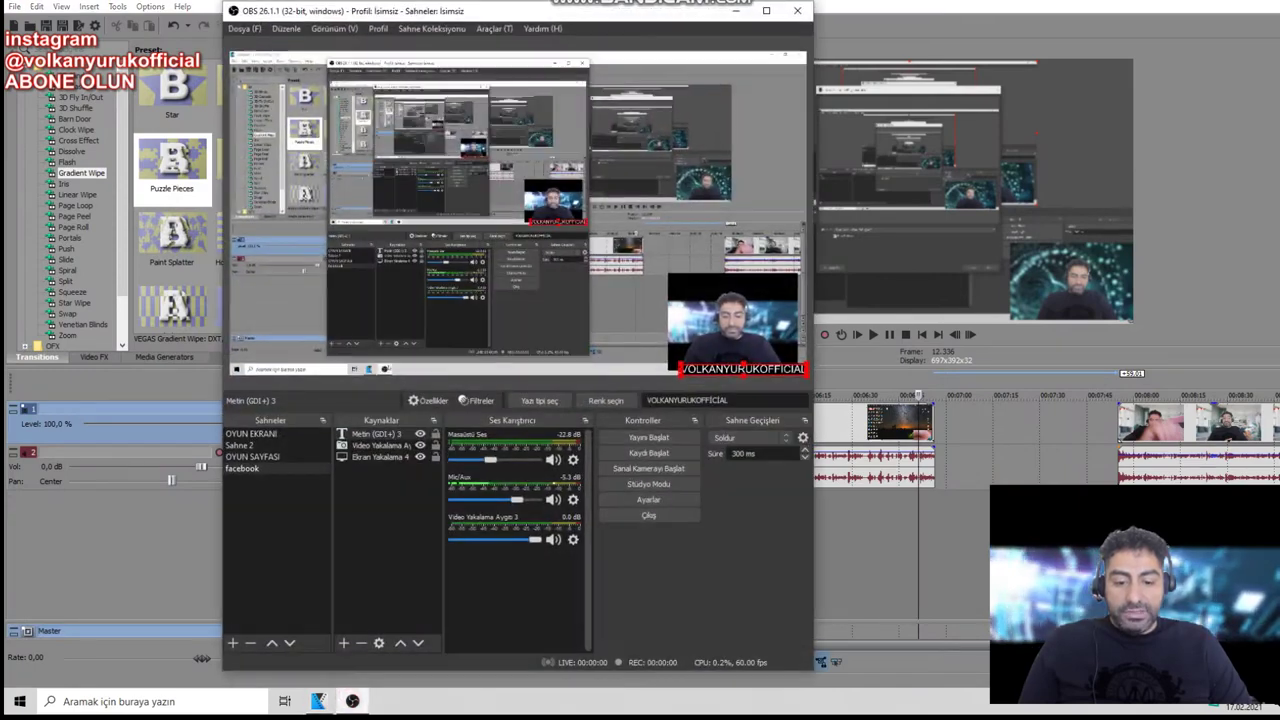
Switch back to OBS Studio, reopen the settings, and review the bitrate, filler data and keyframe interval for streaming output
click(352, 701)
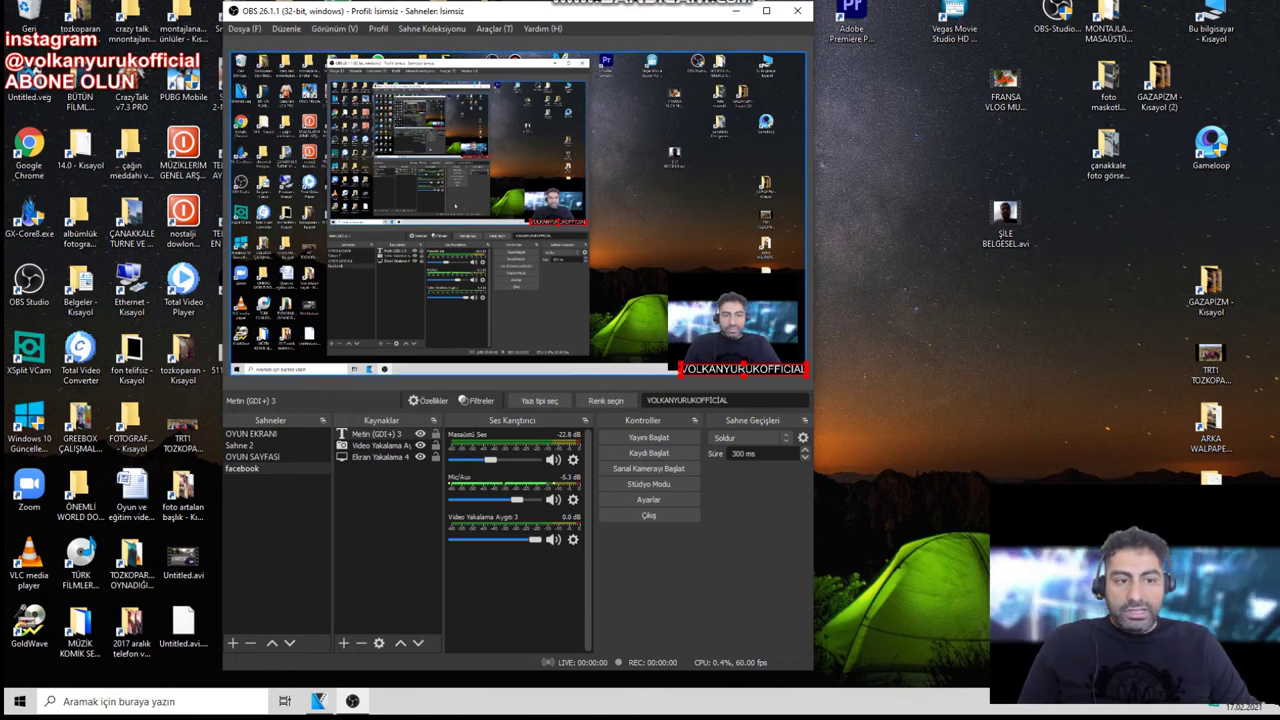
click(244, 29)
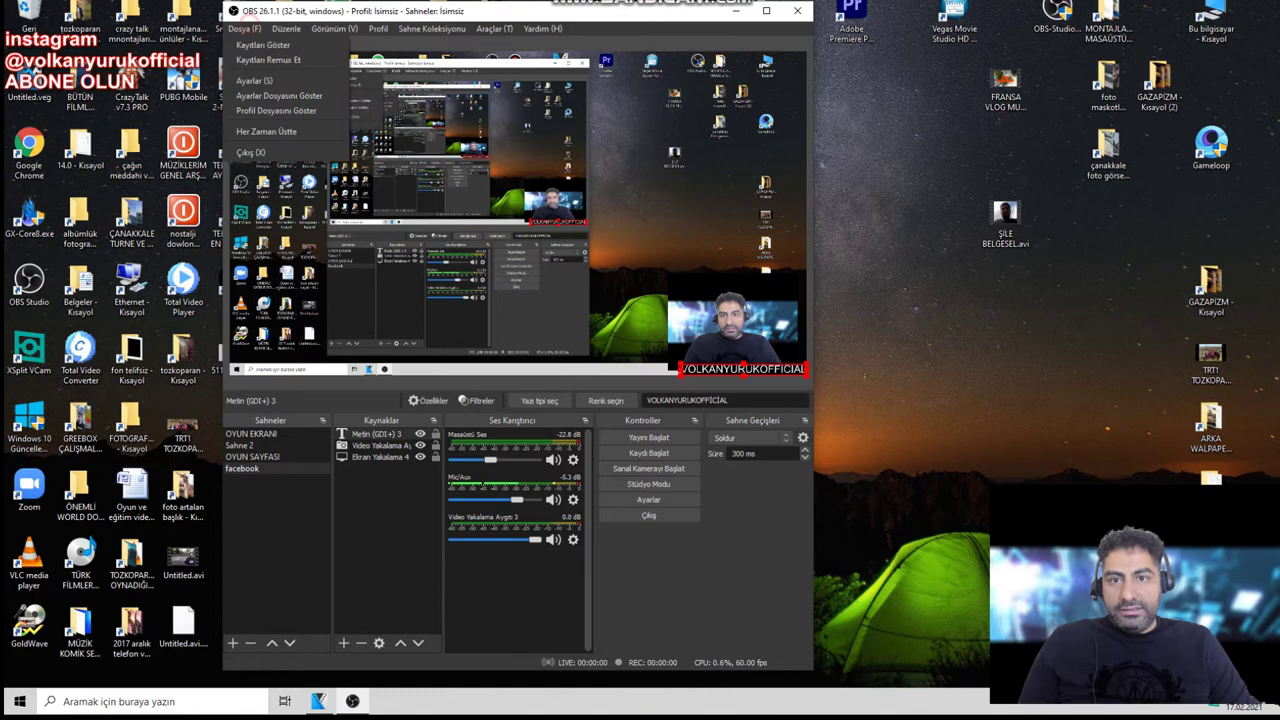
click(250, 79)
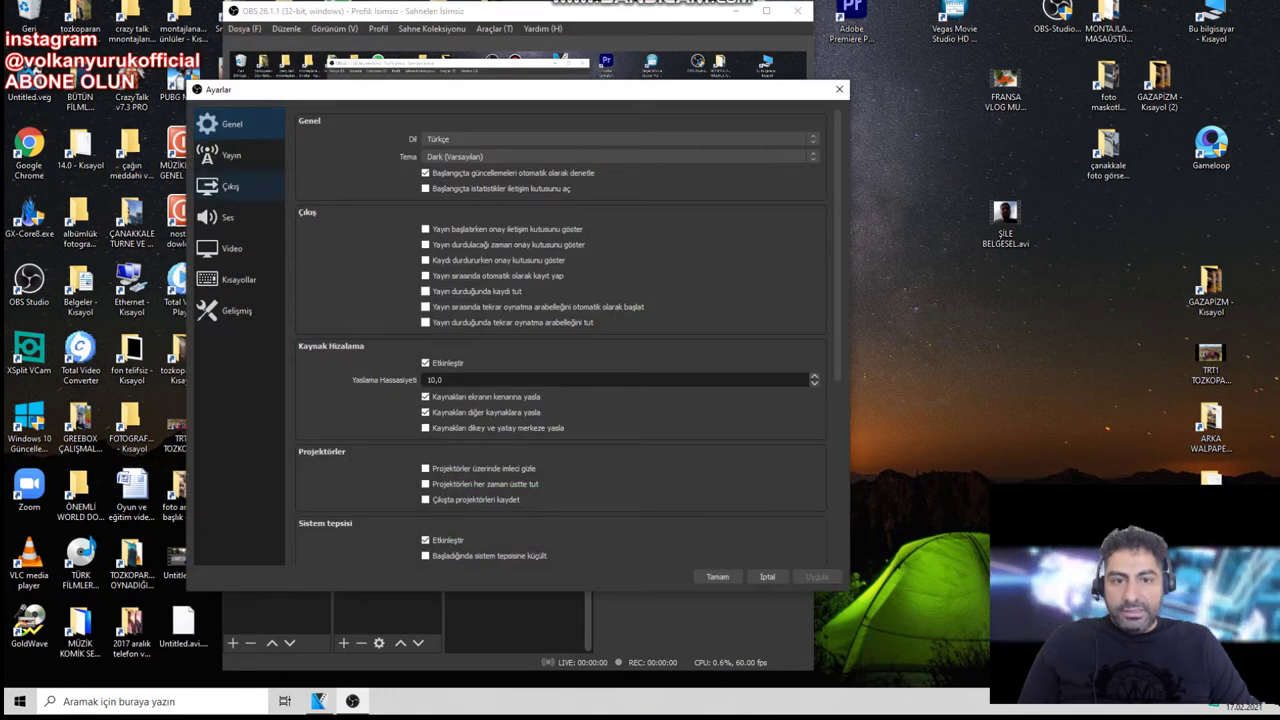
click(232, 187)
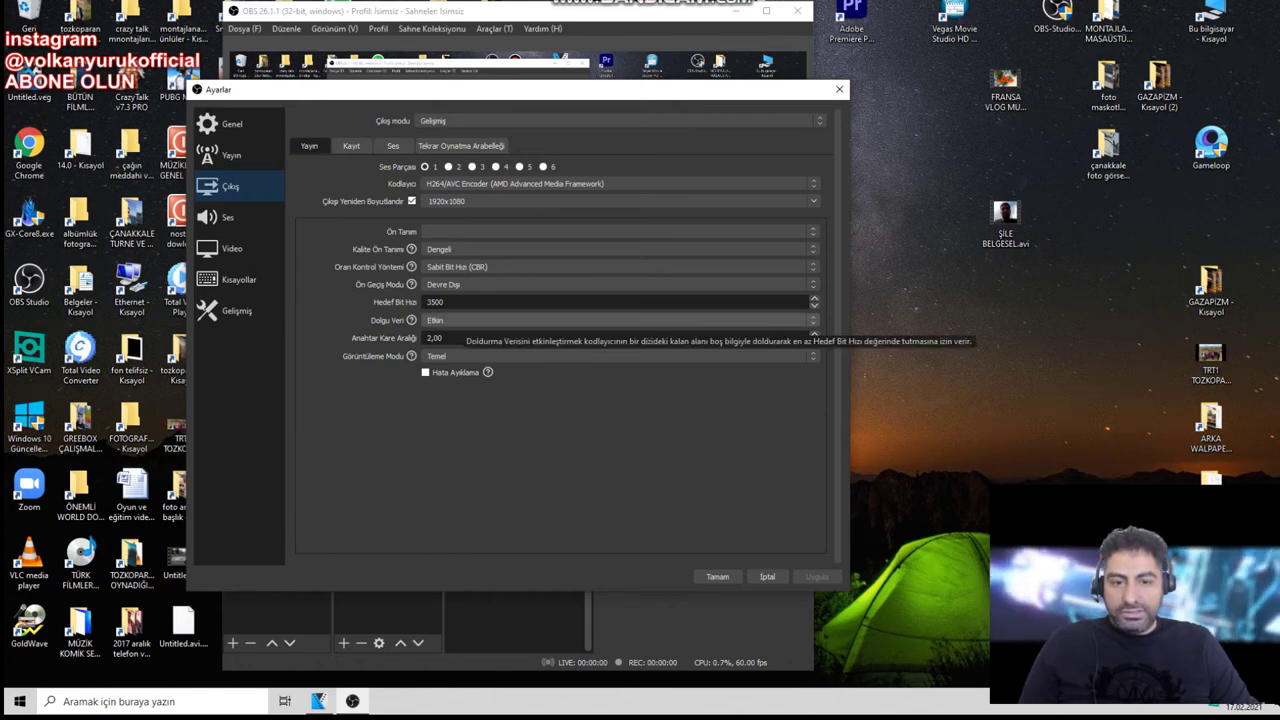
mouse_move(411, 356)
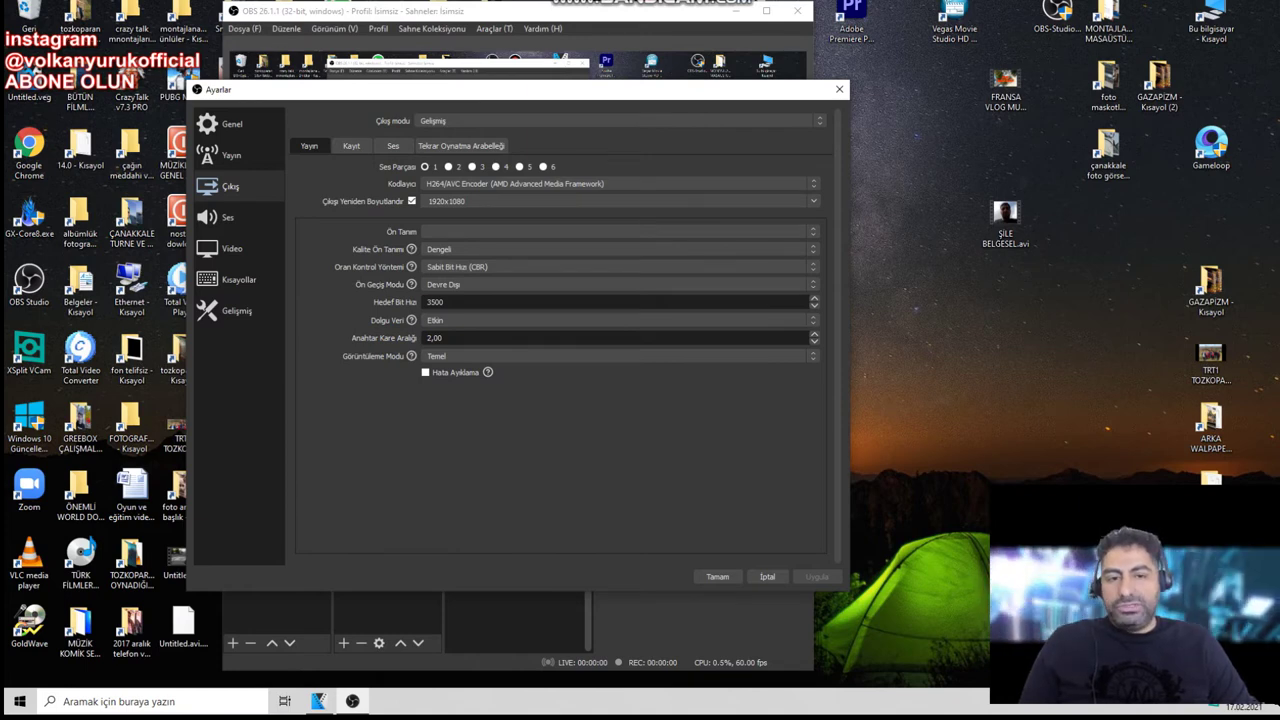
Compare the video resolution settings with the streaming output settings, and open the stream service and server settings
click(232, 249)
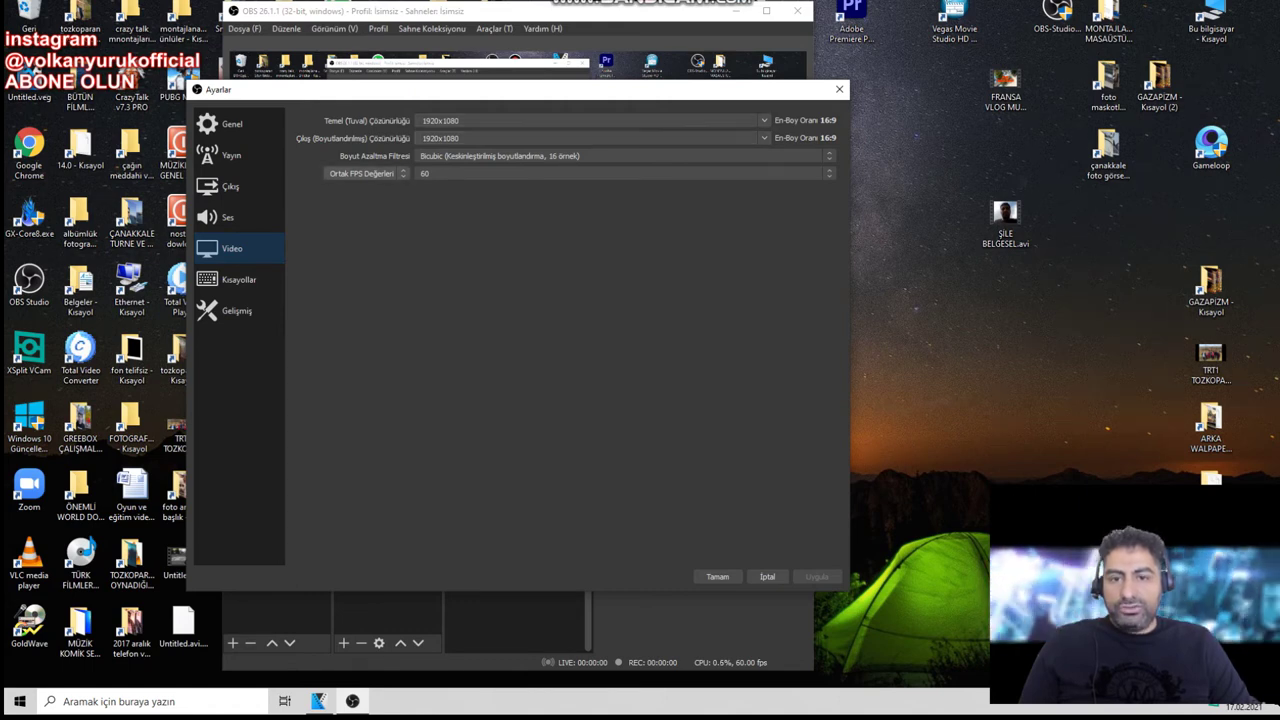
click(230, 188)
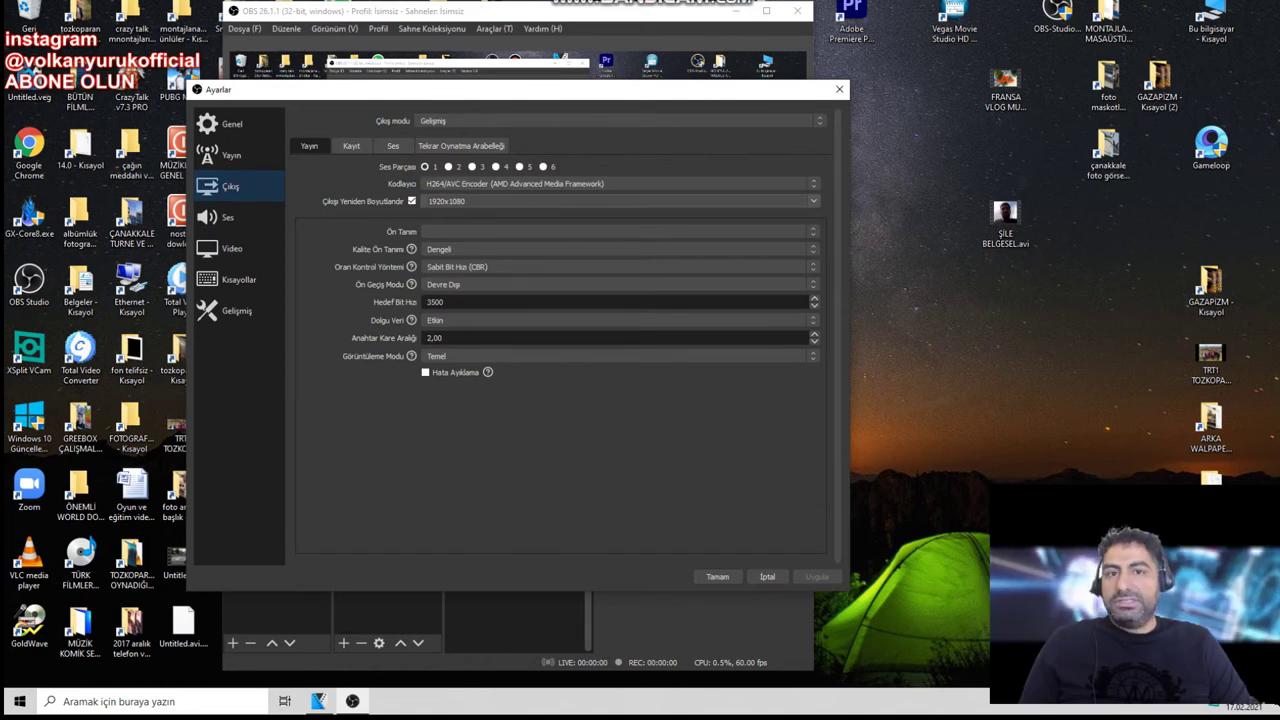
click(234, 249)
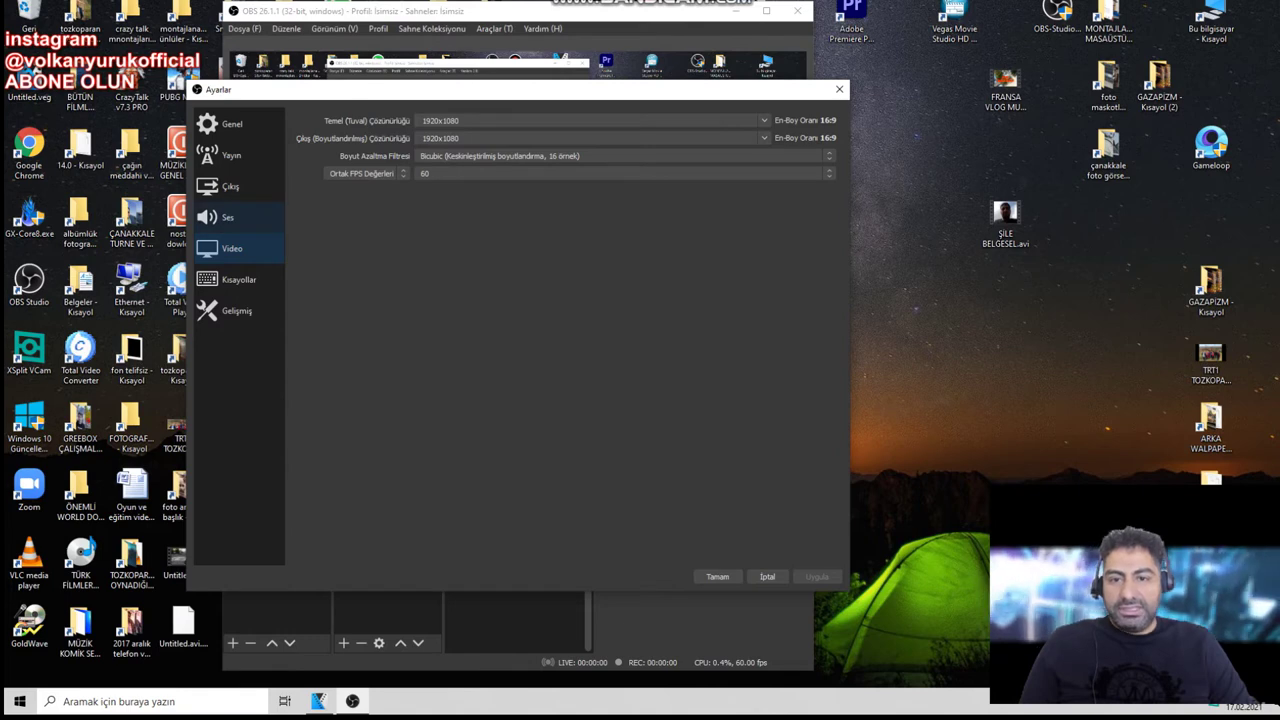
click(232, 187)
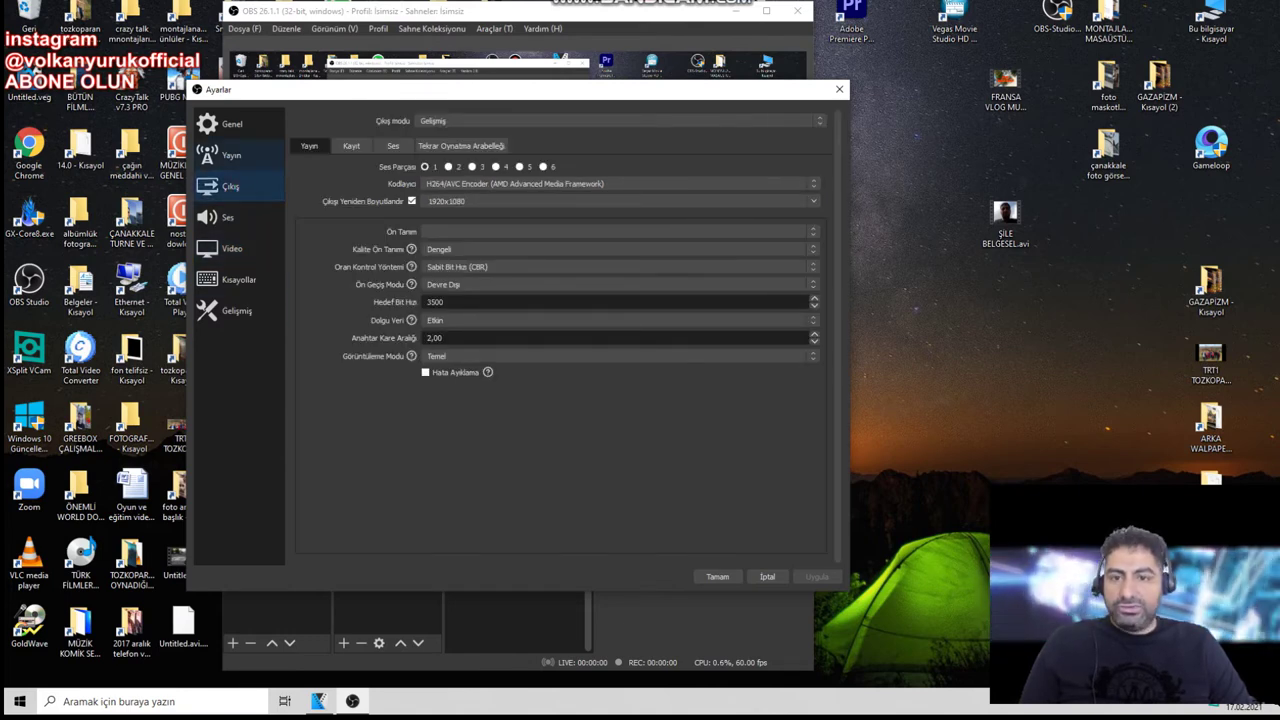
click(230, 155)
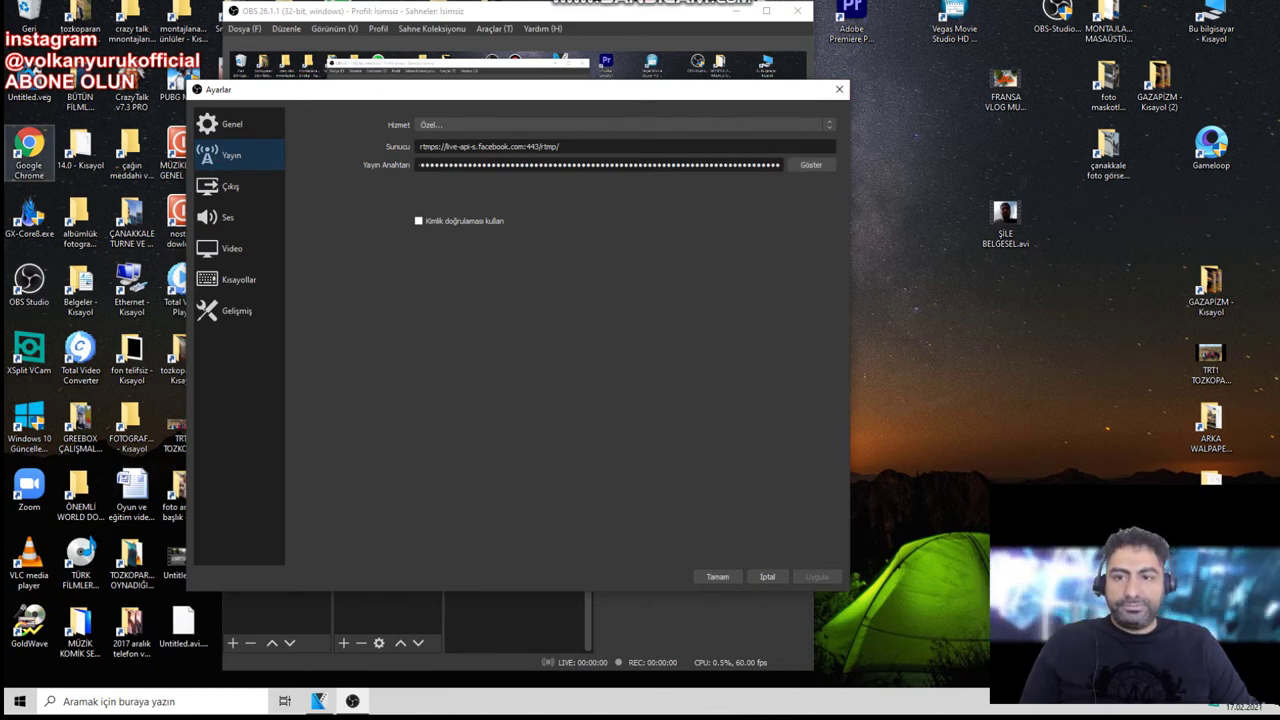
Switch to Chrome, open Facebook Creator Studio, and go from there to the Facebook home page
double_click(29, 150)
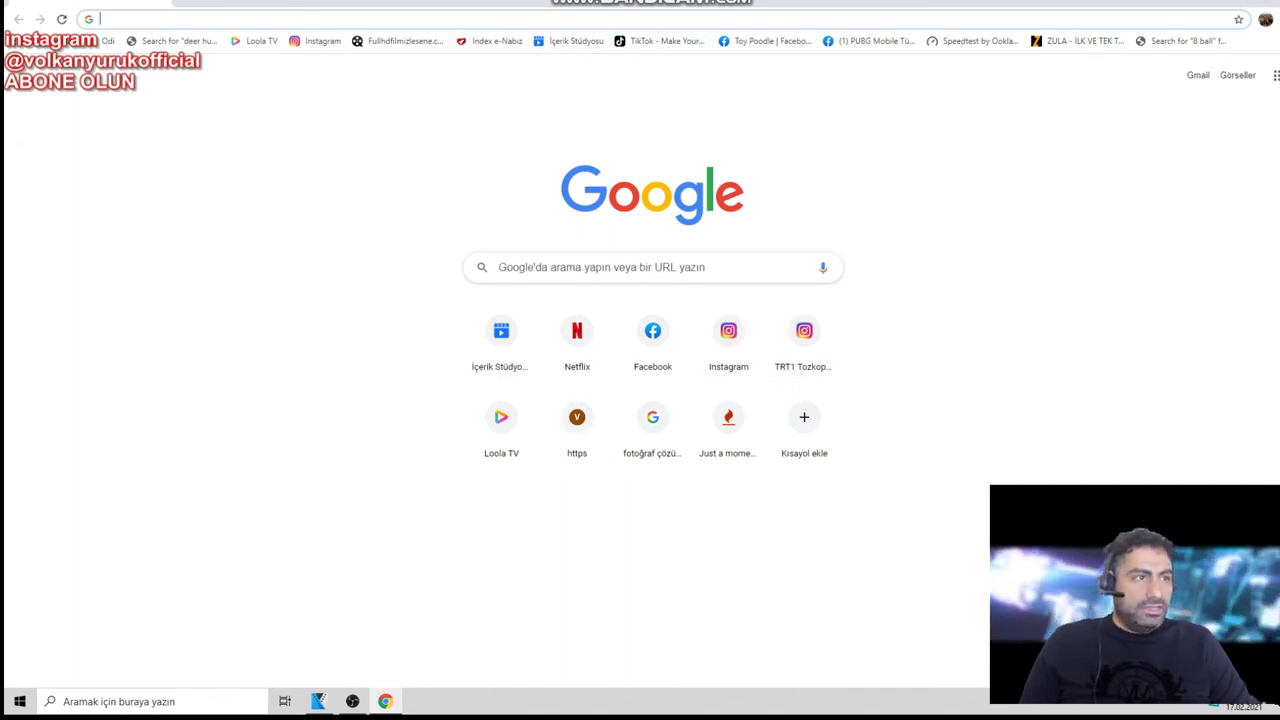
click(578, 41)
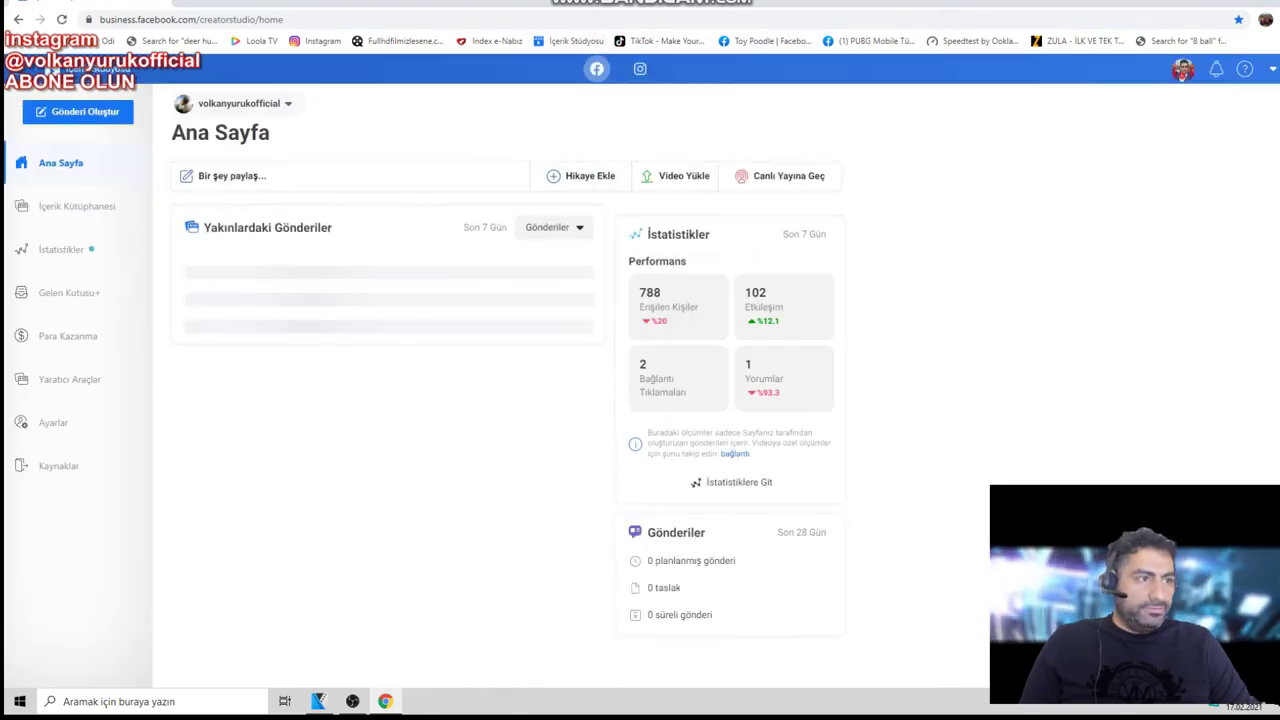
click(1182, 71)
click(1150, 97)
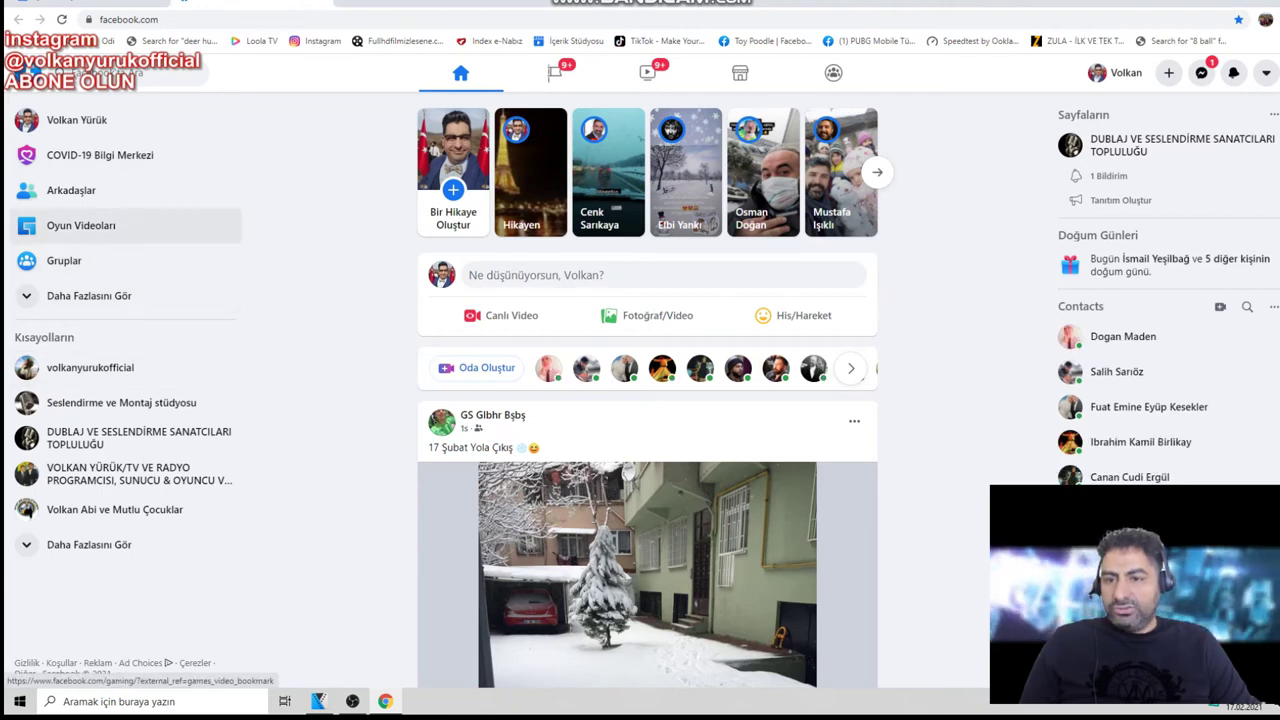
Start a stream from Facebook's Oyun Videoları section and set up the live broadcast in Live Producer through the Live Dashboard
click(86, 228)
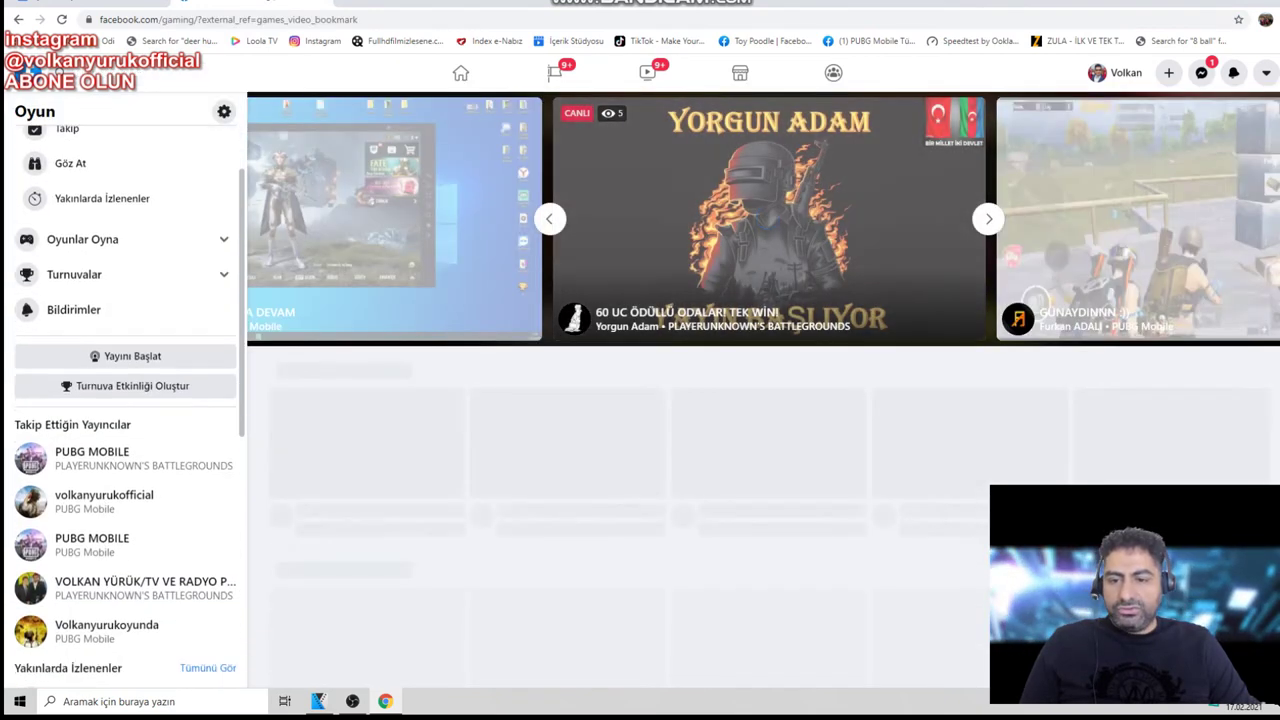
scroll(128, 318, down, 1)
click(128, 312)
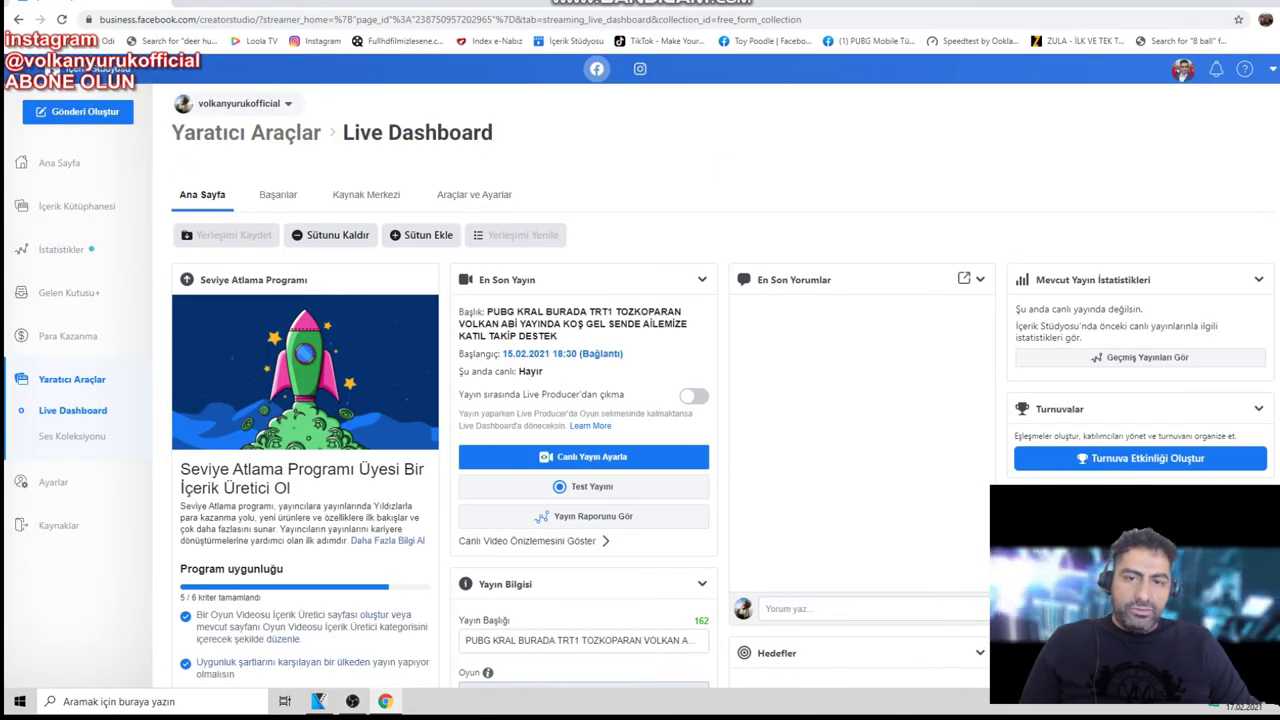
scroll(590, 190, down, 3)
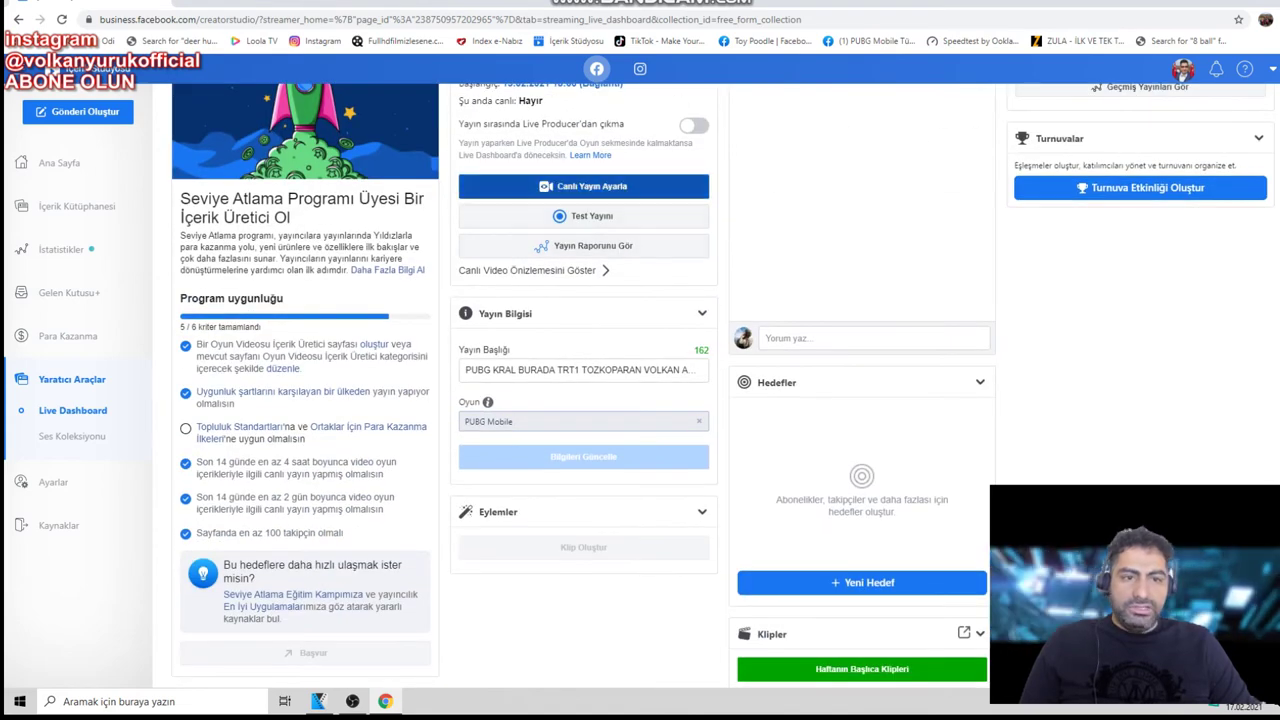
click(622, 186)
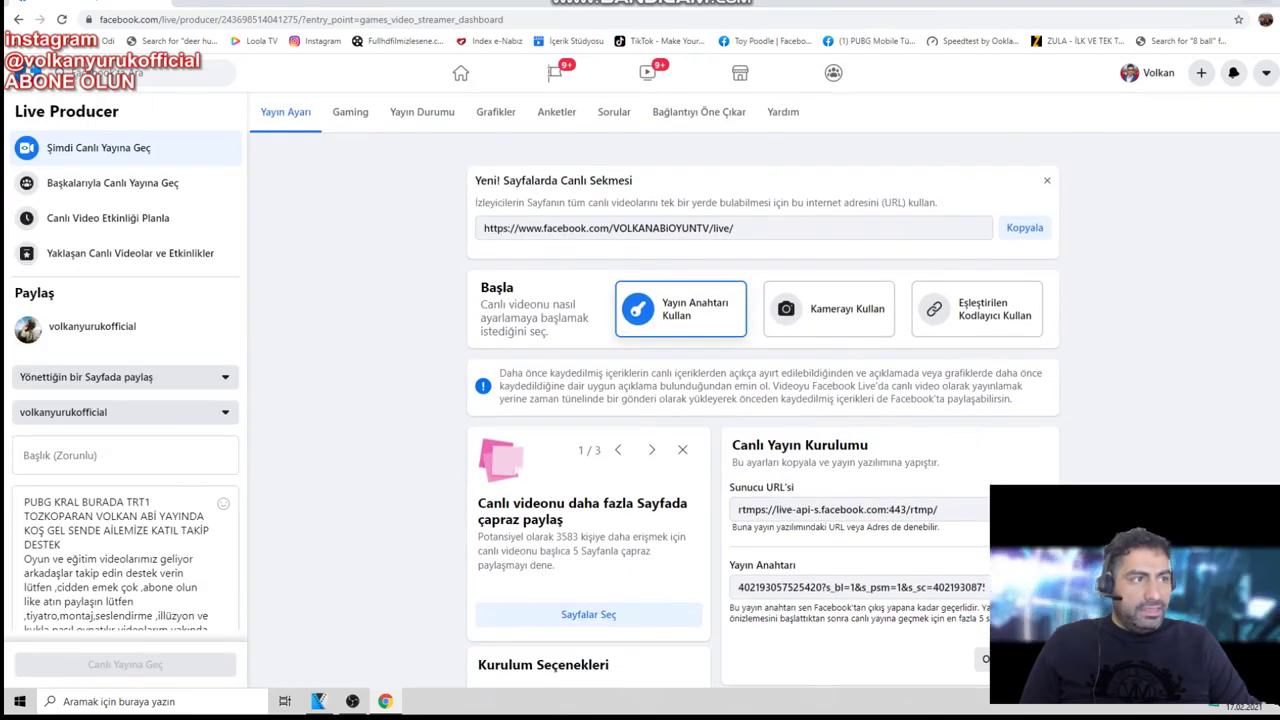
Shrink the browser window and set the broadcast title to "PUBG VE SOHBET VAR GENÇLER BUYURUK"
click(1256, 1)
drag(820, 420, 800, 687)
drag(876, 417, 876, 306)
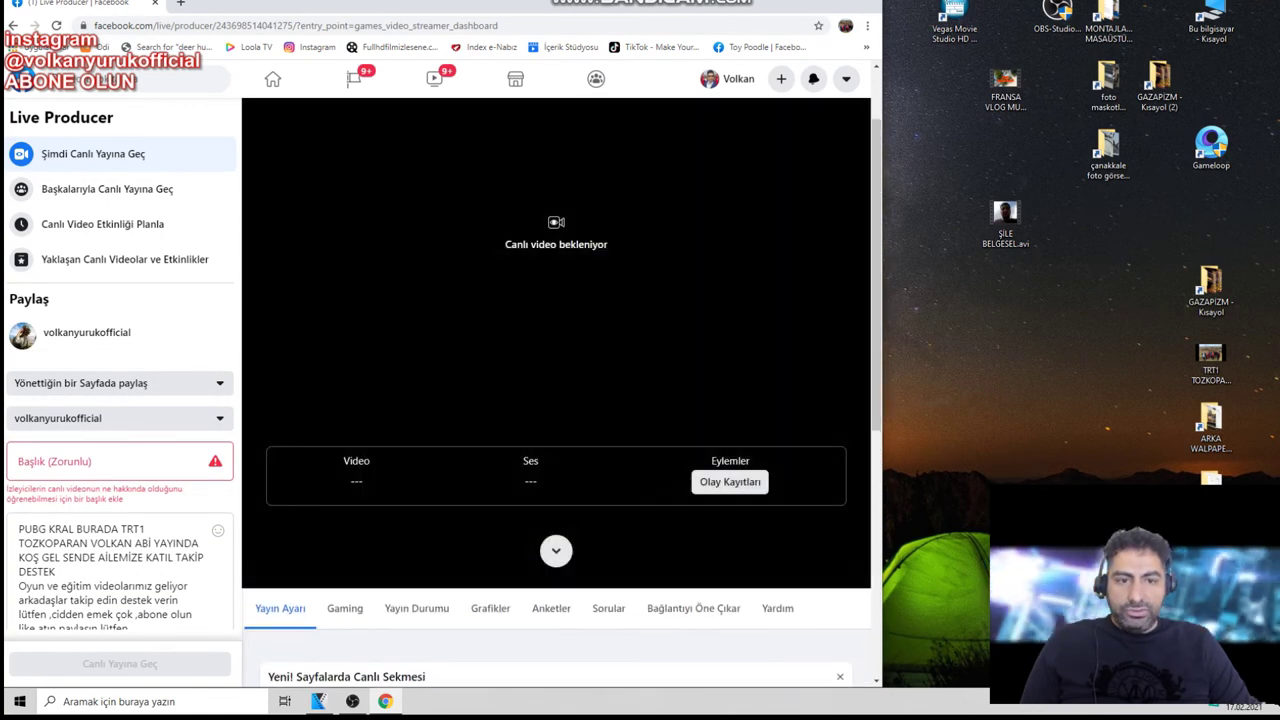
click(43, 461)
click(62, 493)
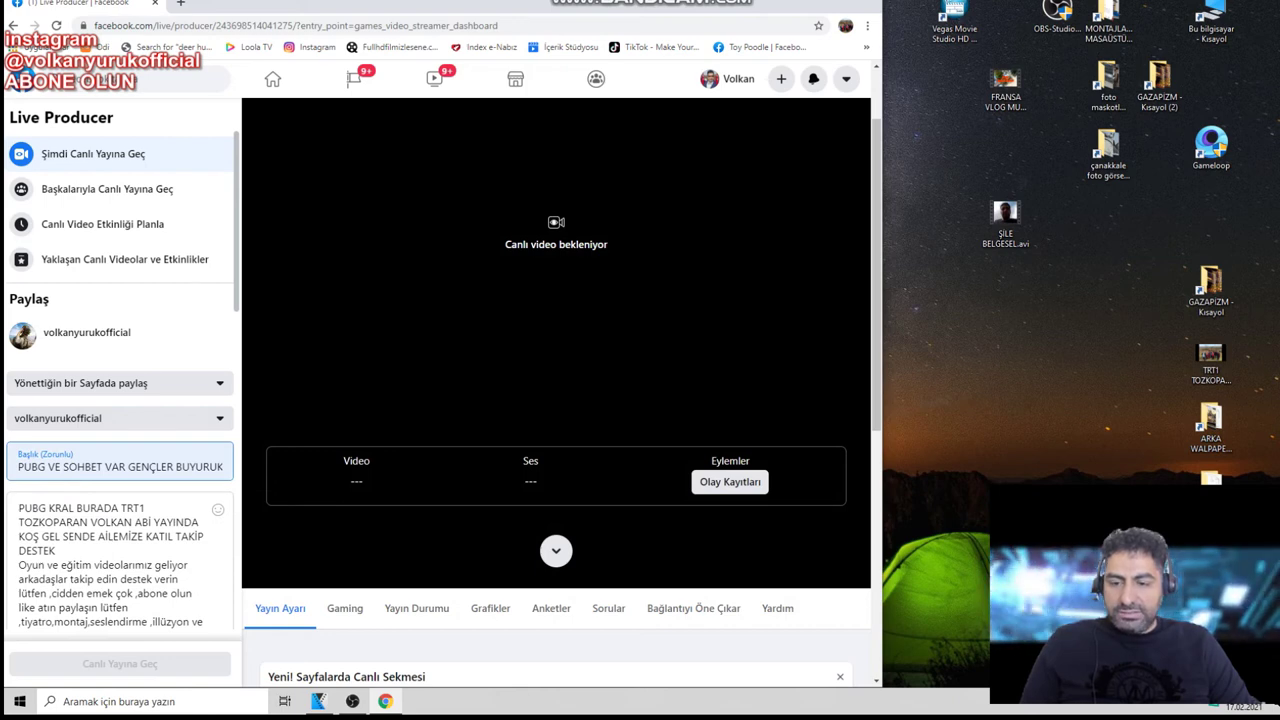
Tag the broadcast's game as PUBG Mobile in the Oyun section of Live Producer
scroll(120, 380, down, 3)
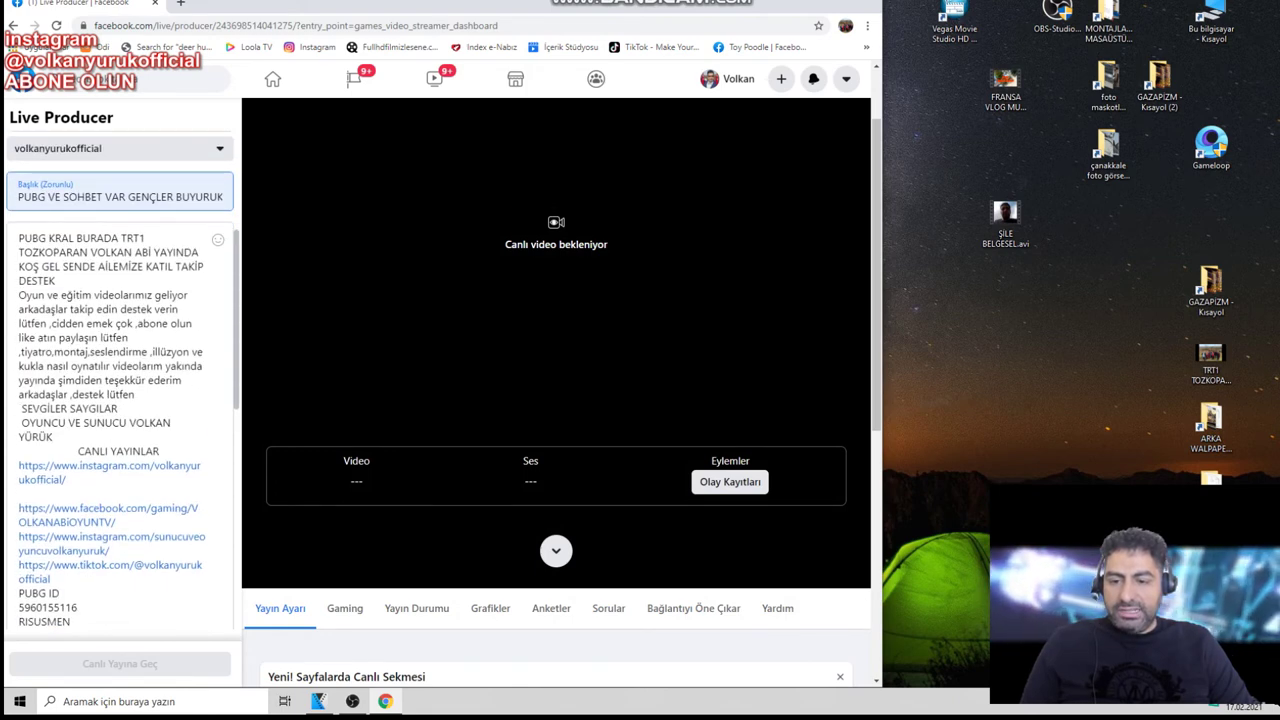
scroll(556, 390, down, 3)
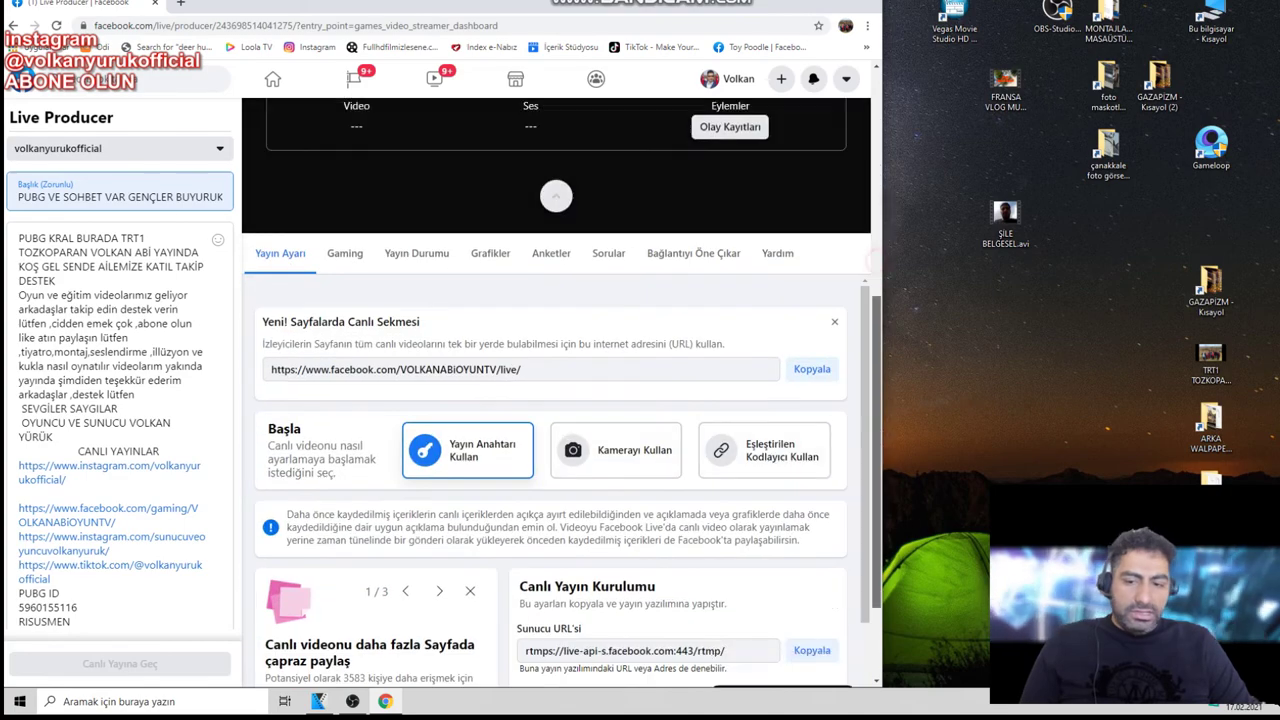
scroll(120, 380, down, 1)
scroll(120, 380, down, 4)
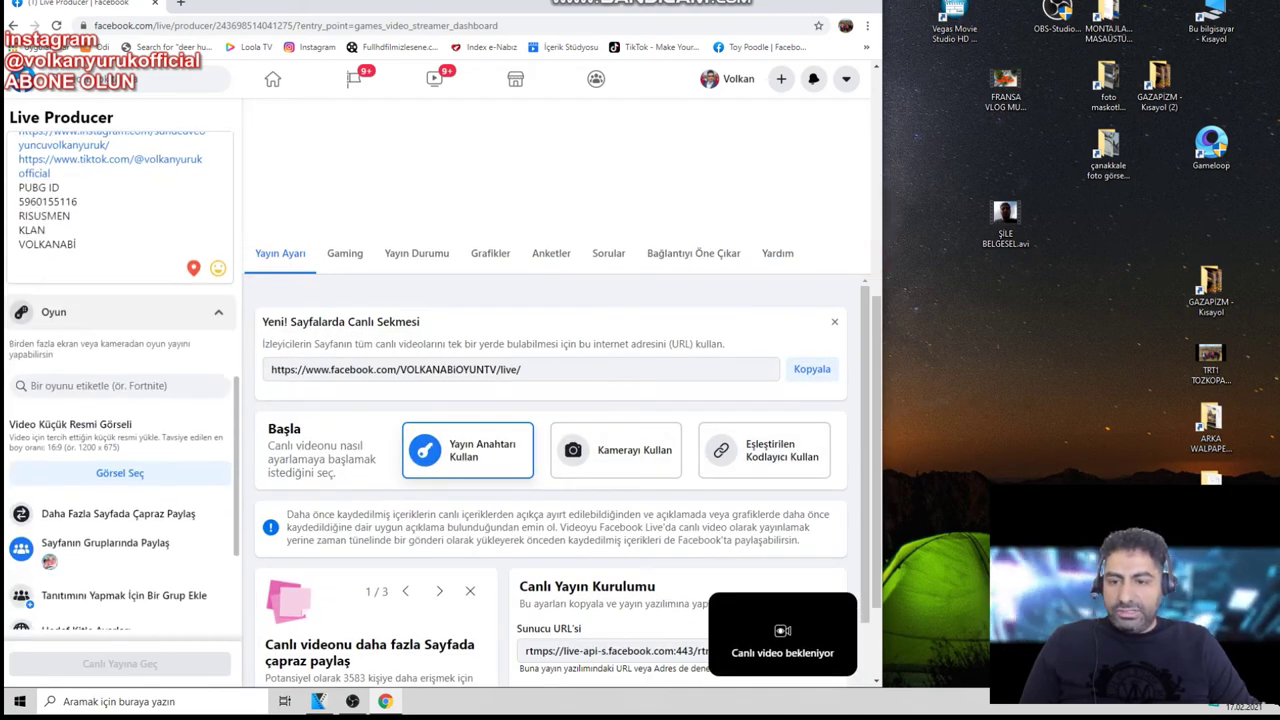
click(125, 386)
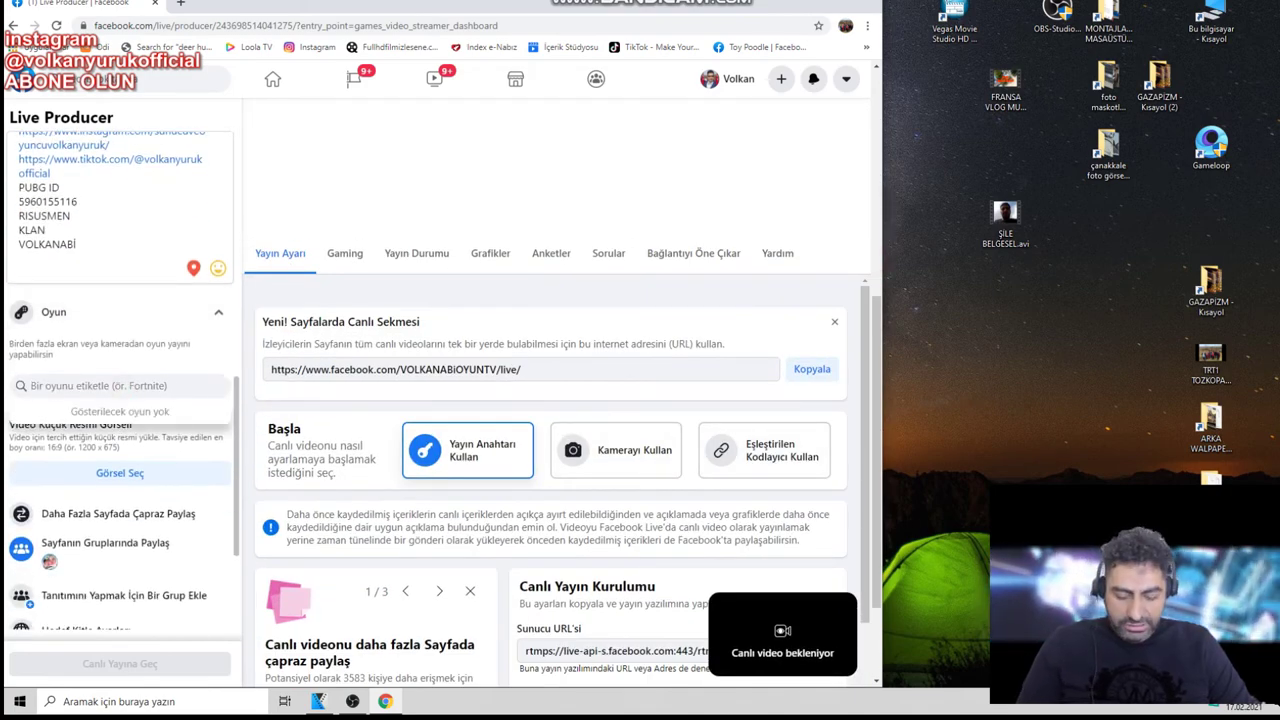
text(P)
click(91, 425)
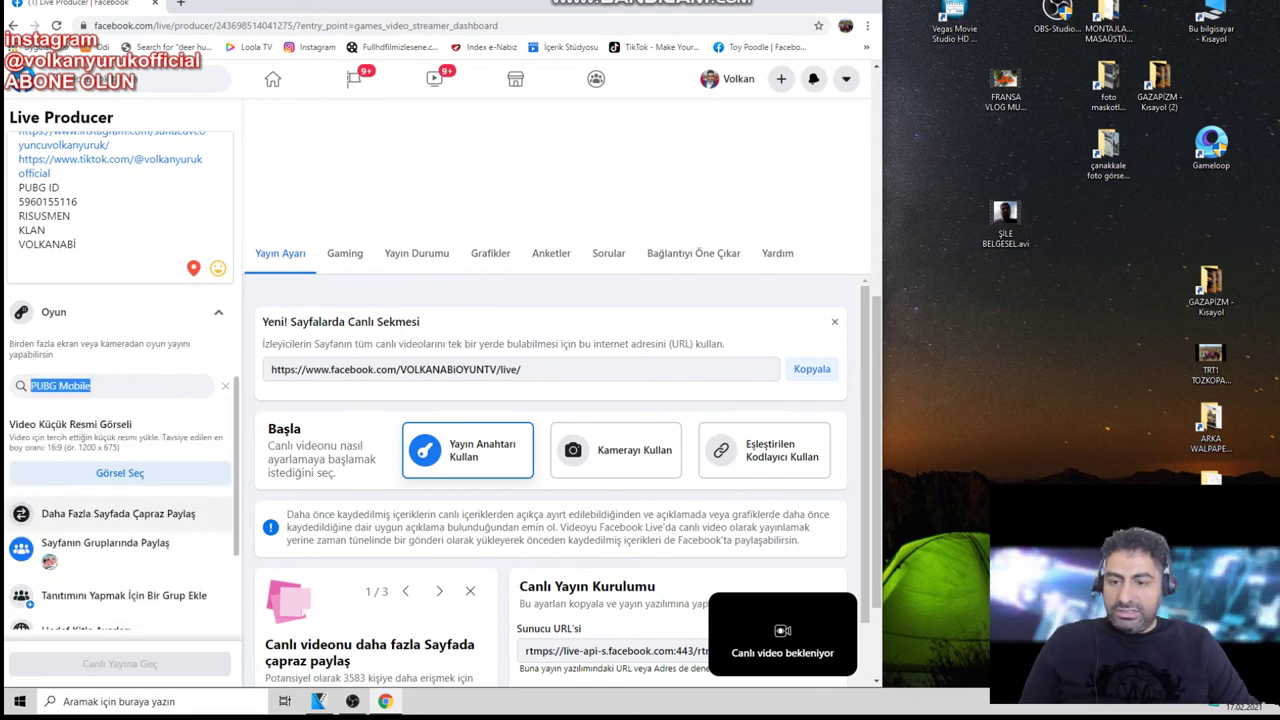
Upload images (2).jfif from the ARKA WALPAPER folder as the broadcast's video thumbnail
click(122, 483)
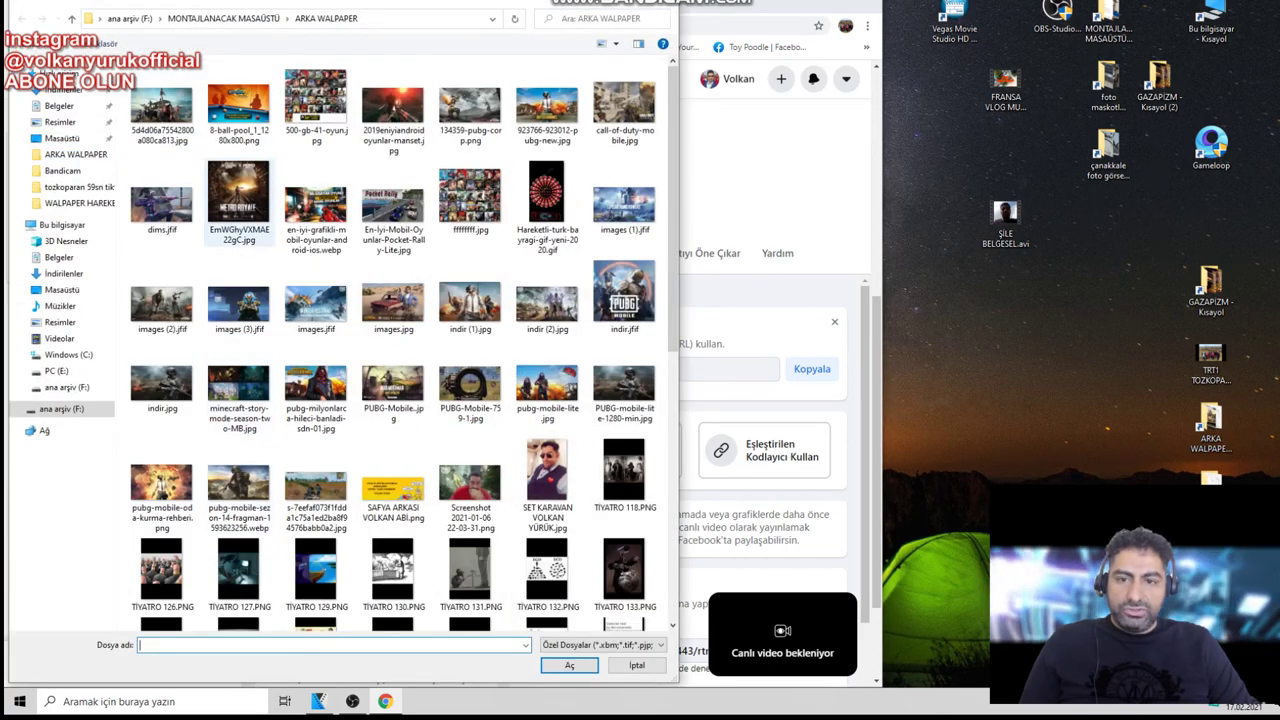
double_click(162, 300)
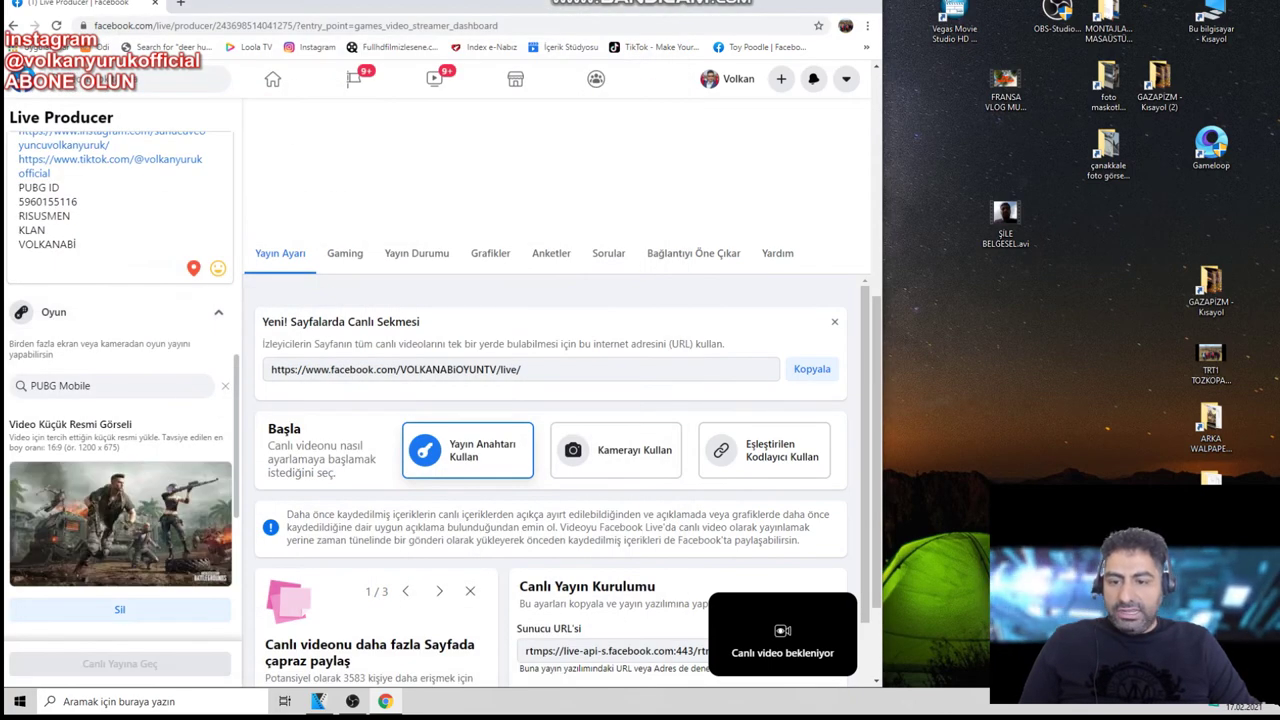
scroll(120, 461, down, 3)
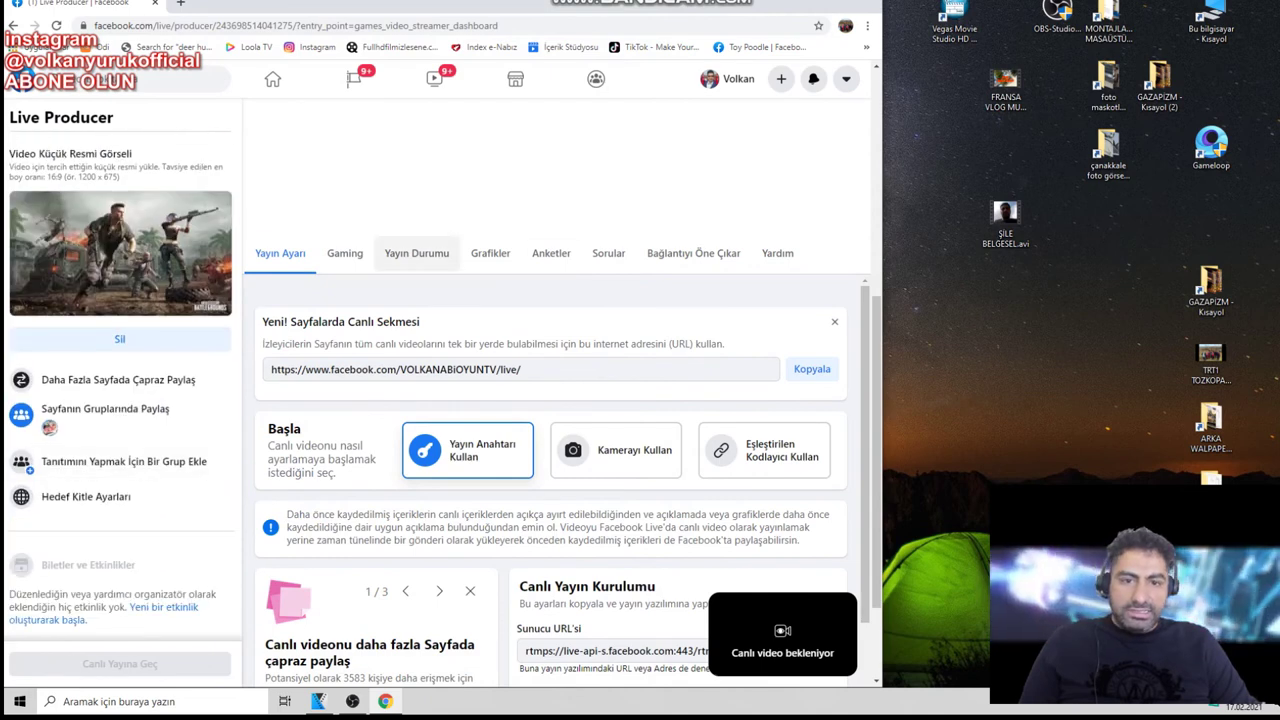
Look at the saved poll "BENİ TAKİP EDER DESTEK VERİRİMİSİN?" and its answer options, and return to the broadcast setup
click(551, 253)
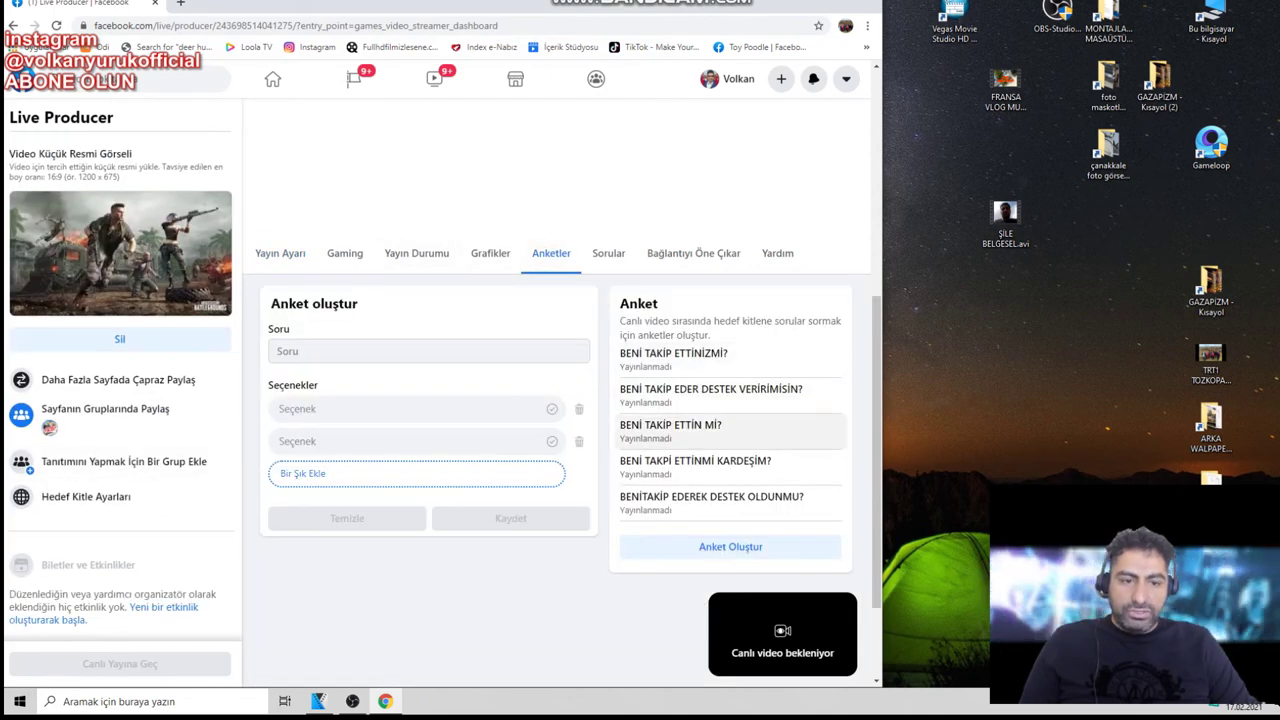
click(698, 394)
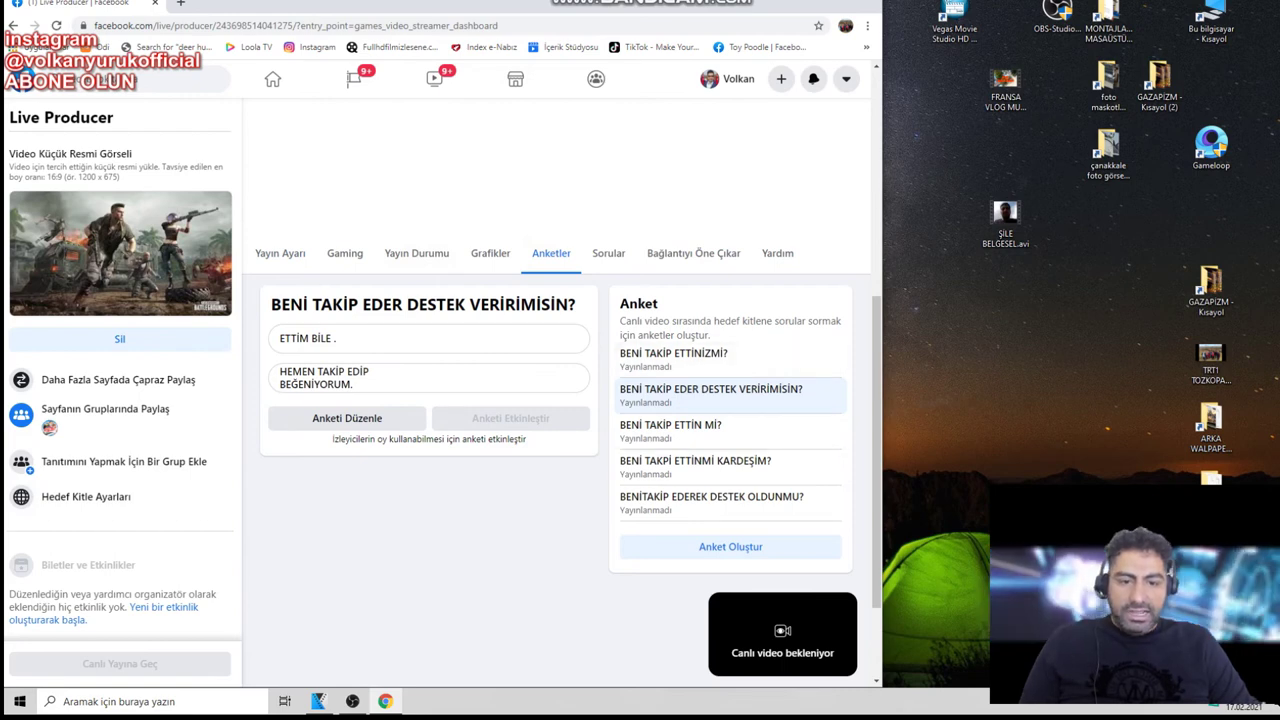
click(280, 253)
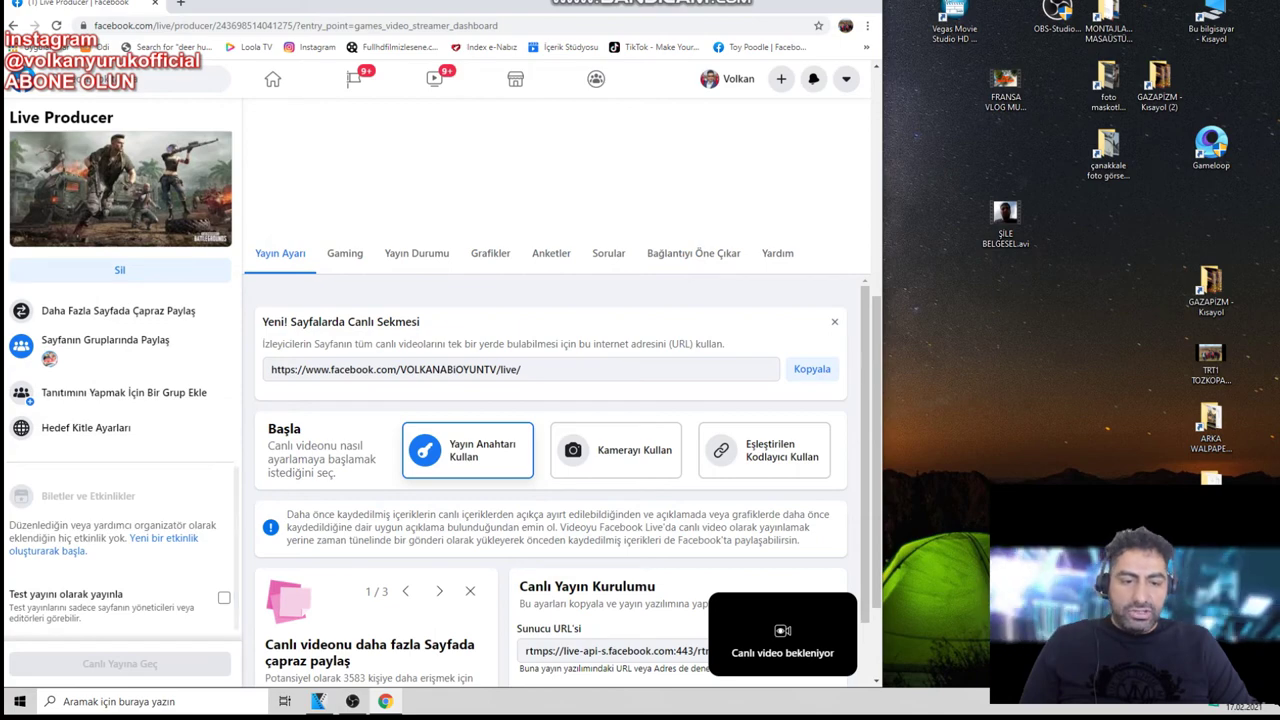
Copy the server URL from Live Producer's Canlı Yayın Kurulumu section and open the stream settings in OBS Studio
scroll(616, 450, down, 5)
scroll(616, 450, up, 2)
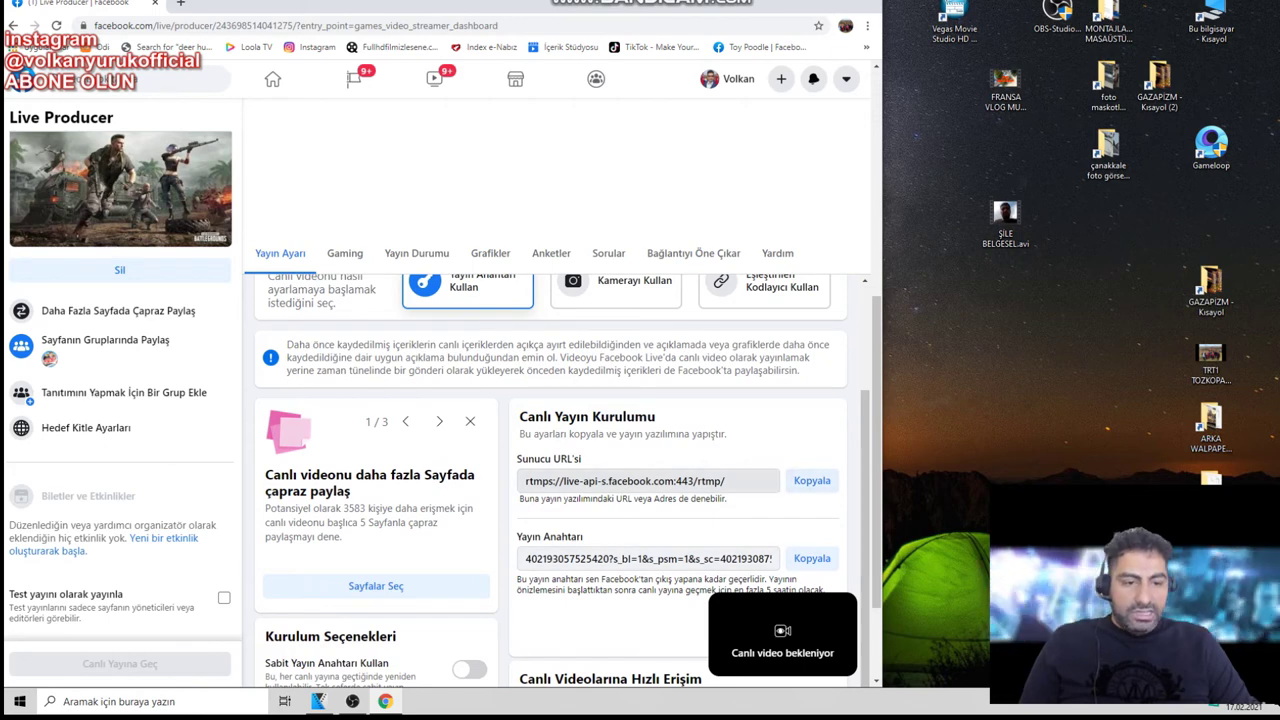
click(812, 480)
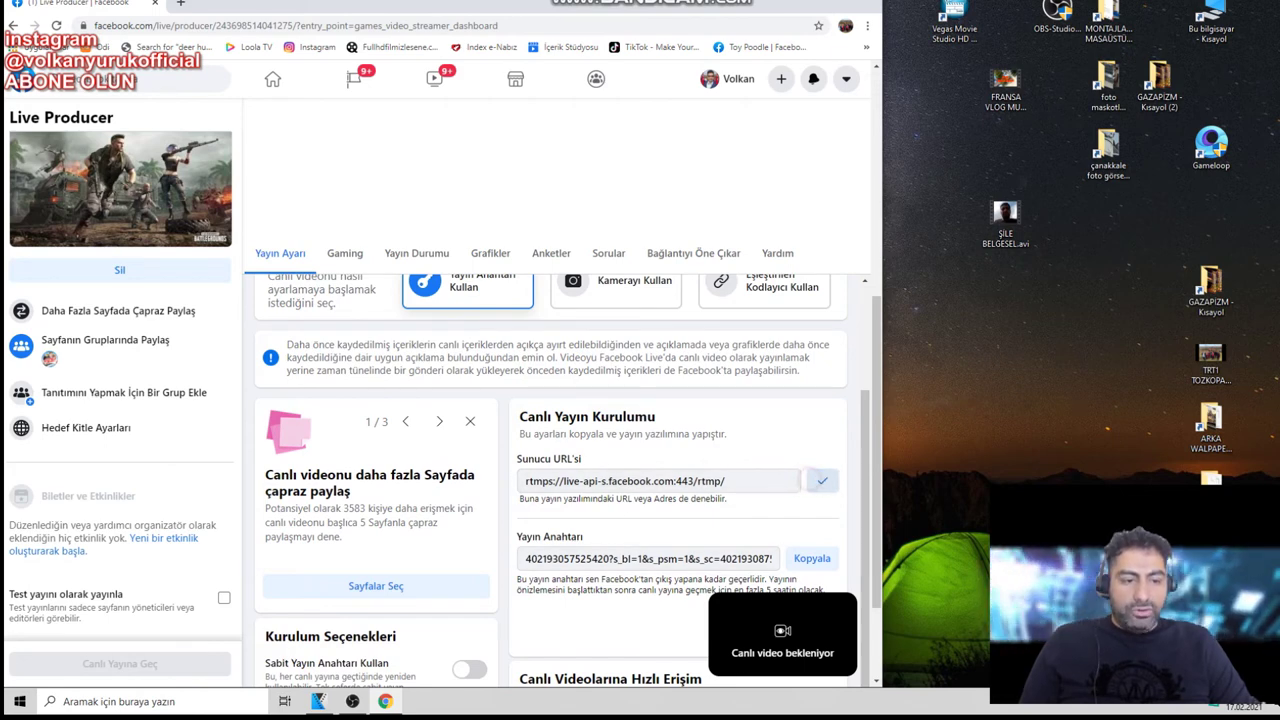
click(352, 702)
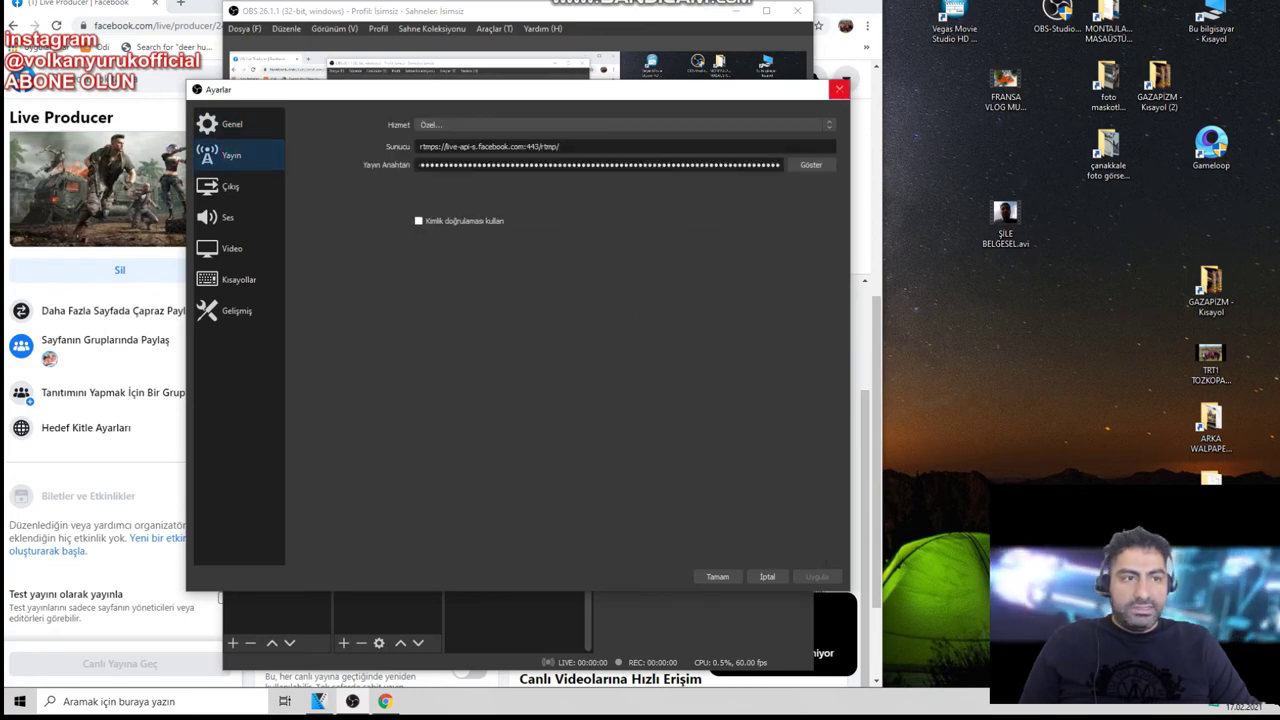
click(838, 89)
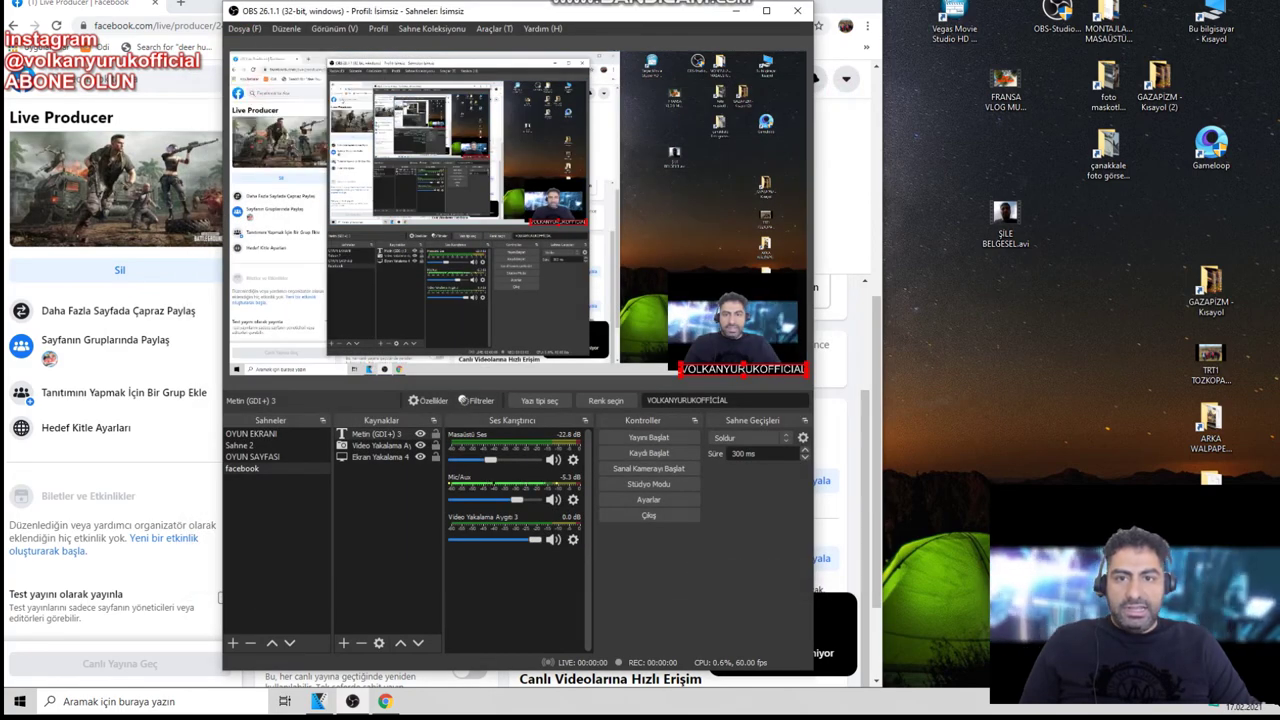
click(648, 500)
click(232, 155)
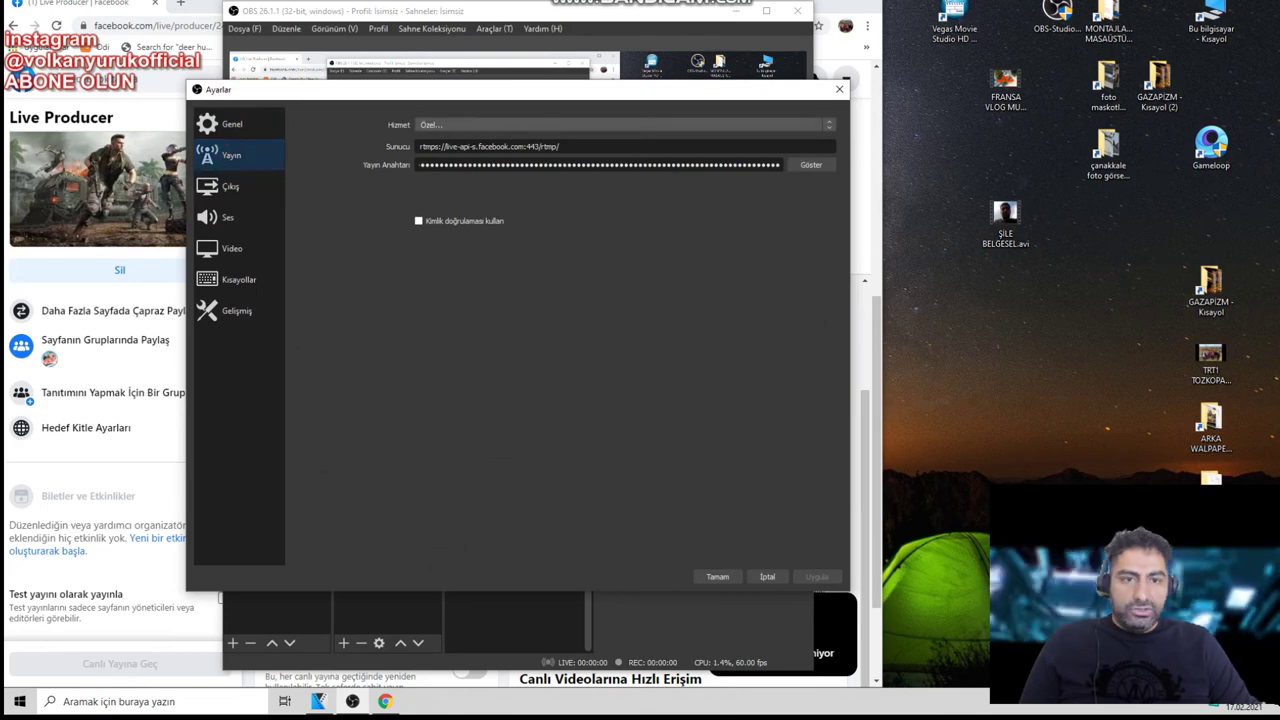
Set the stream service to Özel and the server to rtmps://live-api-s.facebook.com:443/rtmp/
click(620, 124)
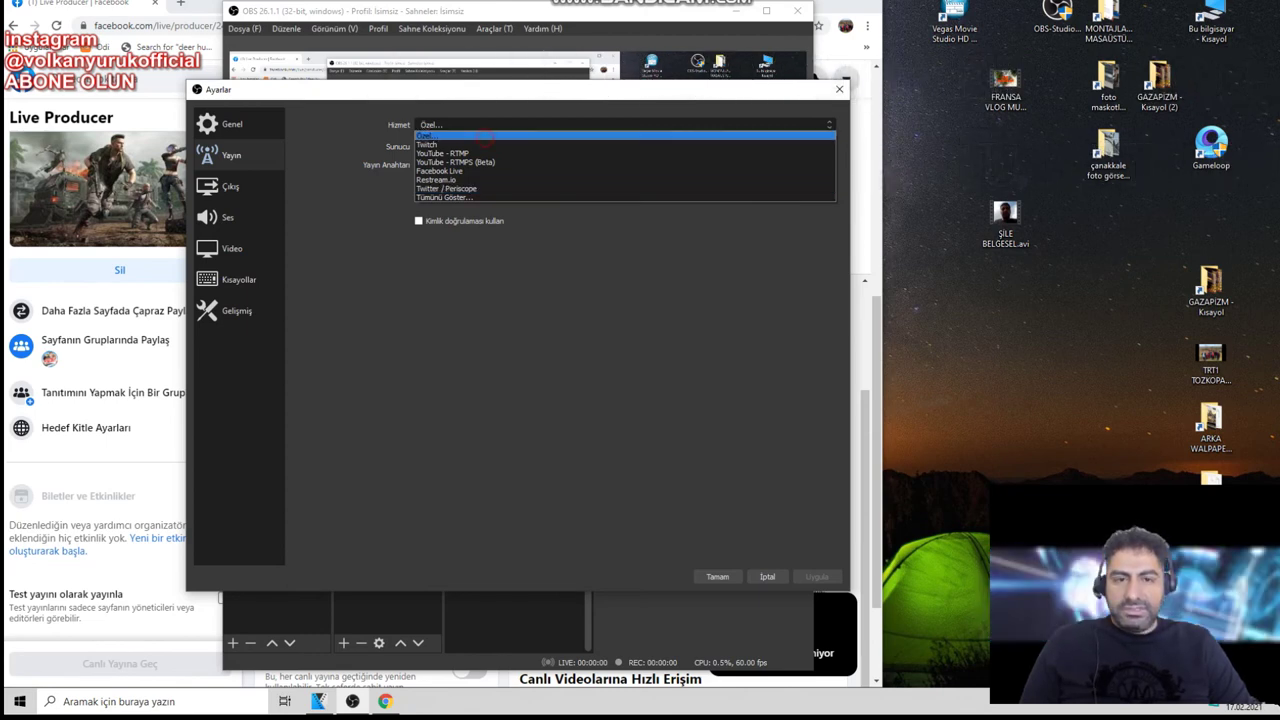
click(483, 137)
triple_click(580, 146)
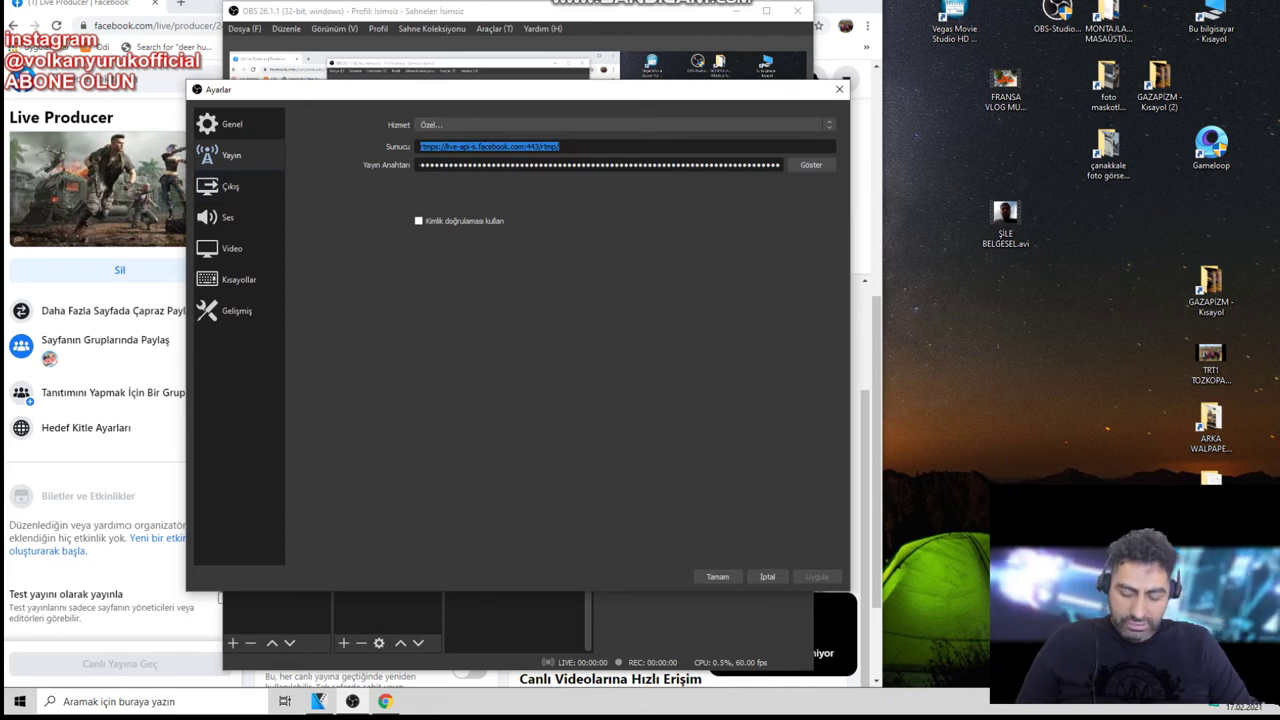
text(rtmps://live-api-s.facebook.com:443/rtmp/)
Replace the stream key in OBS Studio with the one copied from Live Producer in Chrome, and save the settings
click(811, 164)
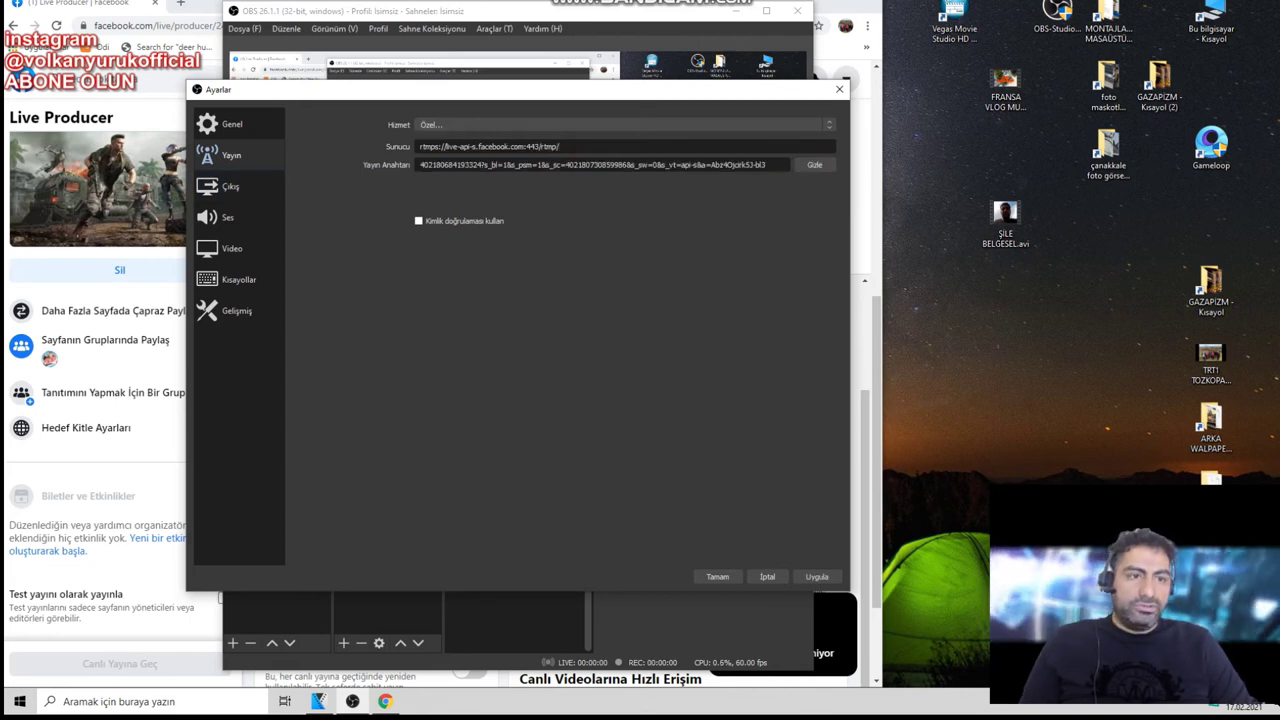
key(alt+Tab)
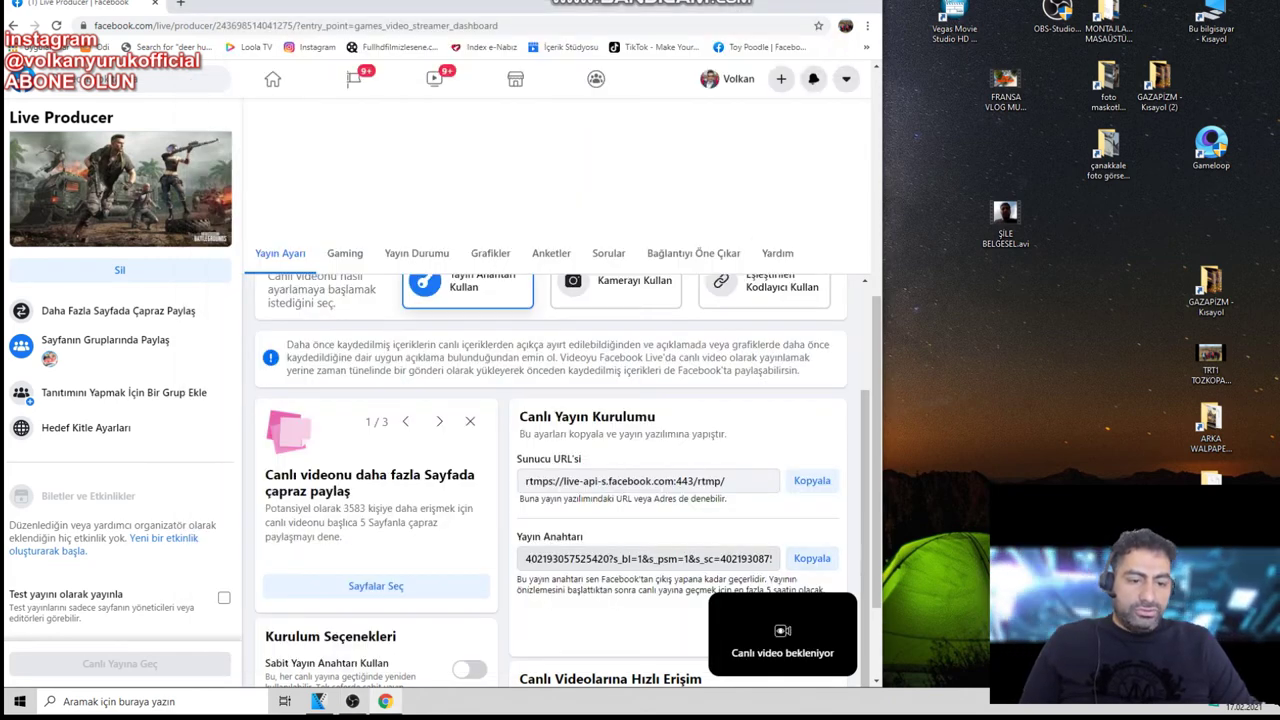
click(812, 559)
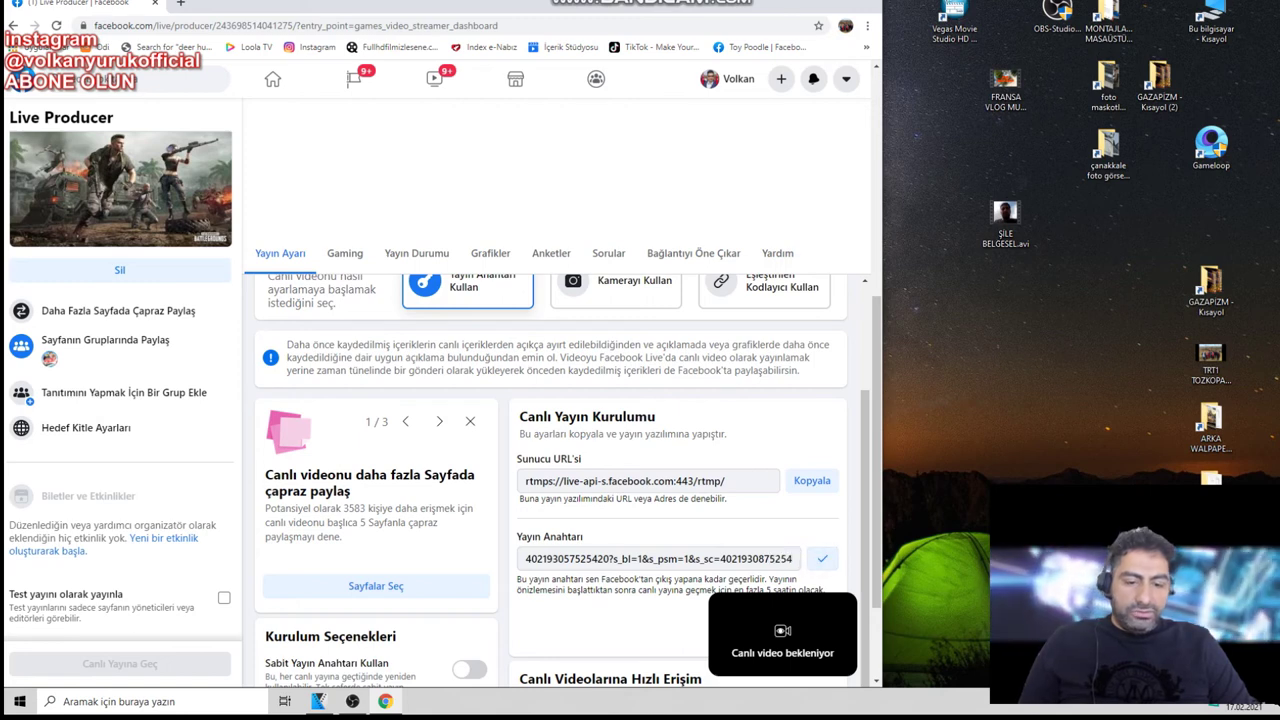
key(alt+Tab)
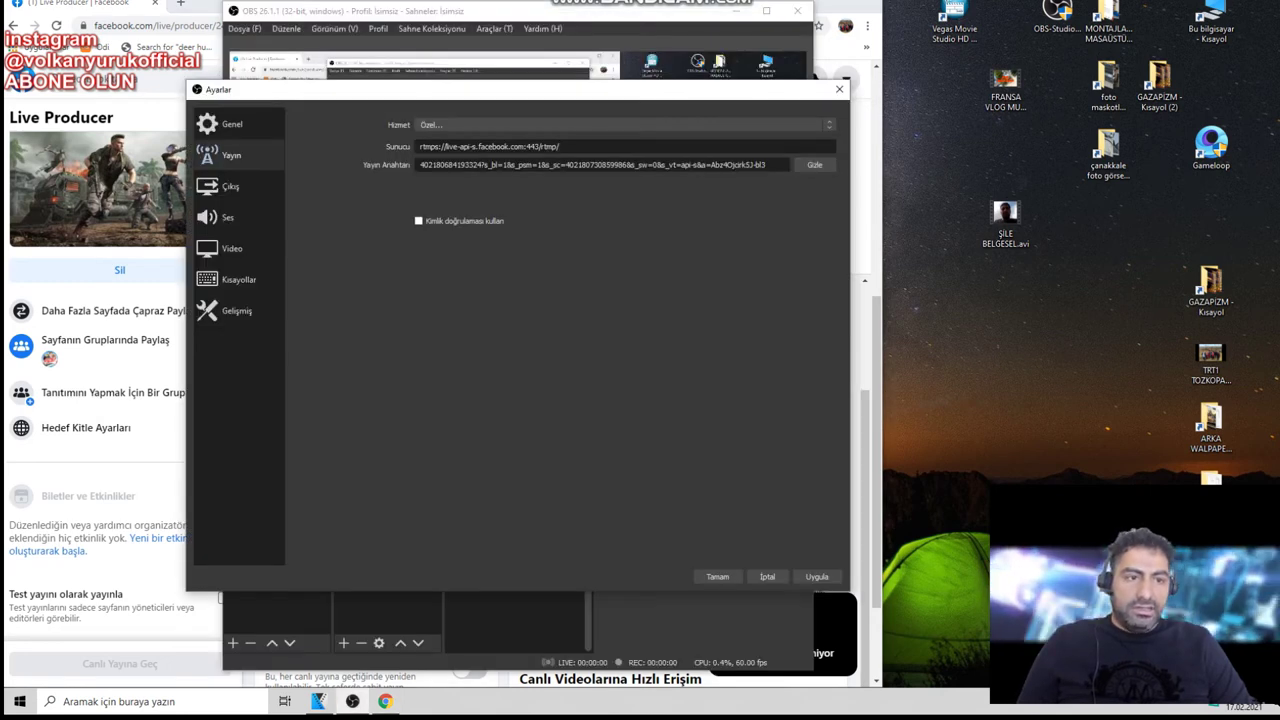
drag(768, 165, 418, 165)
key(ctrl+v)
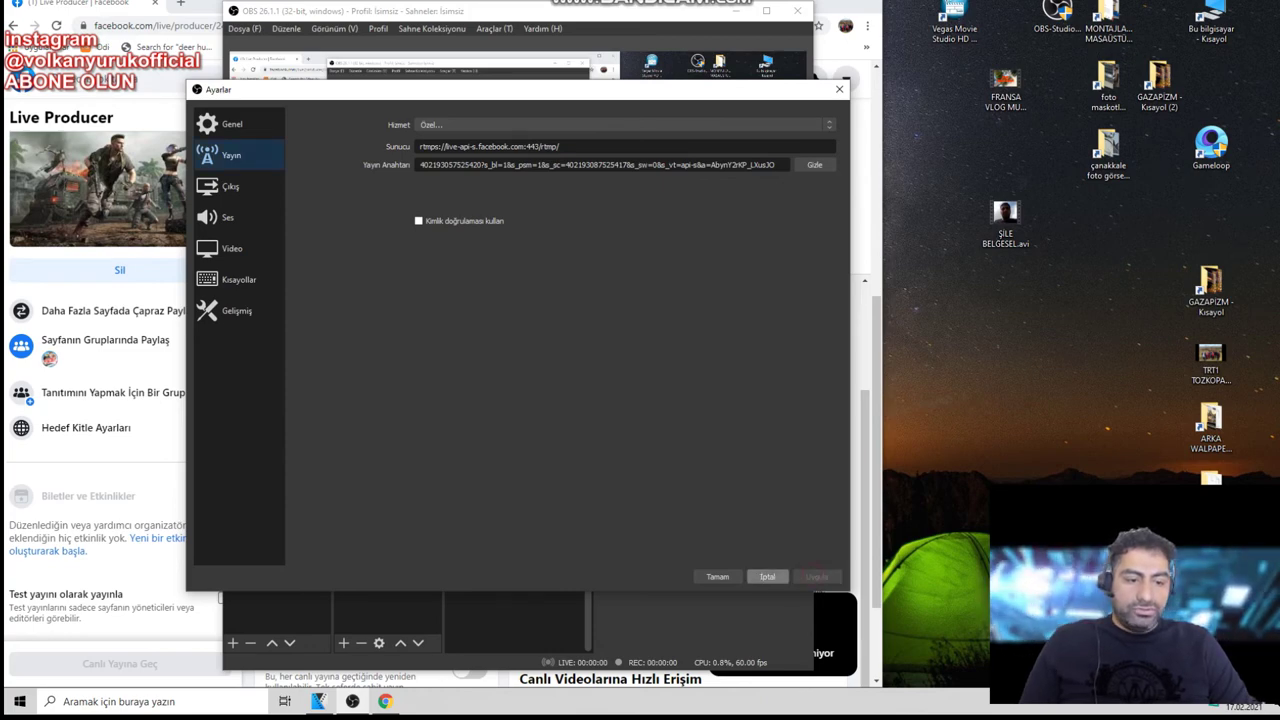
click(717, 576)
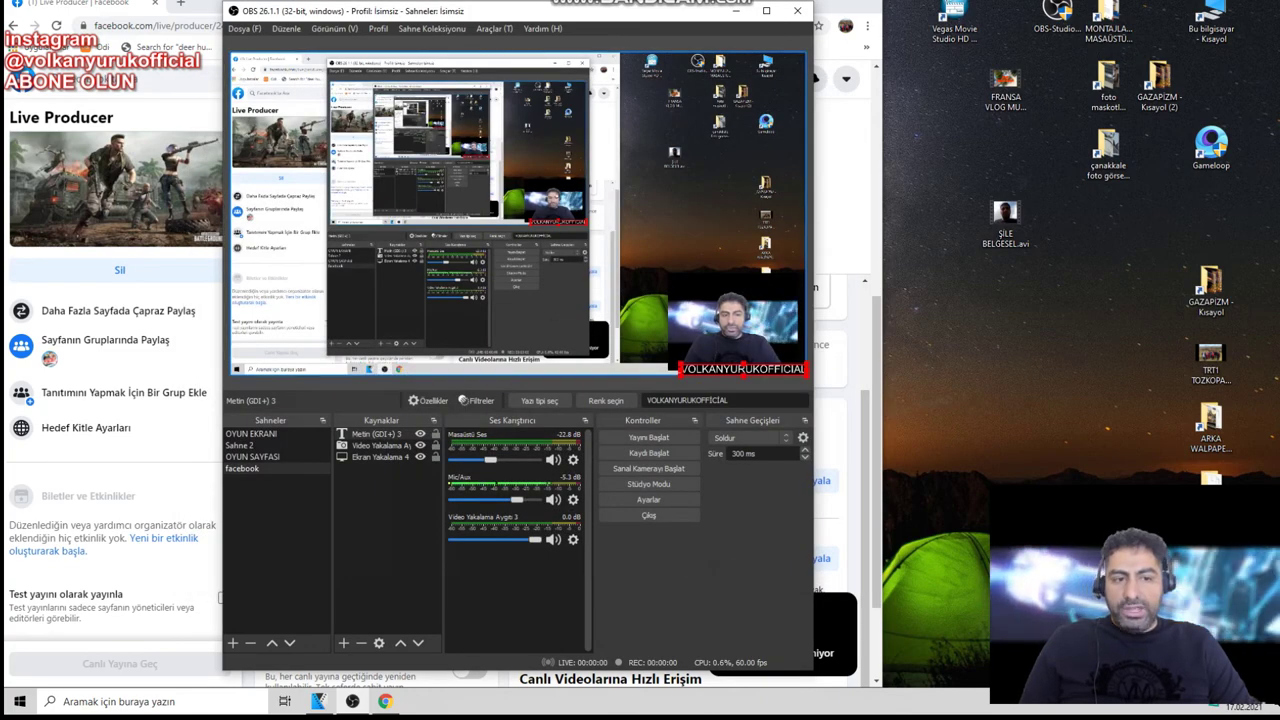
Start the stream, check the incoming video in the enlarged Live Producer window, and switch back to OBS Studio
click(653, 438)
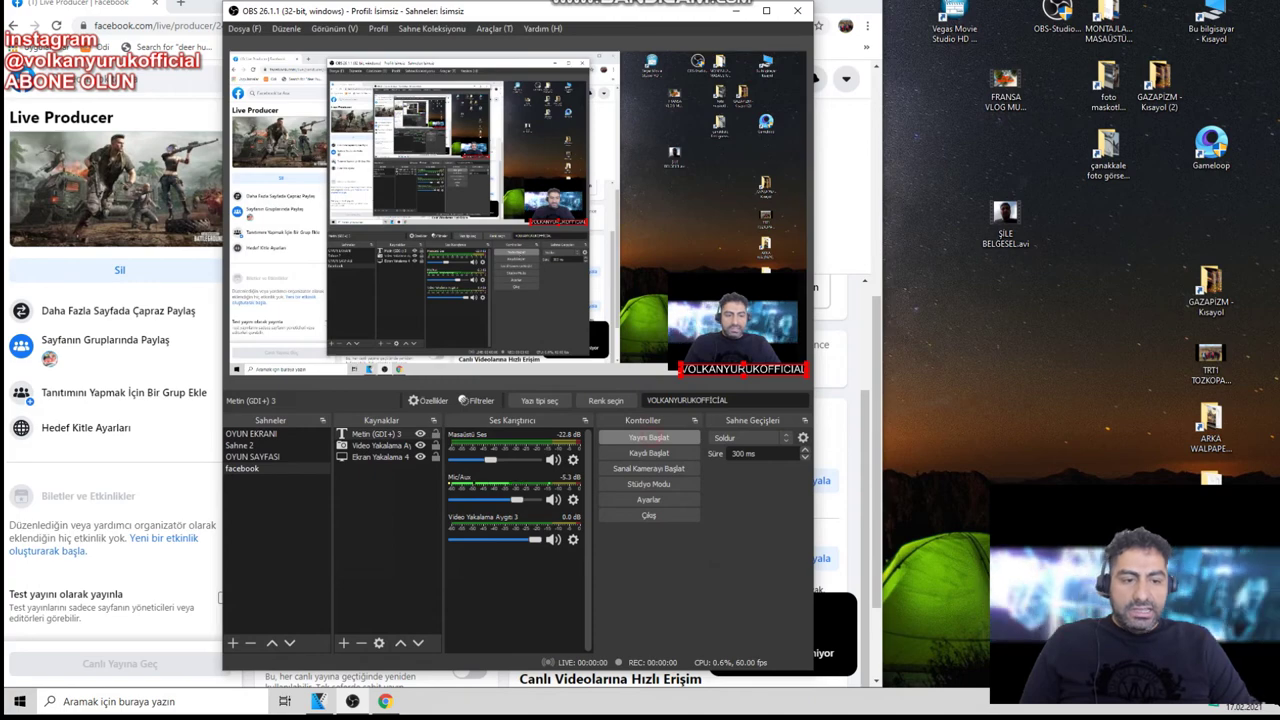
click(836, 3)
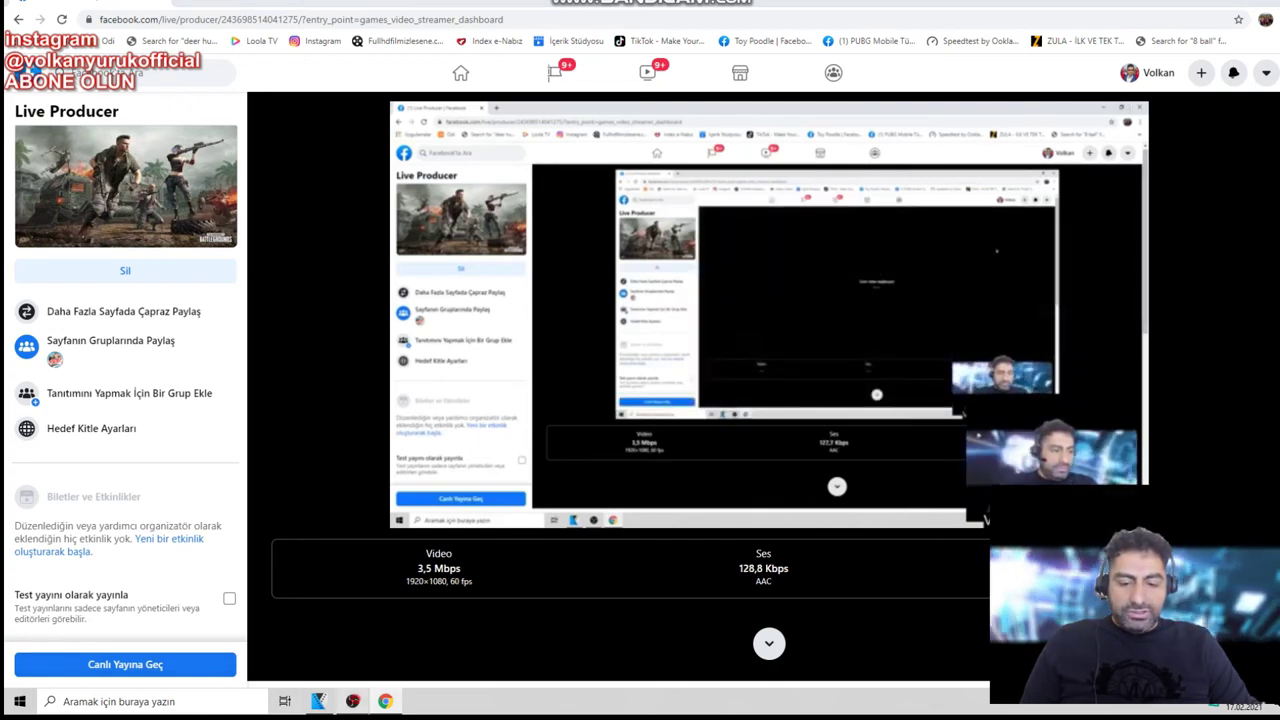
click(353, 701)
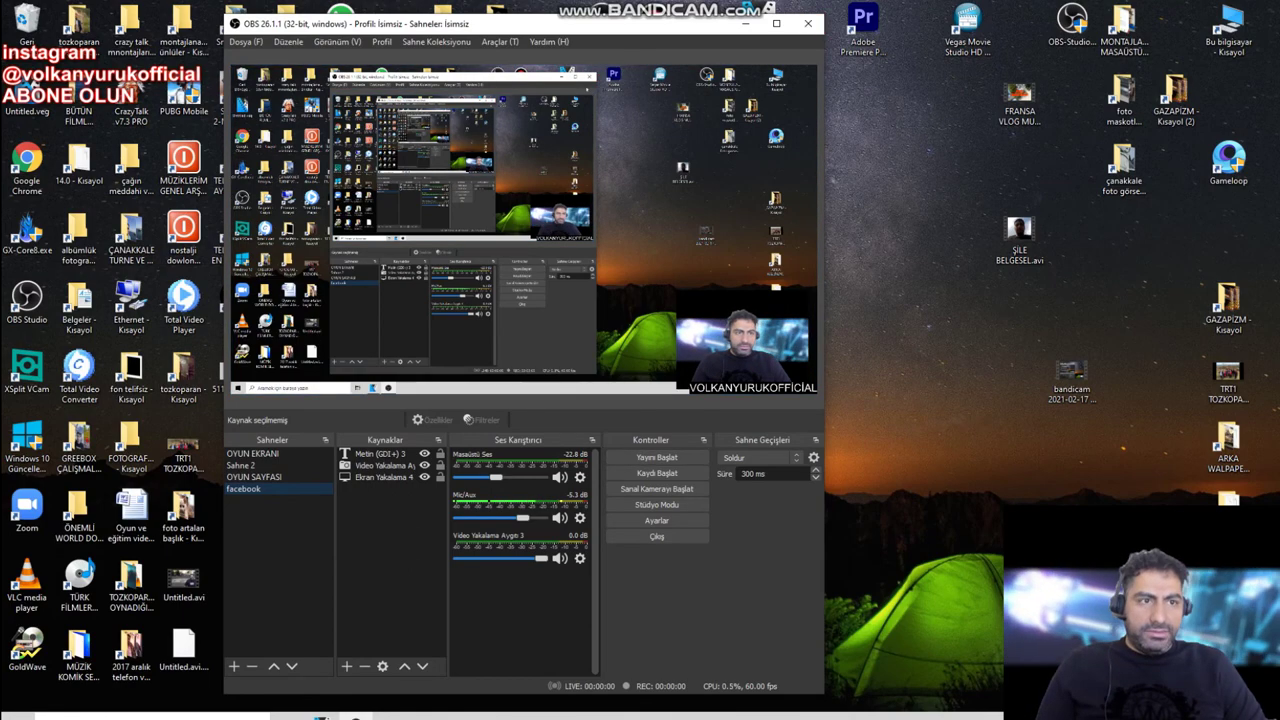
Close OBS Studio, launch Google Chrome, and open Facebook Creator Studio from the İçerik Stüdyosu bookmark
click(808, 23)
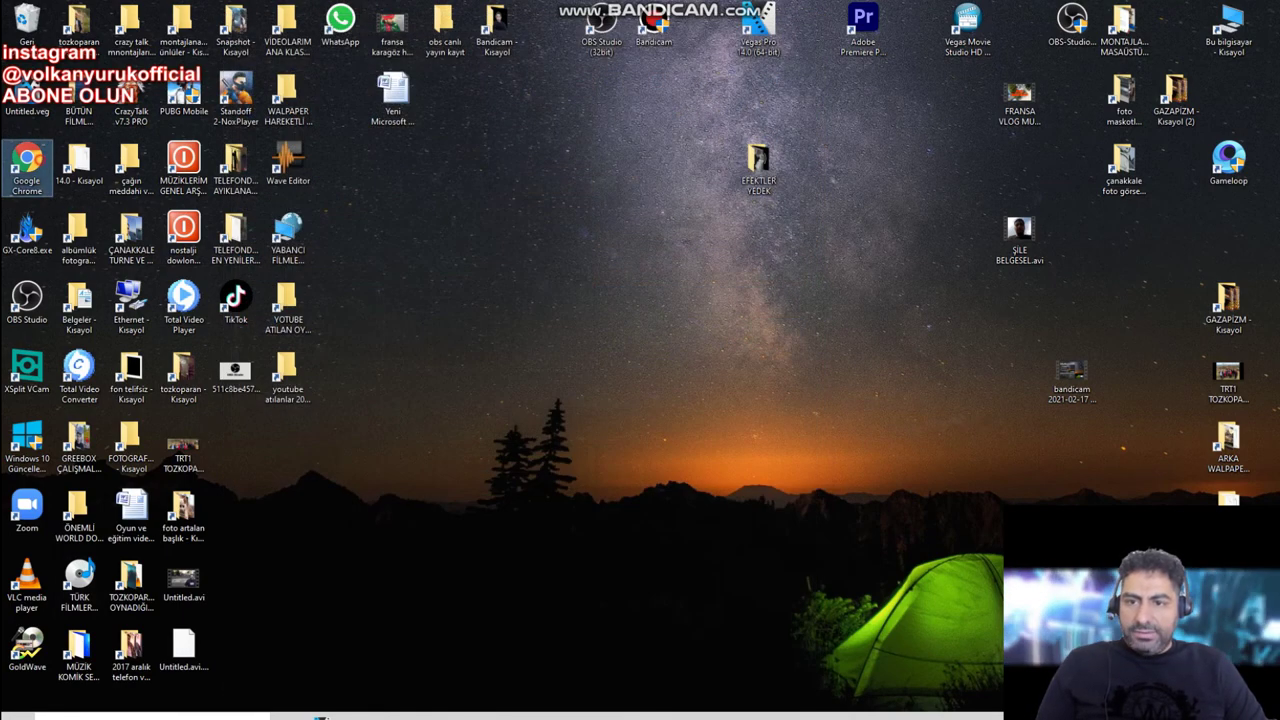
double_click(27, 160)
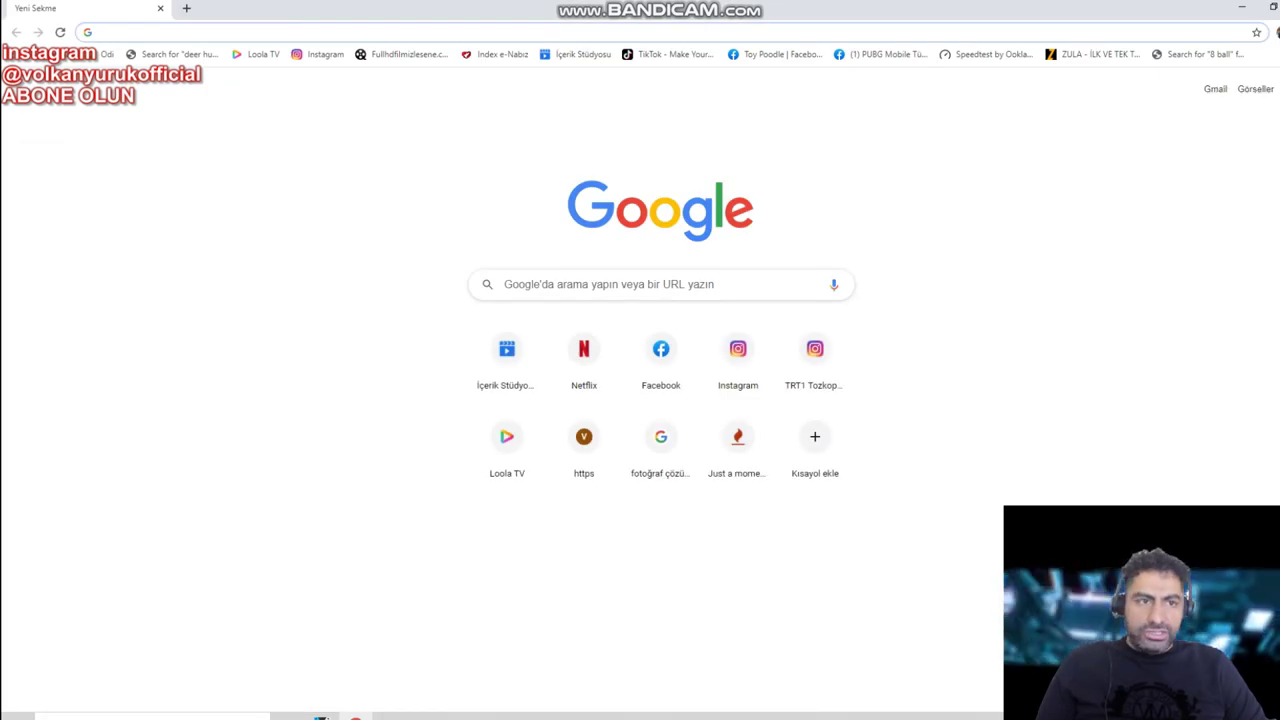
click(577, 54)
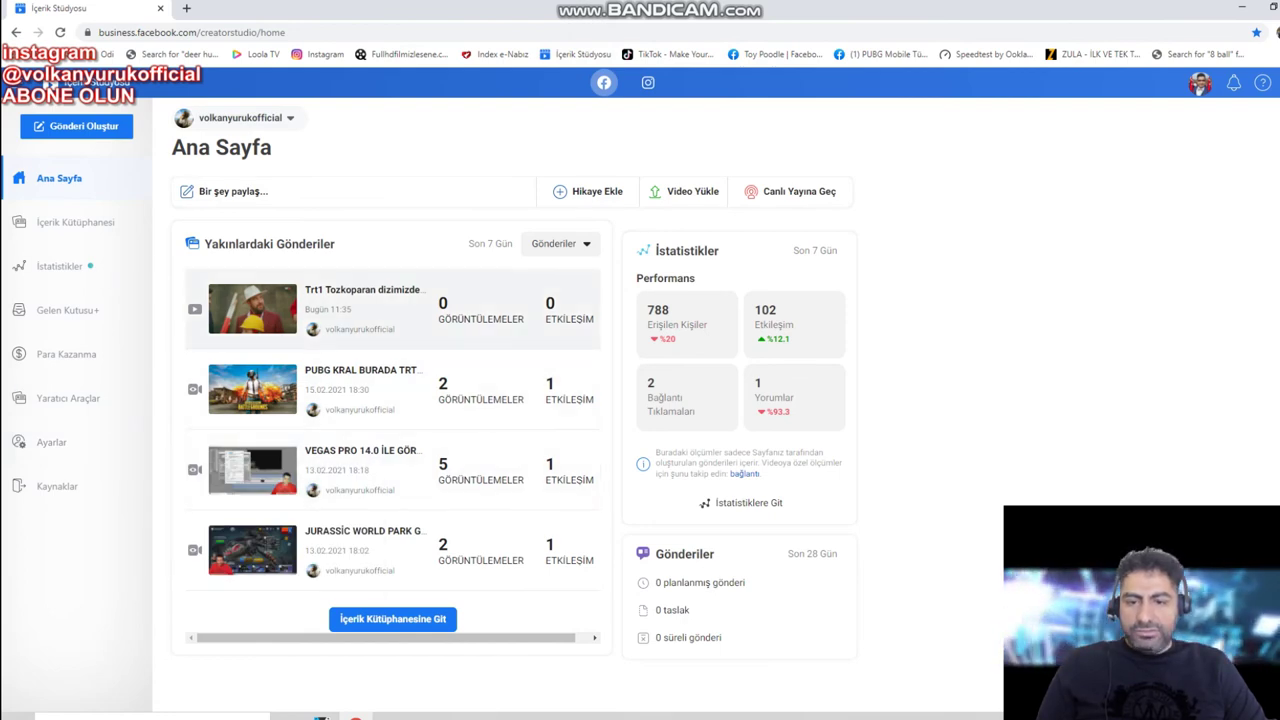
Open the published "PUBG KRAL BURADA" live video for editing, examine its Video Kesme trim settings, and close the editor without saving
click(256, 389)
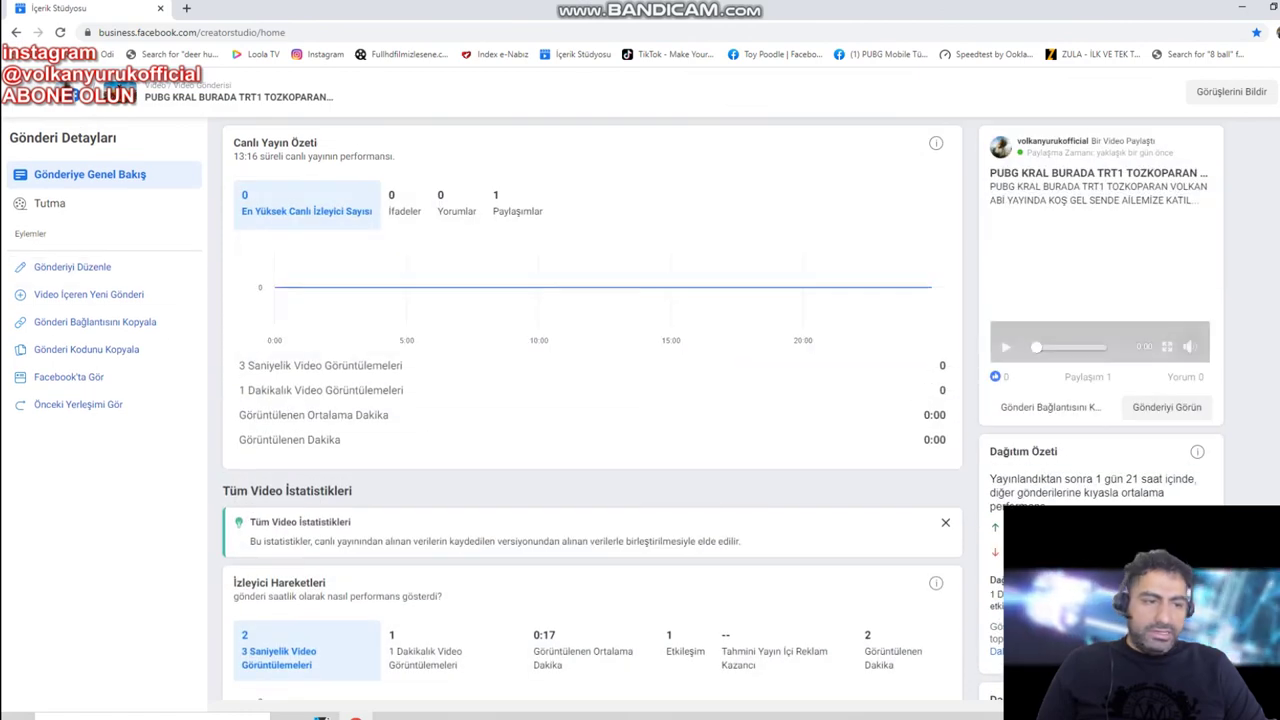
click(72, 261)
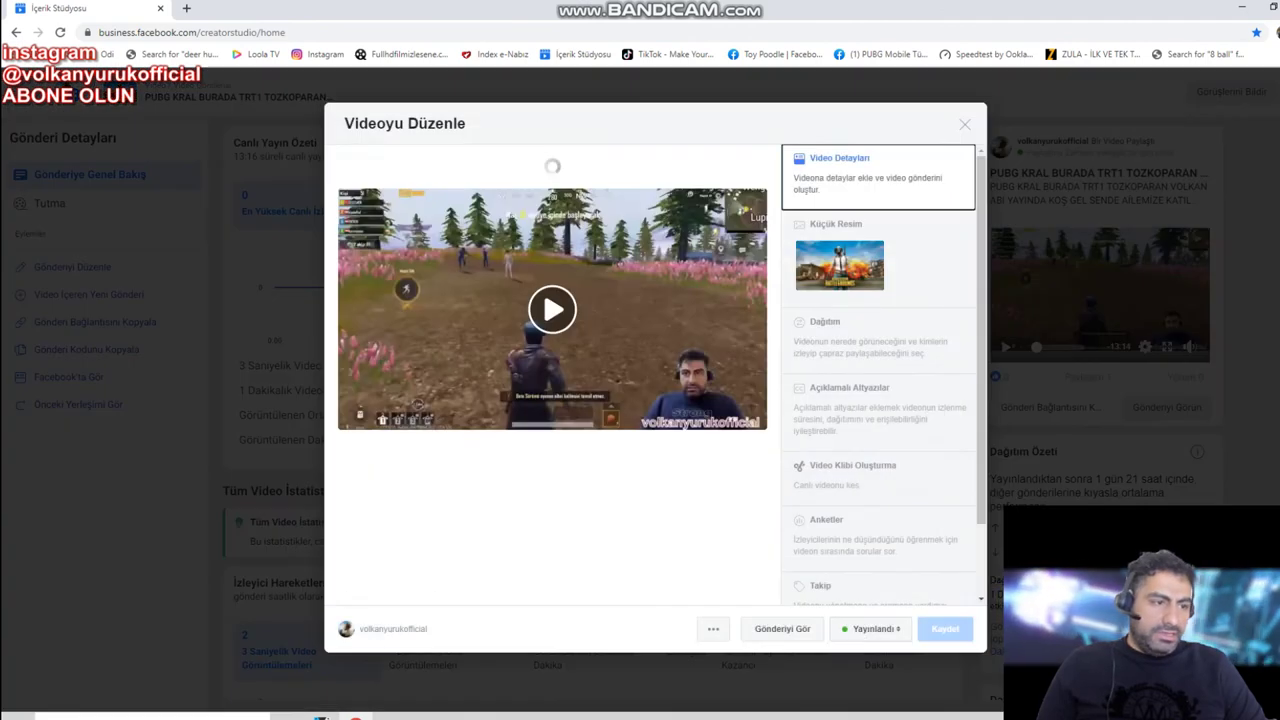
drag(980, 463, 980, 537)
click(887, 579)
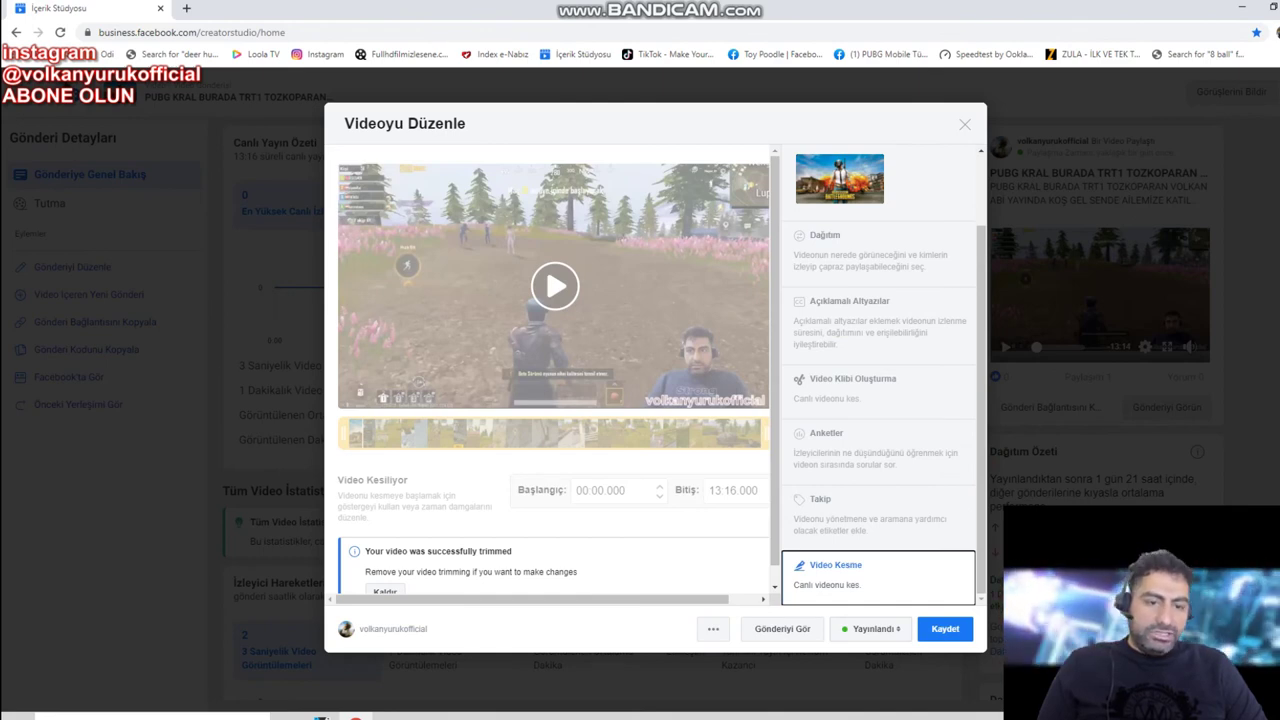
drag(608, 600, 642, 601)
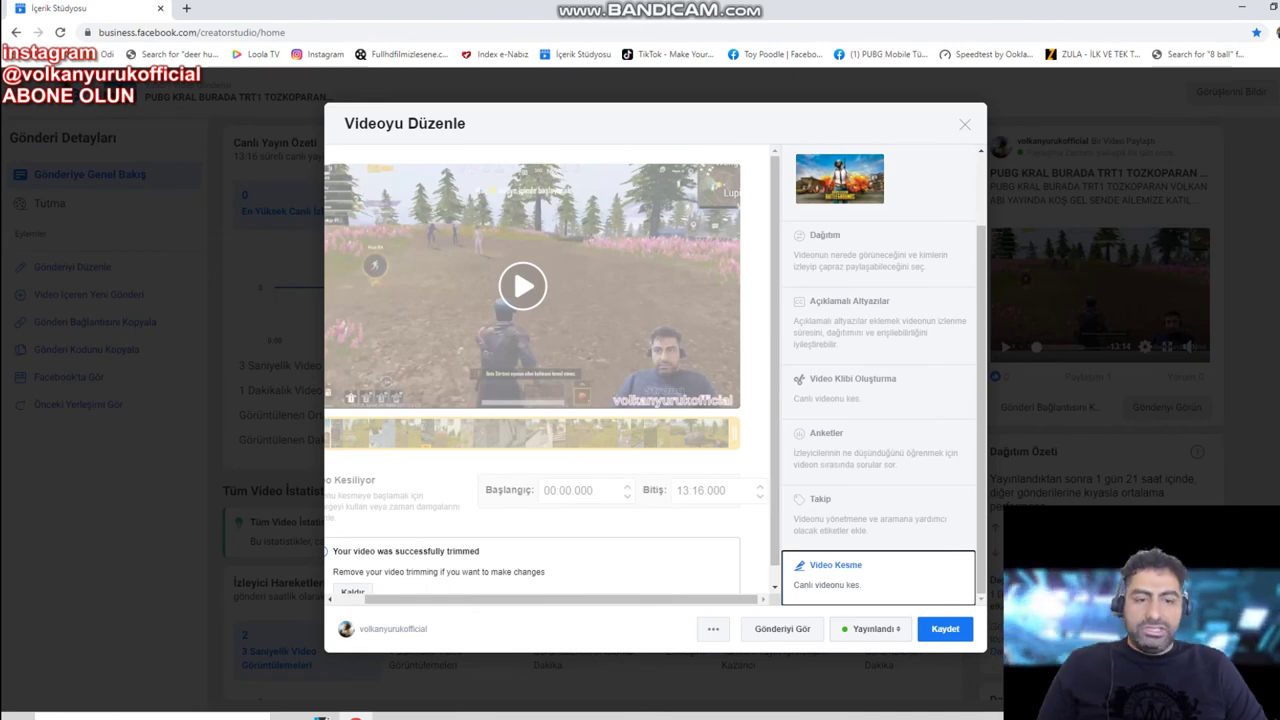
click(964, 124)
click(764, 307)
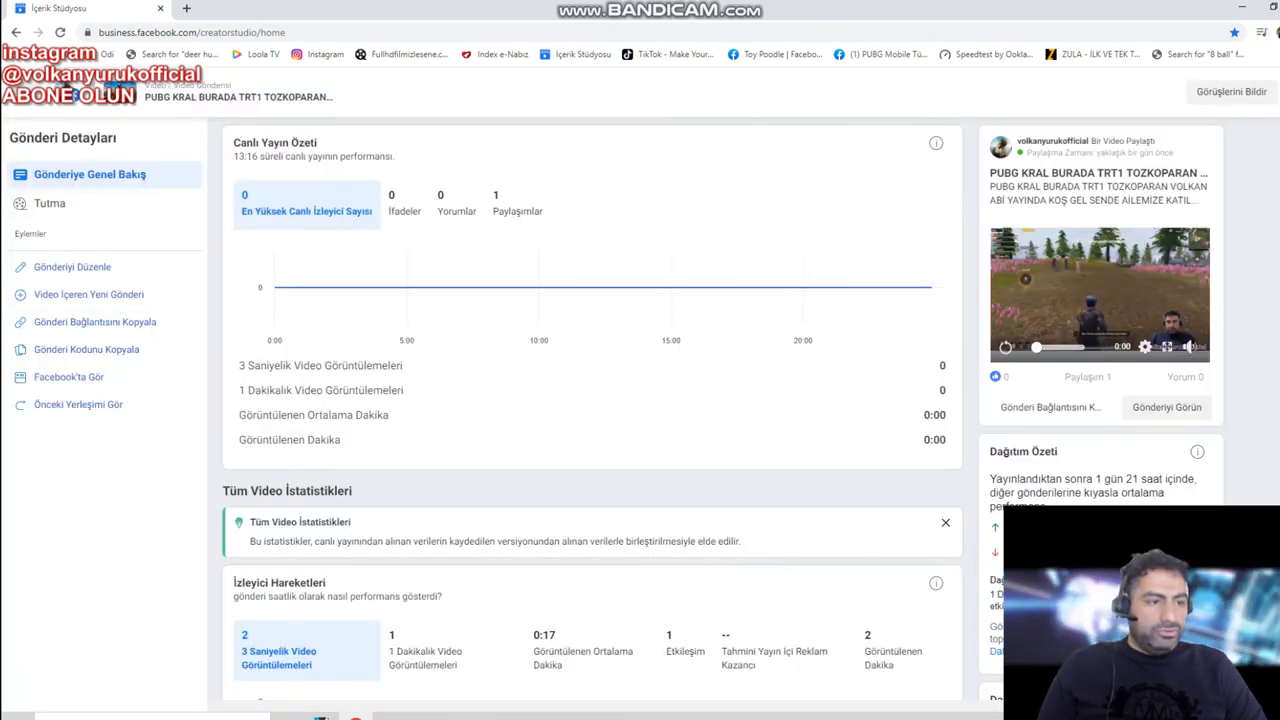
Play the published live video's recording in full screen, return to the post details, and close Chrome
click(1006, 347)
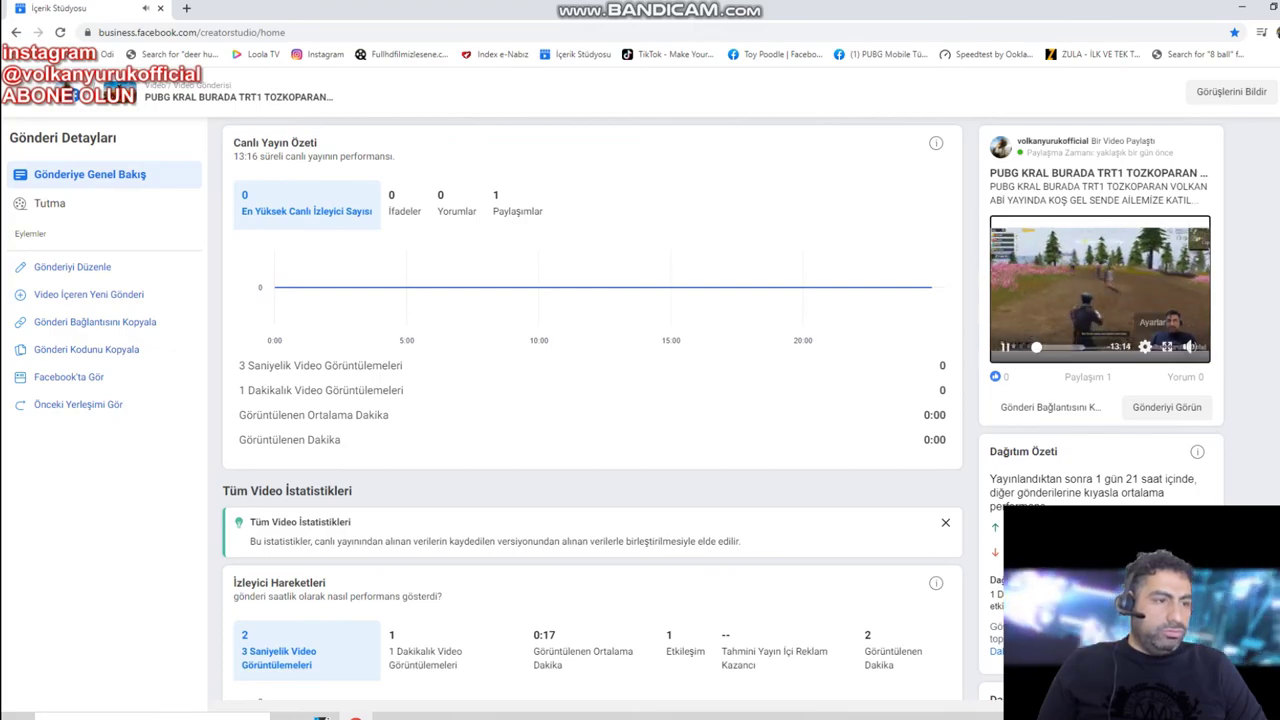
click(1166, 346)
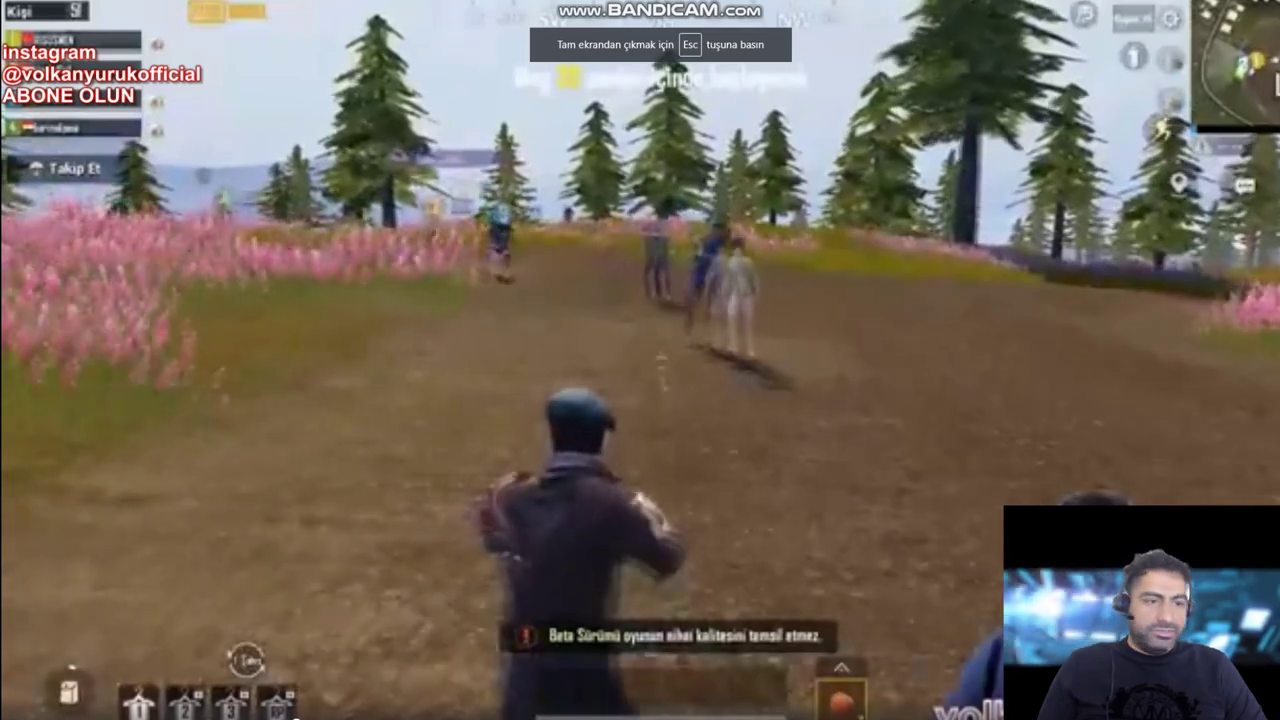
key(Escape)
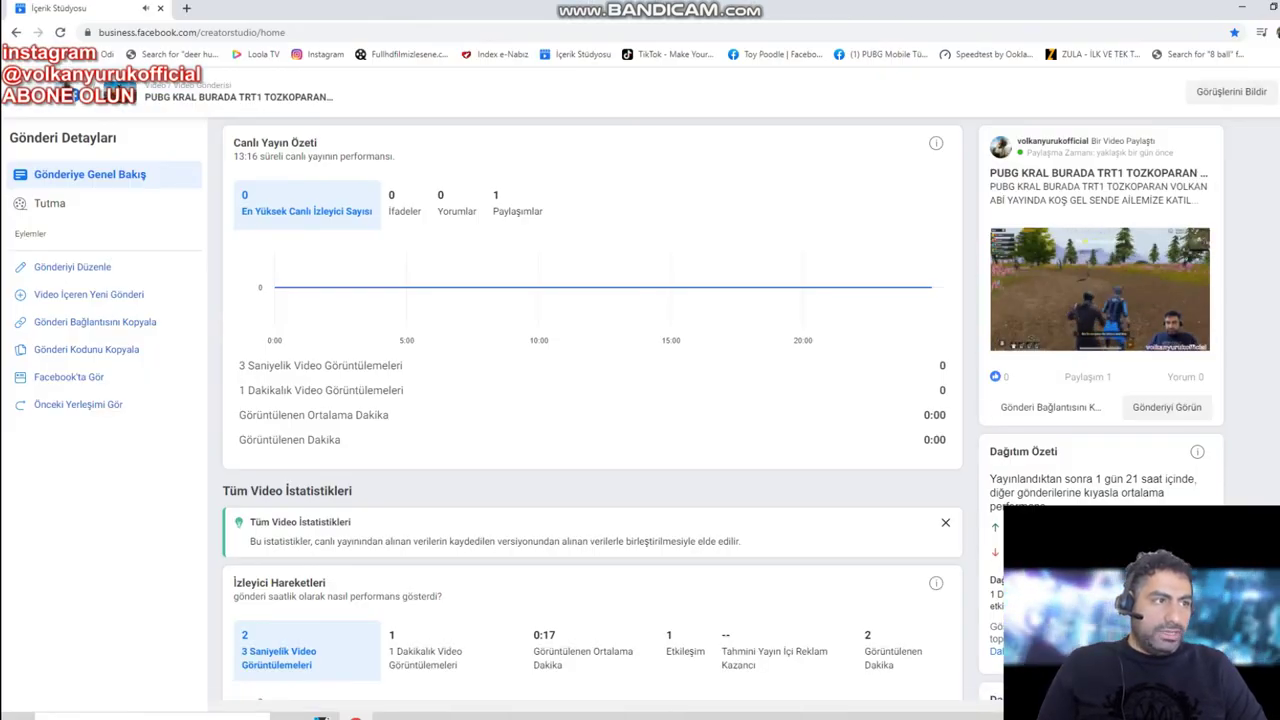
key(alt+F4)
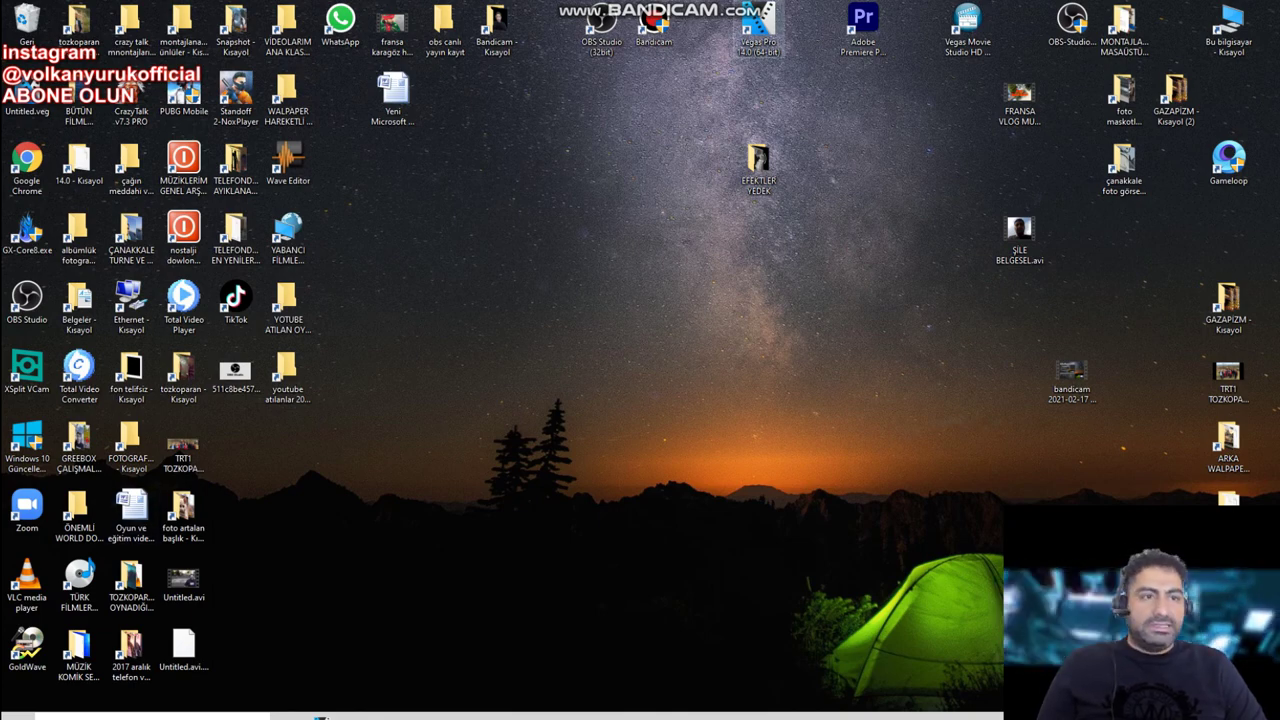
Launch VEGAS Pro 14.0 from the desktop and close its new window again
double_click(758, 30)
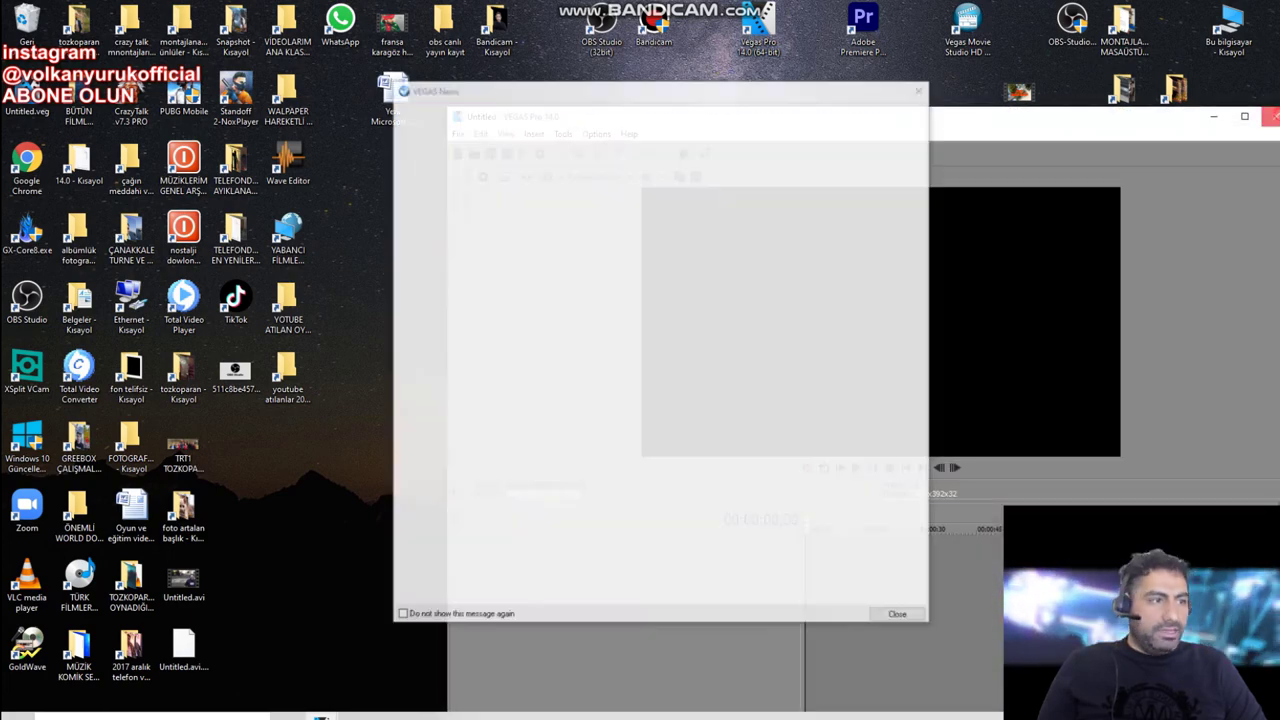
click(1272, 117)
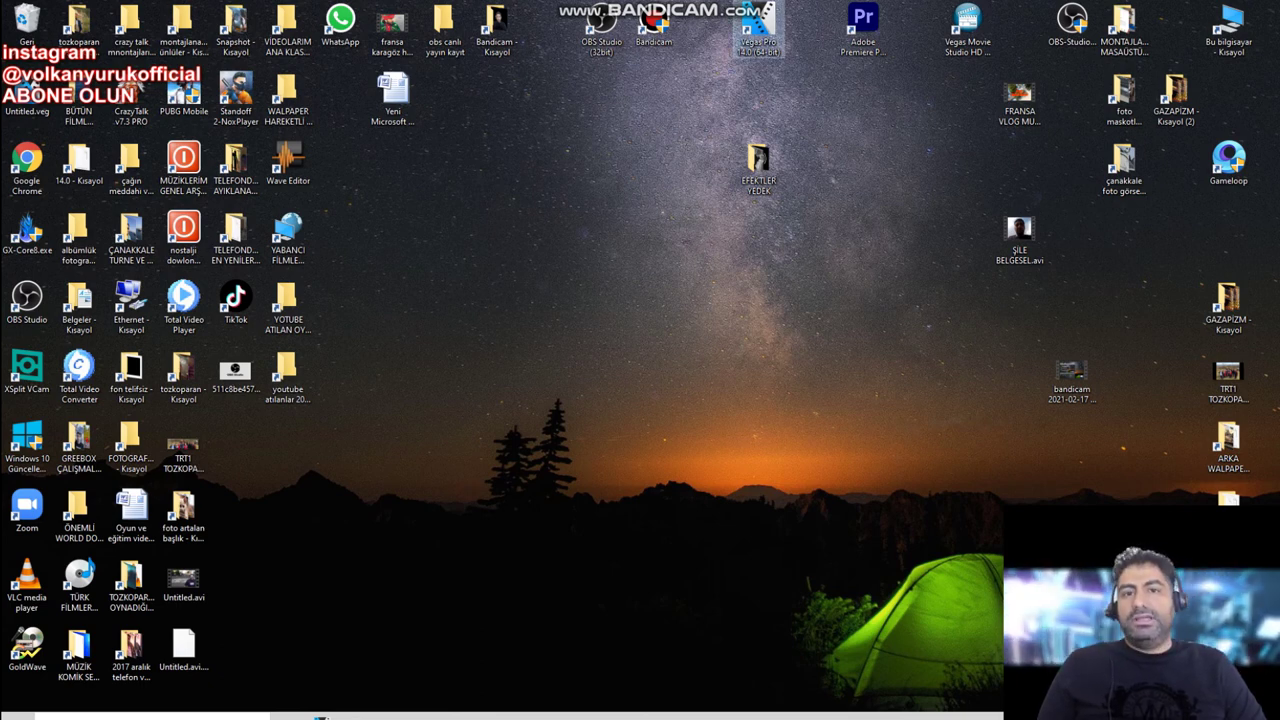
mouse_move(320, 716)
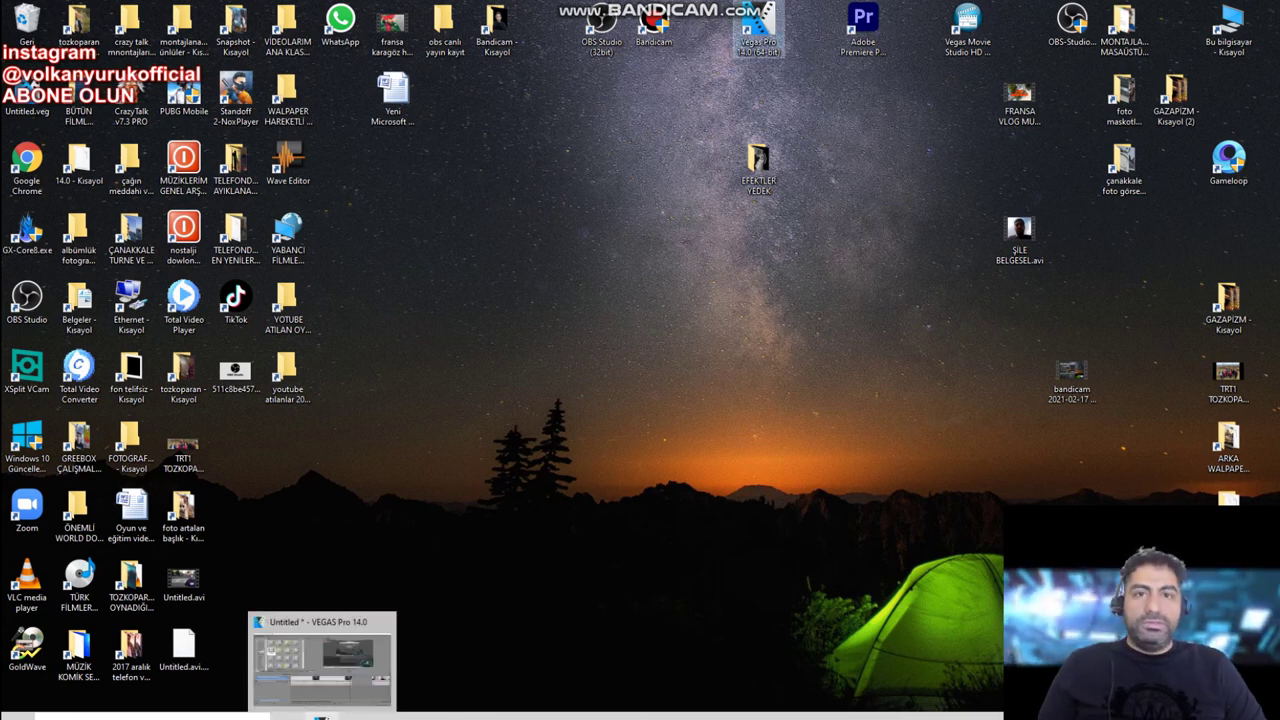